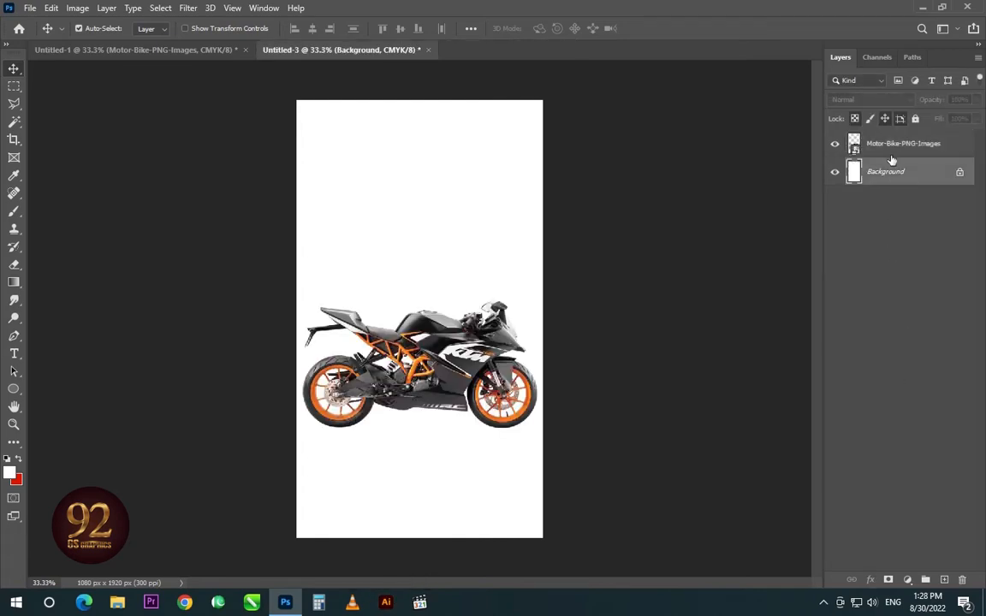
- Add a gradient fill above the Background layer and sample dark red from the front wheel for its first colour stop
{"action": "left_click", "coordinate": [908, 581]}
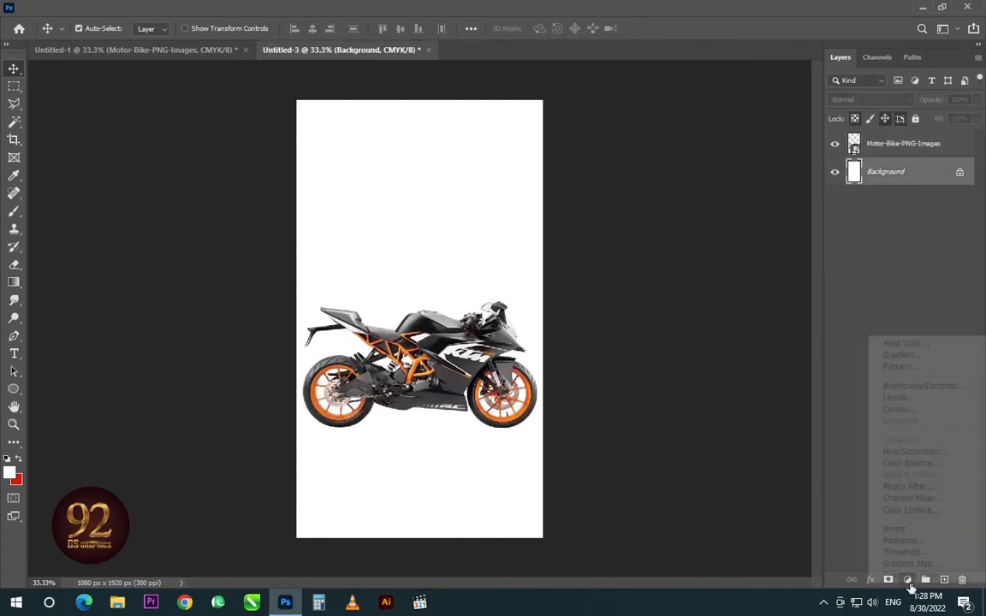
{"action": "left_click", "coordinate": [901, 356]}
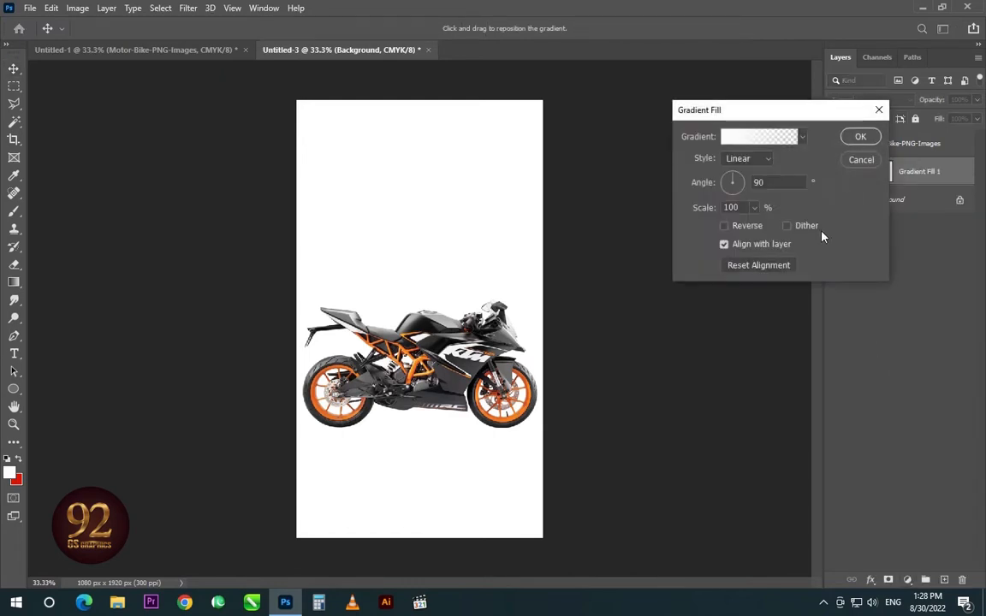
{"action": "left_click", "coordinate": [776, 138]}
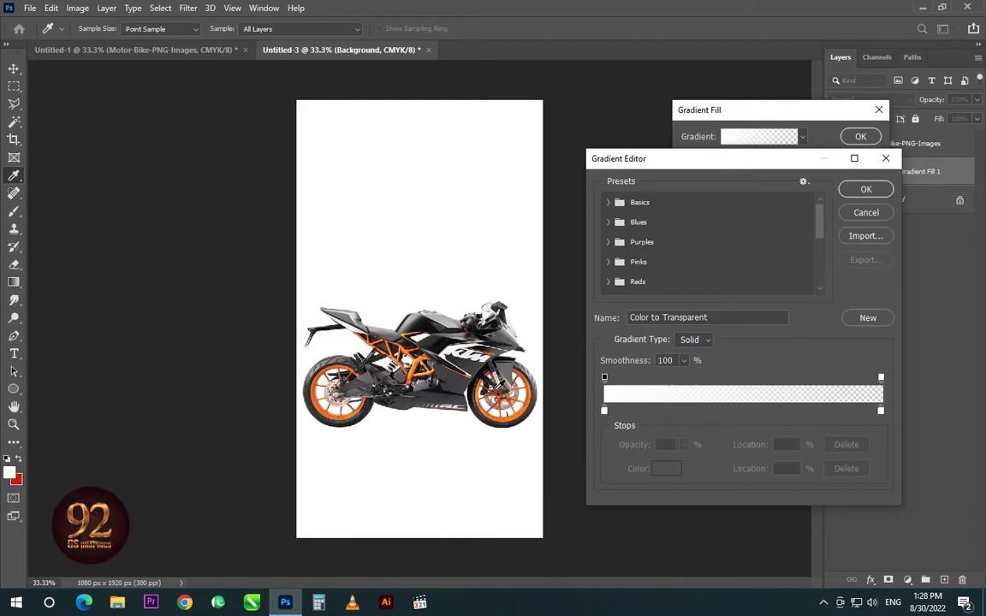
{"action": "left_click", "coordinate": [604, 412]}
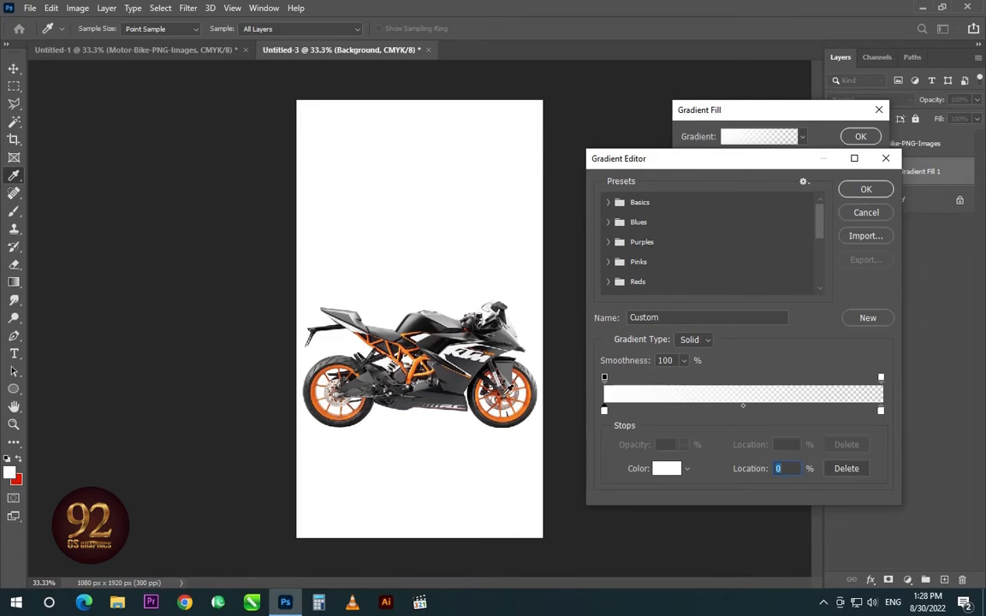
{"action": "left_click", "coordinate": [505, 394]}
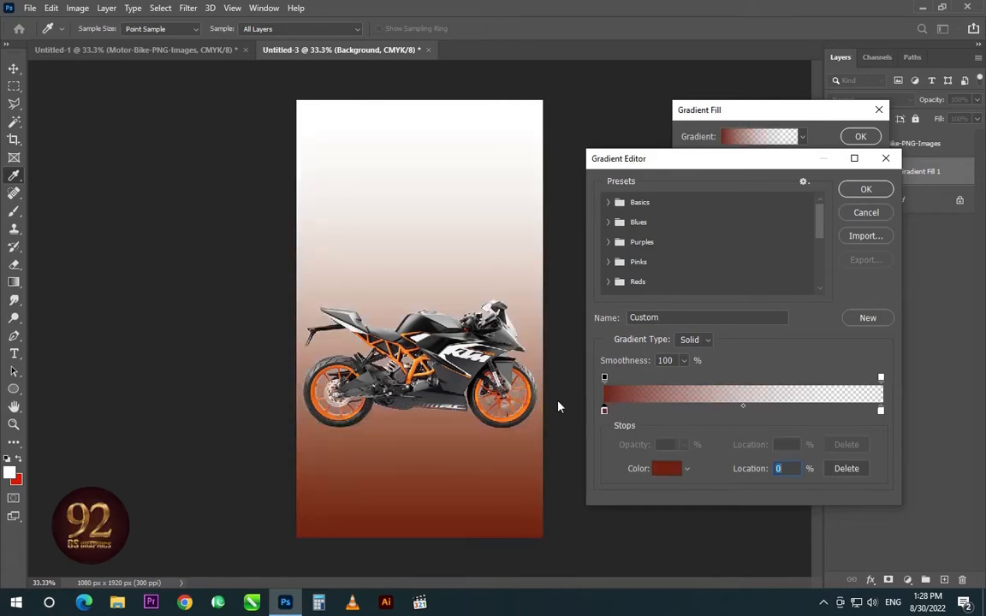
- Give the gradient an opaque orange end sampled from the bike, shift it slightly down the canvas and apply it
{"action": "left_click", "coordinate": [881, 412]}
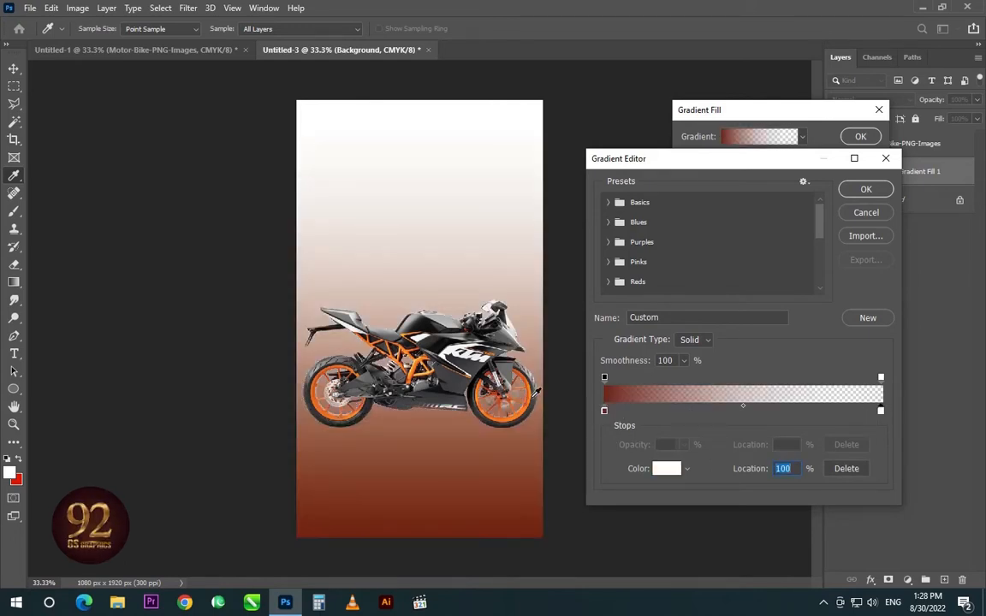
{"action": "left_click", "coordinate": [469, 372]}
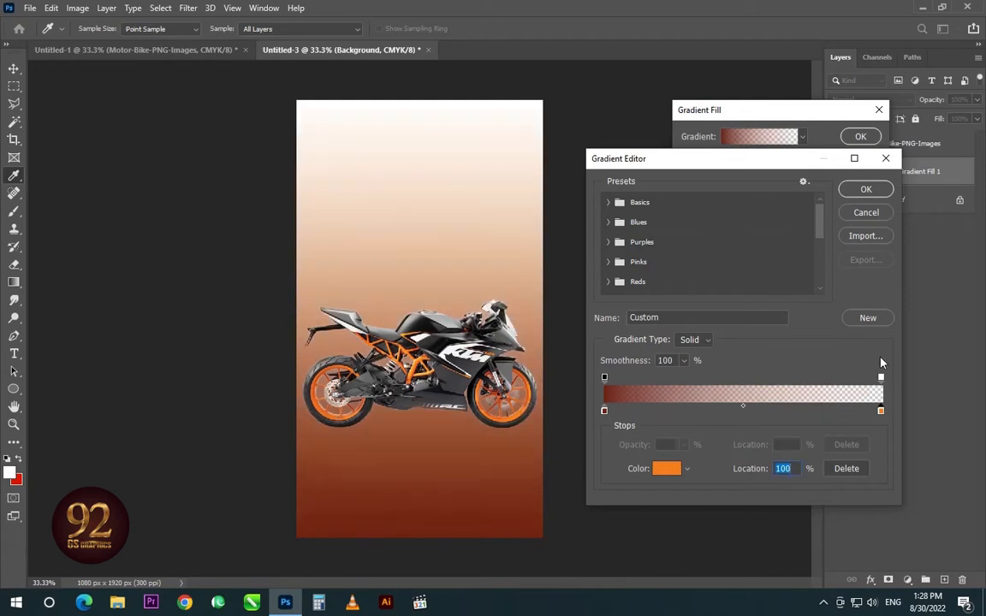
{"action": "left_click_drag", "start_coordinate": [881, 379], "coordinate": [886, 354]}
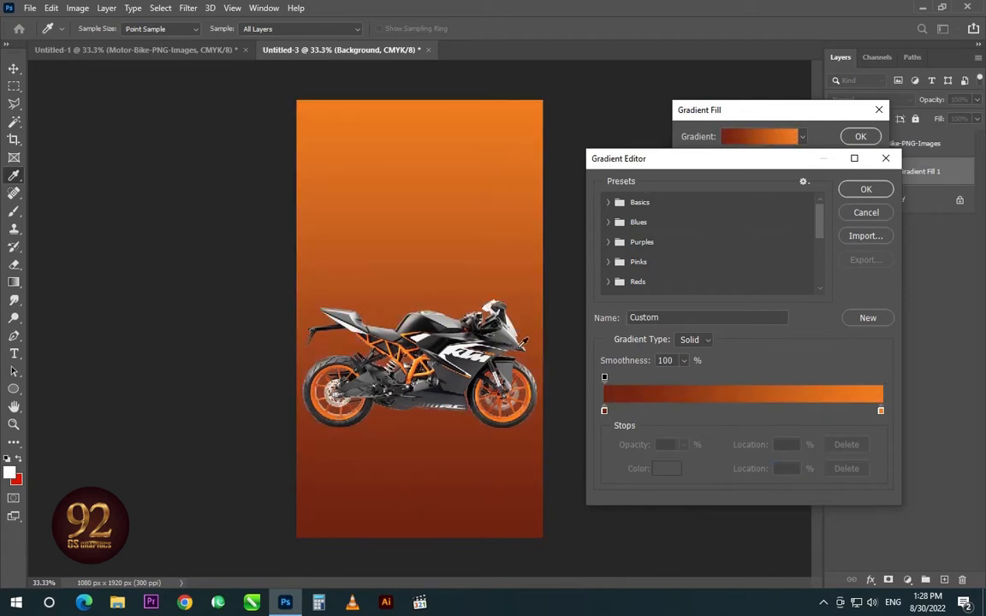
{"action": "left_click", "coordinate": [863, 192]}
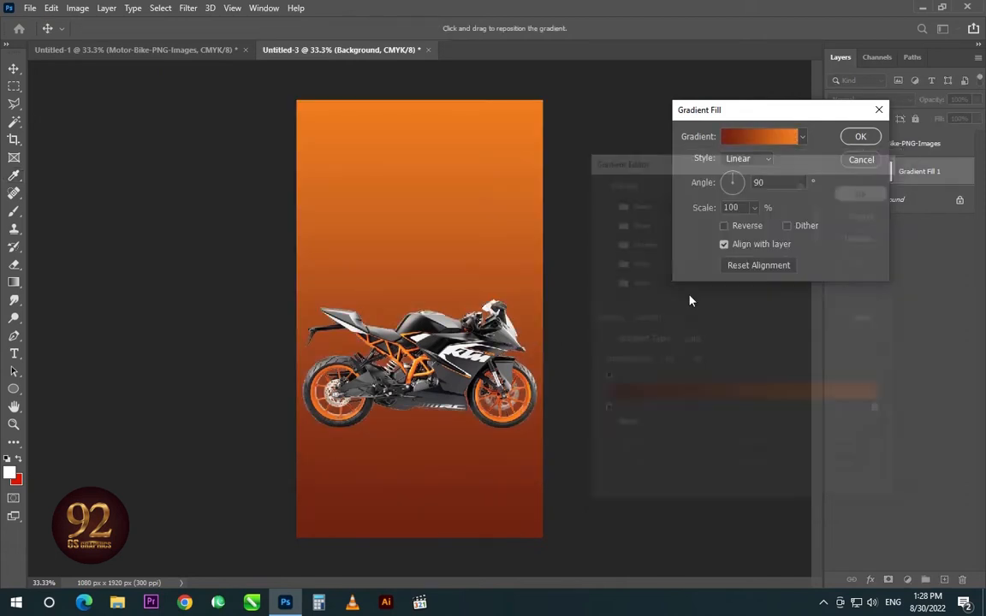
{"action": "left_click_drag", "start_coordinate": [442, 251], "coordinate": [441, 274]}
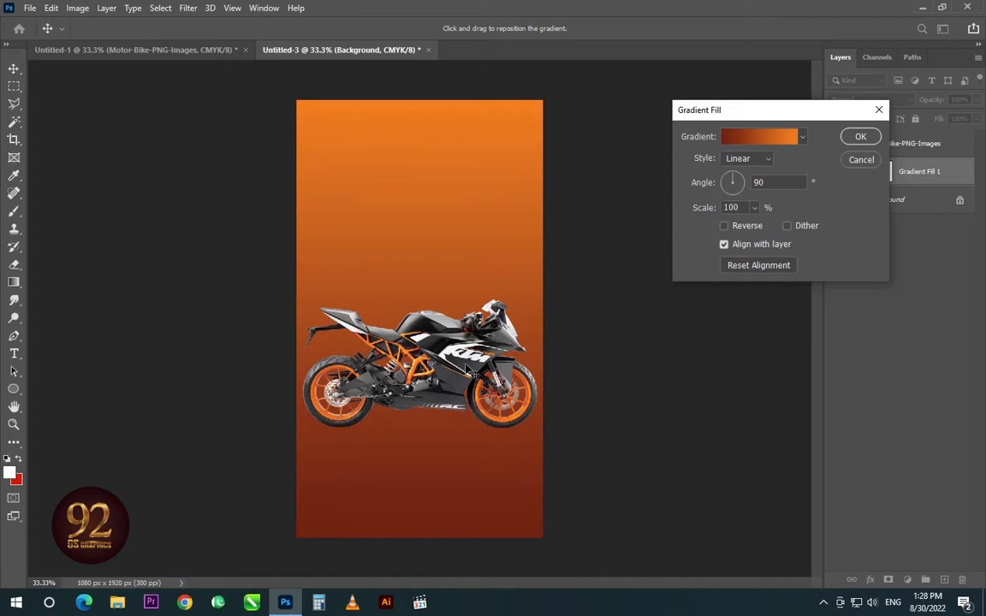
{"action": "left_click", "coordinate": [859, 138]}
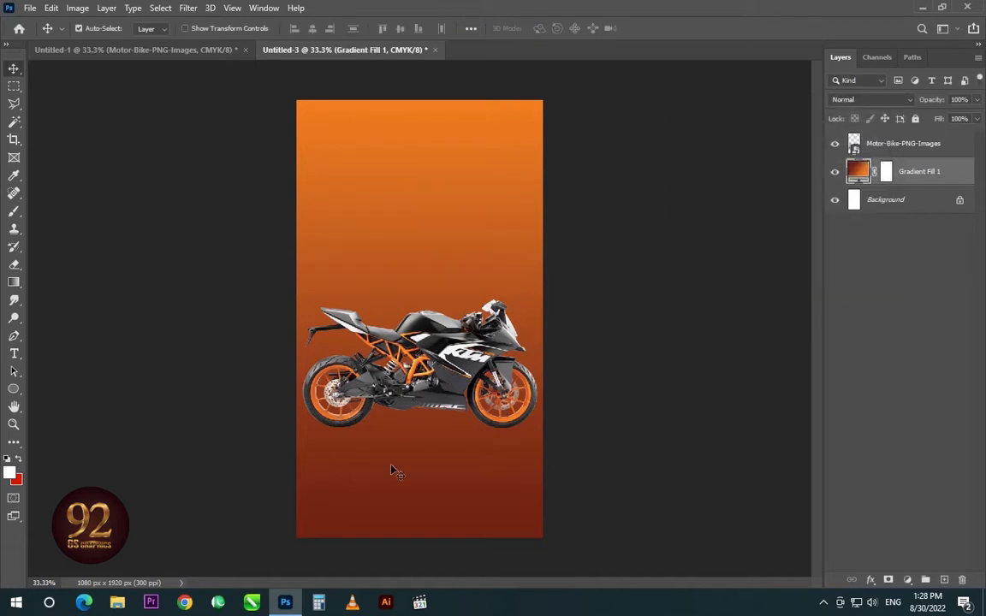
- Add the white 20 pt text "RACER" above the motorbike layer, in the upper part of the poster
{"action": "left_click_drag", "start_coordinate": [442, 376], "coordinate": [442, 376]}
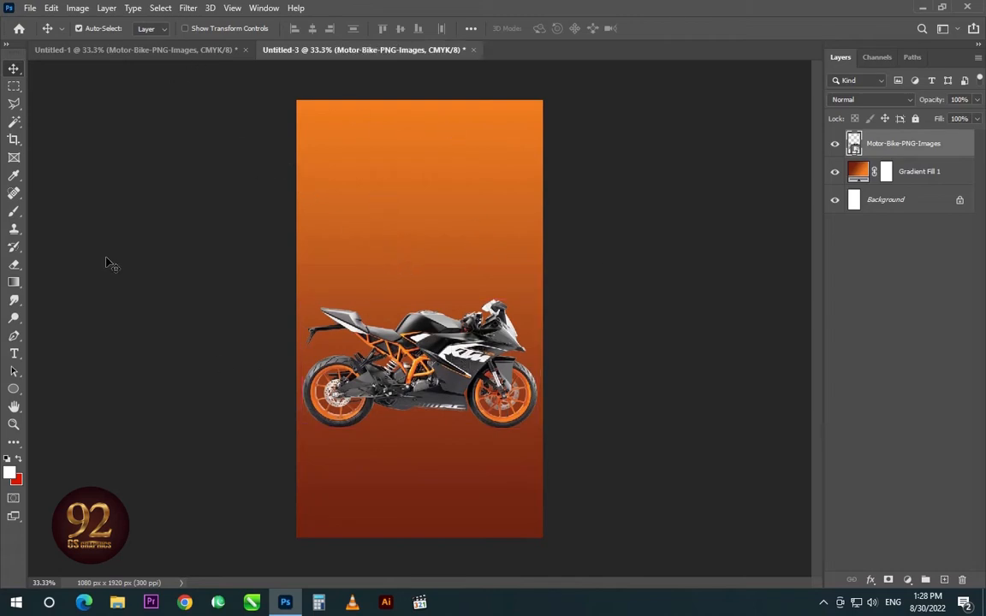
{"action": "left_click", "coordinate": [15, 354]}
{"action": "left_click", "coordinate": [363, 169]}
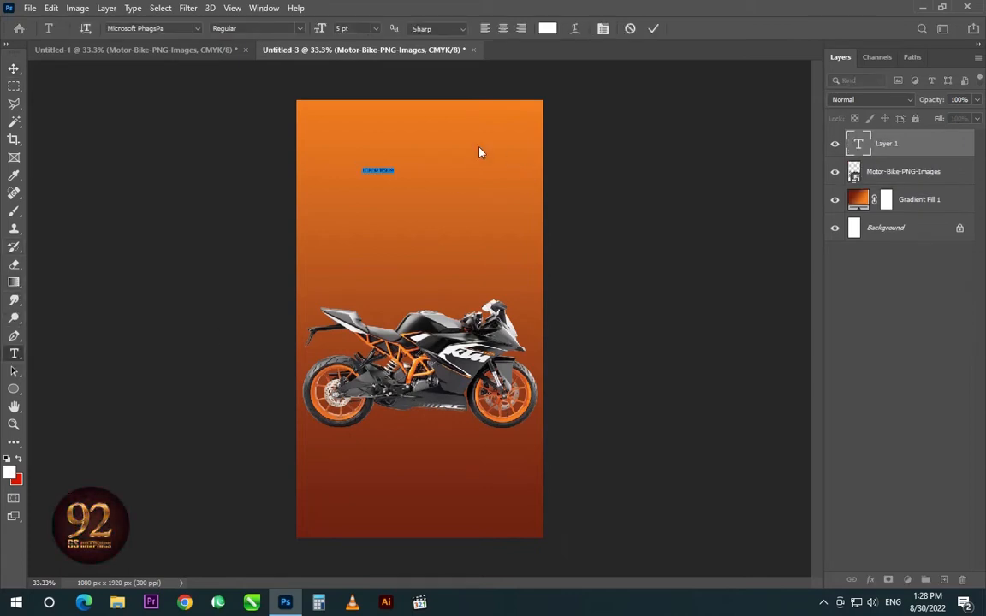
{"action": "key", "text": "ctrl+shift+period"}
{"action": "key", "text": "ctrl+shift+period"}
{"action": "key", "text": "ctrl+shift+period"}
{"action": "key", "text": "ctrl+shift+period"}
{"action": "key", "text": "ctrl+shift+period"}
{"action": "key", "text": "ctrl+shift+period"}
{"action": "key", "text": "ctrl+shift+period"}
{"action": "key", "text": "ctrl+shift+period"}
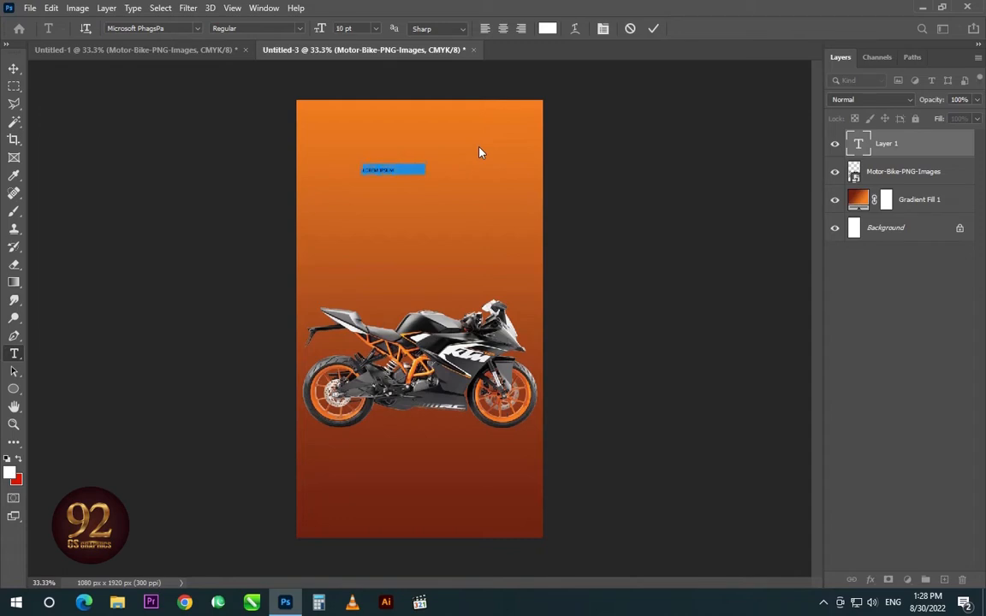
{"action": "type", "text": "RACER"}
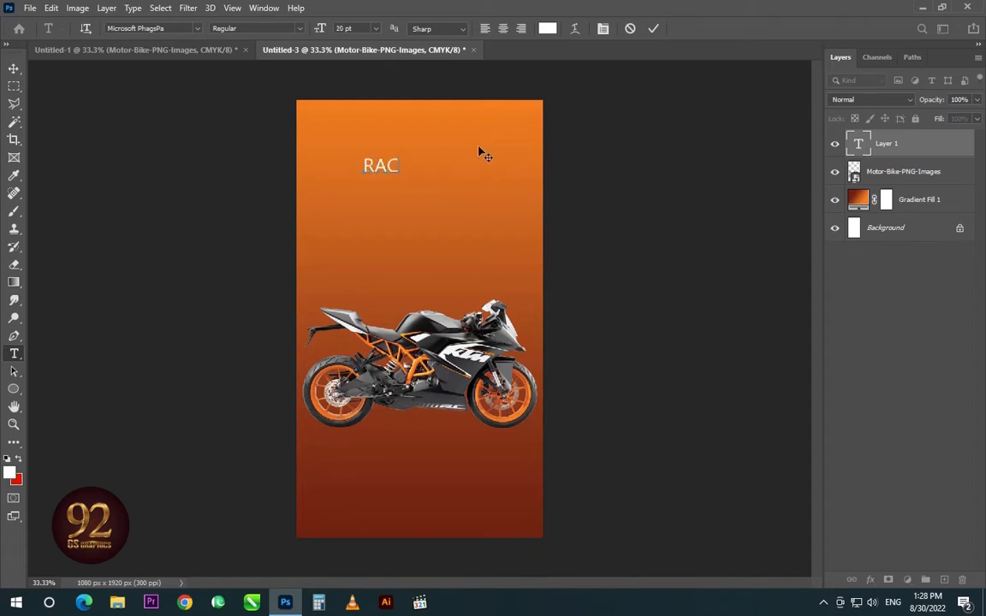
{"action": "key", "text": "ctrl+Return"}
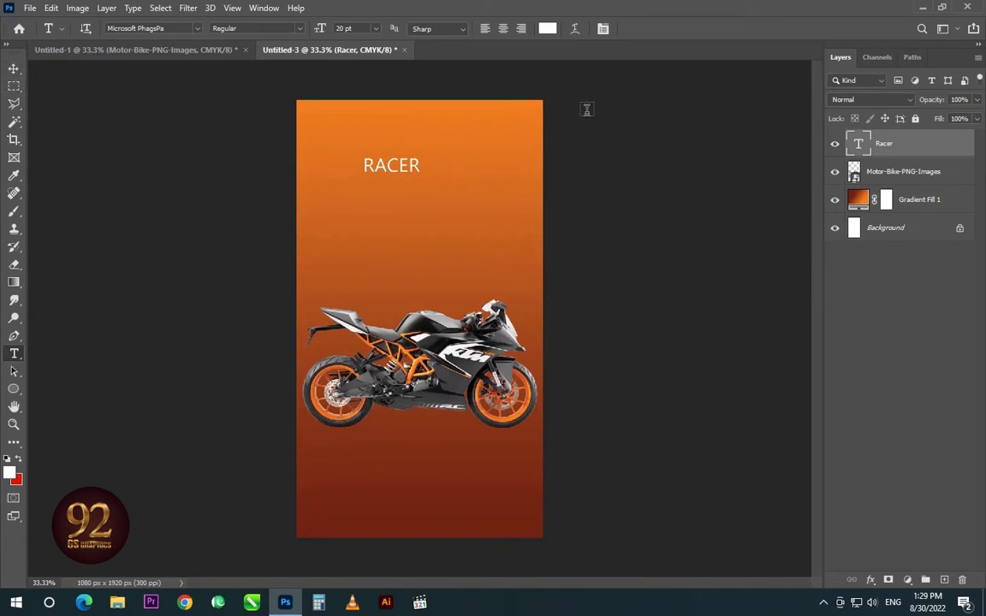
- Set the RACER text to the Birds of Paradise font with Faux Bold and turn off All Caps
{"action": "double_click", "coordinate": [393, 163]}
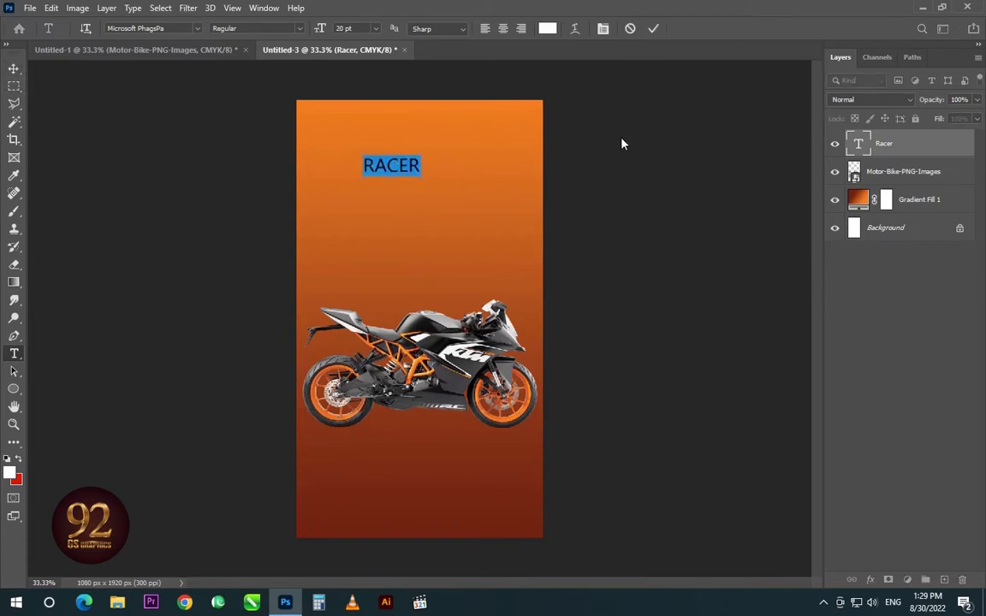
{"action": "key", "text": "ctrl+t"}
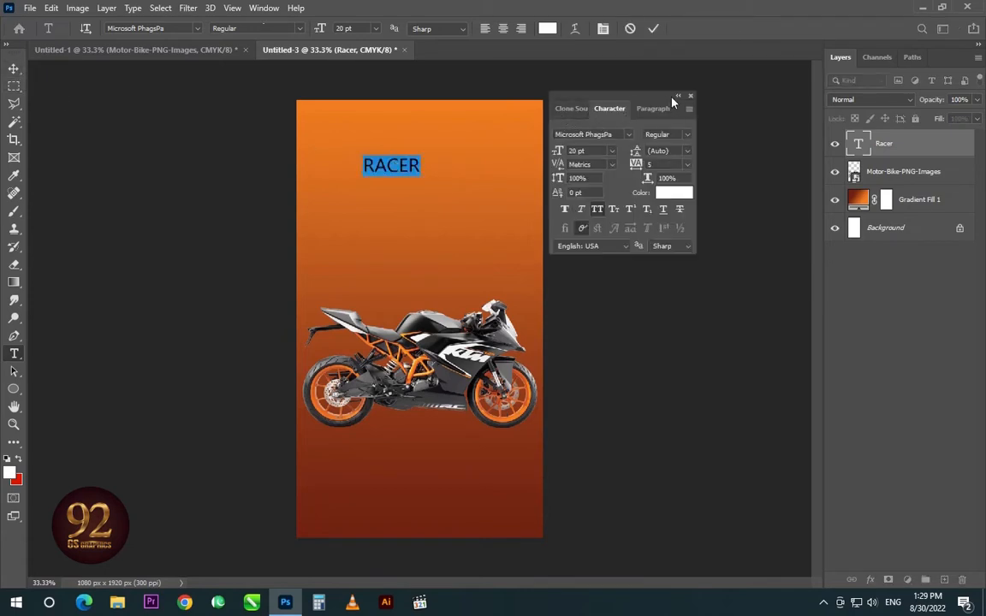
{"action": "left_click_drag", "start_coordinate": [672, 102], "coordinate": [731, 102]}
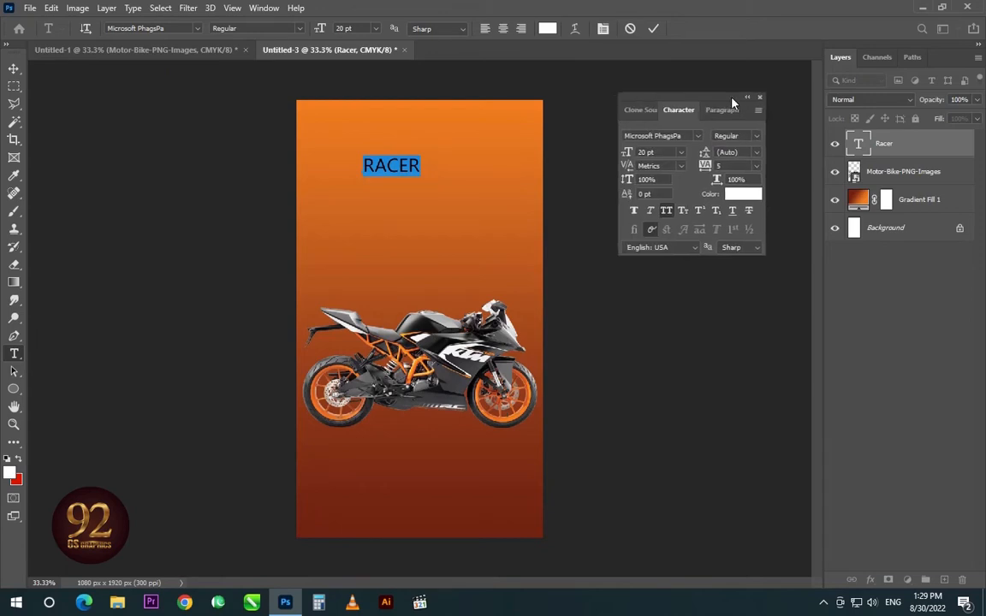
{"action": "left_click", "coordinate": [685, 135]}
{"action": "left_click", "coordinate": [698, 136]}
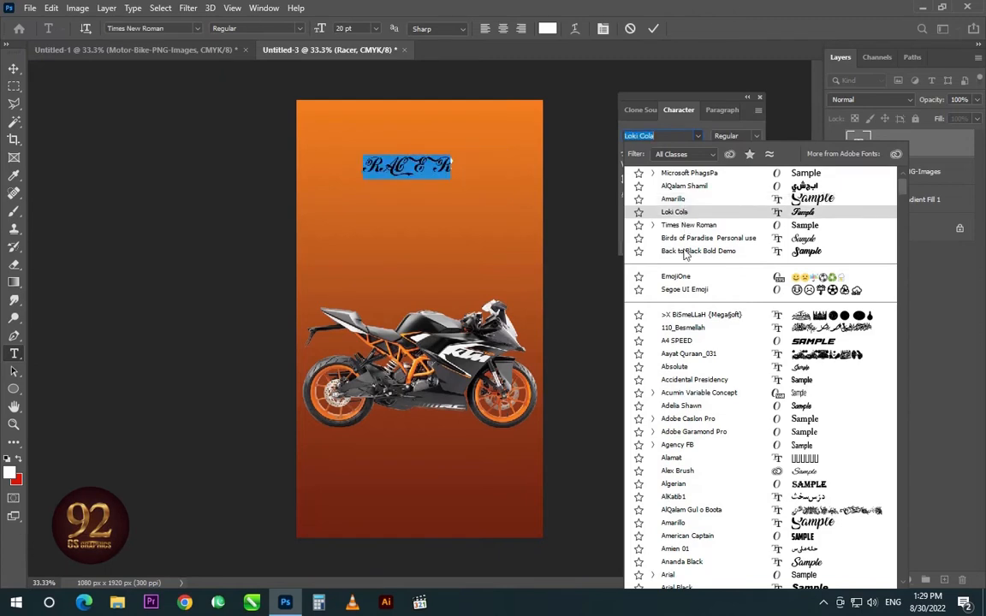
{"action": "left_click", "coordinate": [684, 238]}
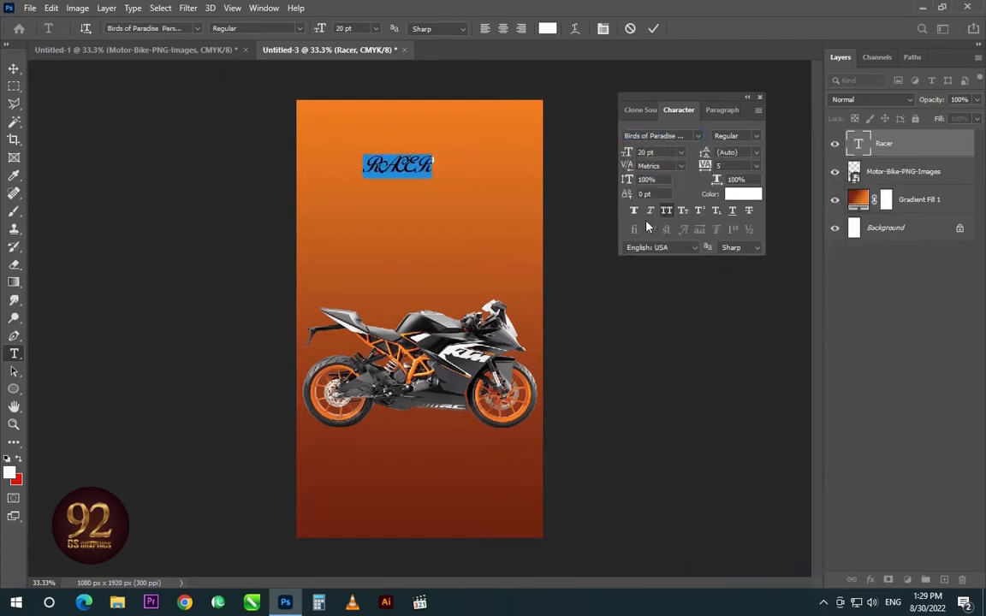
{"action": "left_click", "coordinate": [636, 212]}
{"action": "left_click", "coordinate": [669, 213]}
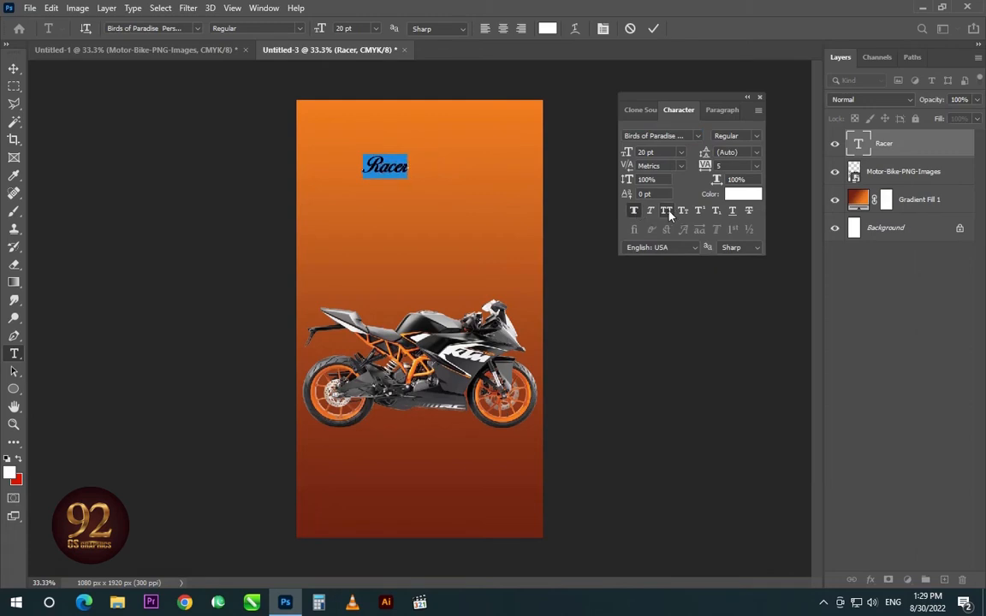
- Change the Racer text's font to Bellandha and commit the edit
{"action": "left_click", "coordinate": [698, 136]}
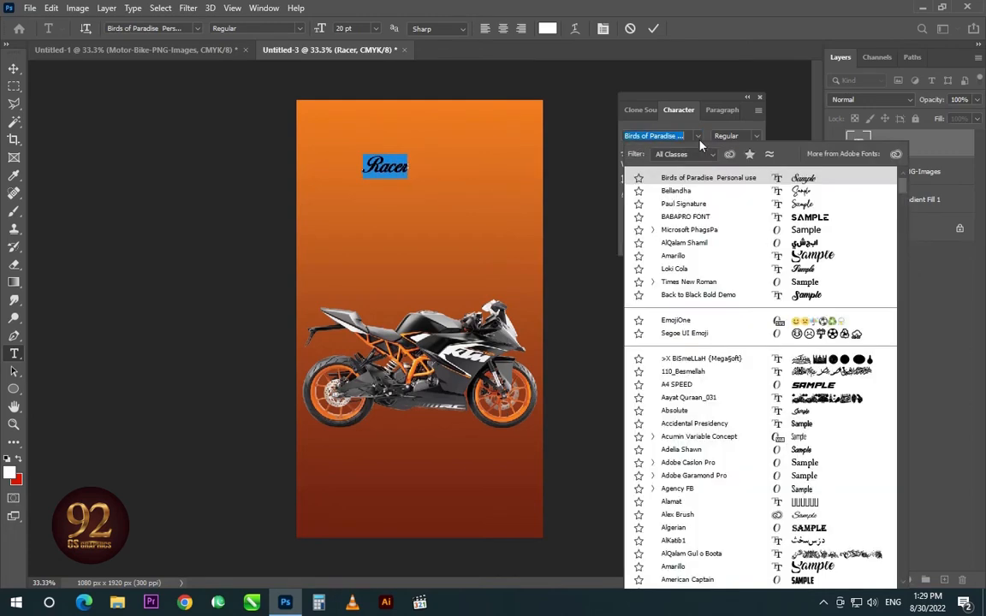
{"action": "left_click", "coordinate": [723, 193]}
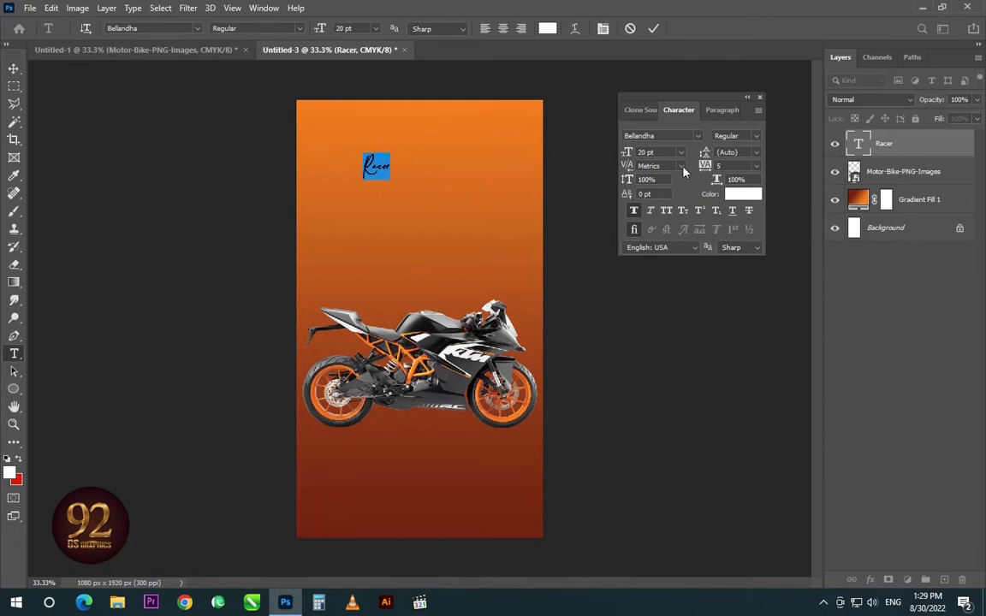
{"action": "key", "text": "ctrl+Return"}
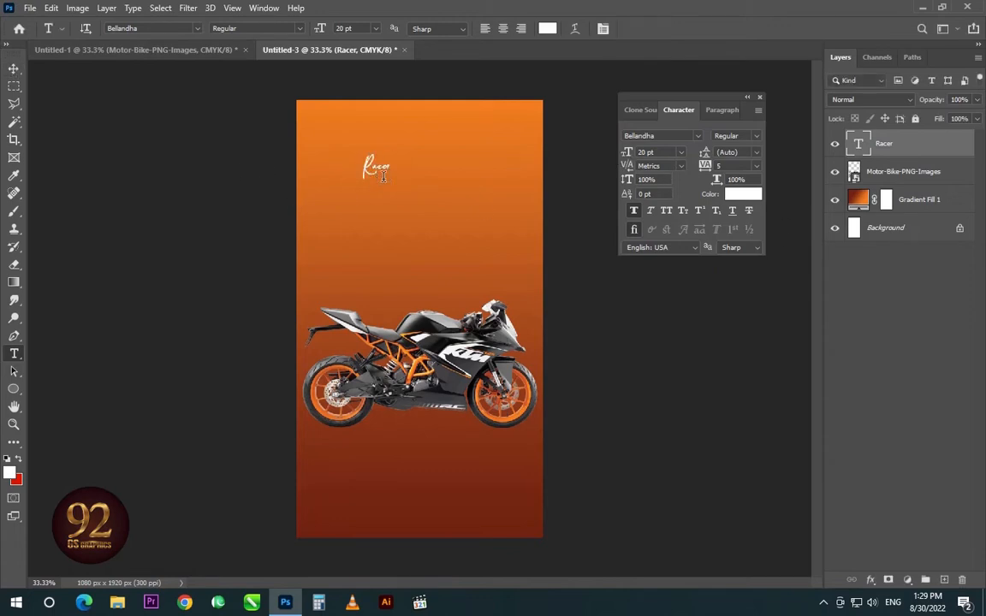
- Scale the Racer text to about 251% and move it to the poster's upper left area
{"action": "key", "text": "ctrl+t"}
{"action": "left_click_drag", "start_coordinate": [390, 179], "coordinate": [426, 232]}
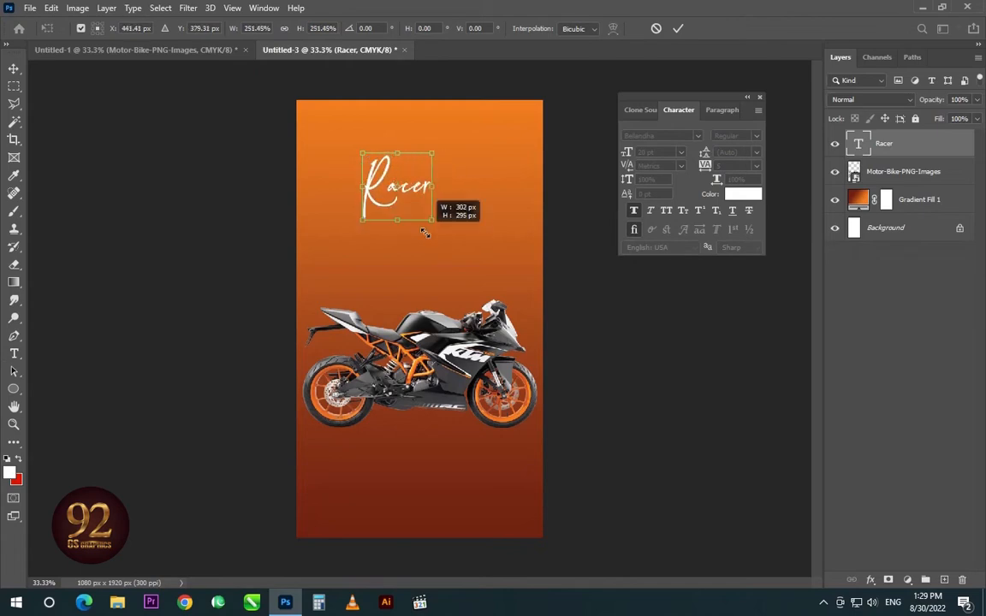
{"action": "left_click_drag", "start_coordinate": [416, 191], "coordinate": [372, 168]}
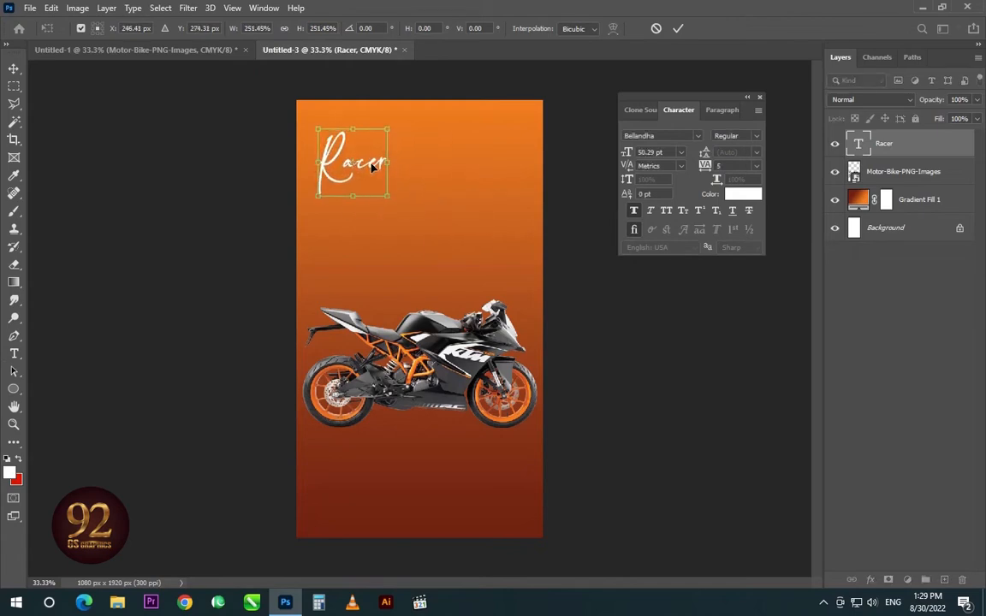
{"action": "key", "text": "Return"}
- Copy the BIKE vector title from Untitled-1 into Untitled-3 and place it just below the Racer text
{"action": "left_click", "coordinate": [192, 48]}
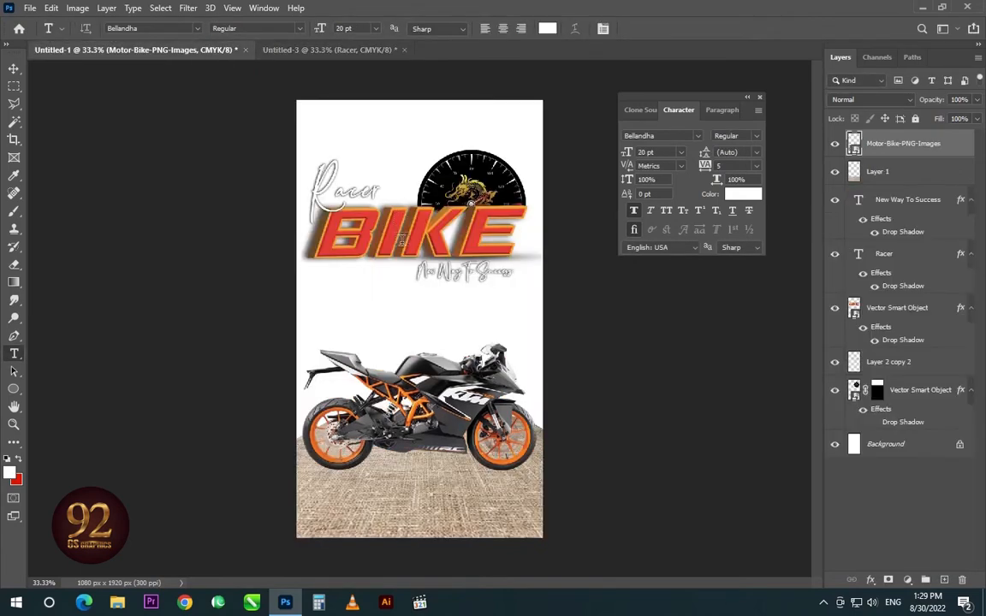
{"action": "left_click", "coordinate": [401, 240]}
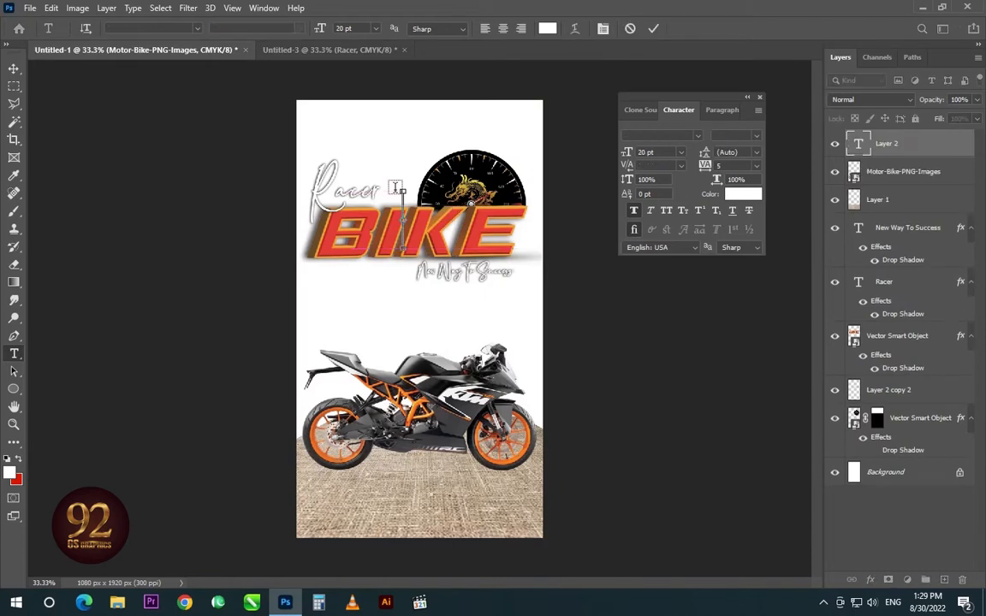
{"action": "left_click", "coordinate": [13, 68]}
{"action": "mouse_move", "coordinate": [432, 235]}
{"action": "left_mouse_down"}
{"action": "mouse_move", "coordinate": [438, 241]}
{"action": "mouse_move", "coordinate": [325, 113]}
{"action": "mouse_move", "coordinate": [336, 57]}
{"action": "mouse_move", "coordinate": [304, 53]}
{"action": "mouse_move", "coordinate": [447, 265]}
{"action": "mouse_move", "coordinate": [402, 241]}
{"action": "mouse_move", "coordinate": [423, 231]}
{"action": "mouse_move", "coordinate": [416, 202]}
{"action": "mouse_move", "coordinate": [421, 217]}
{"action": "left_mouse_up"}
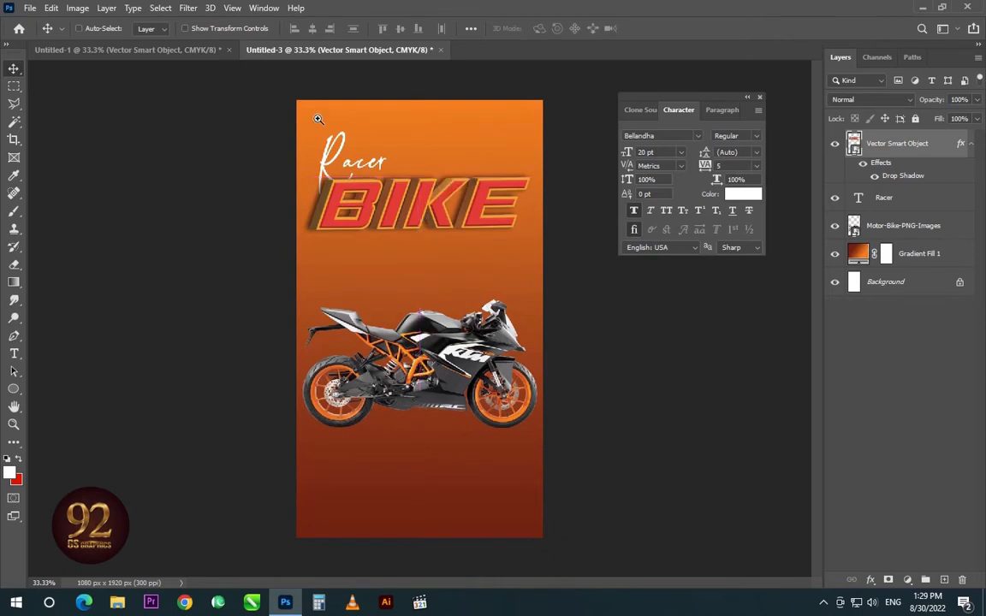
- Move the Racer text slightly up and to the right above the BIKE title
{"action": "left_click_drag", "start_coordinate": [299, 100], "coordinate": [445, 231]}
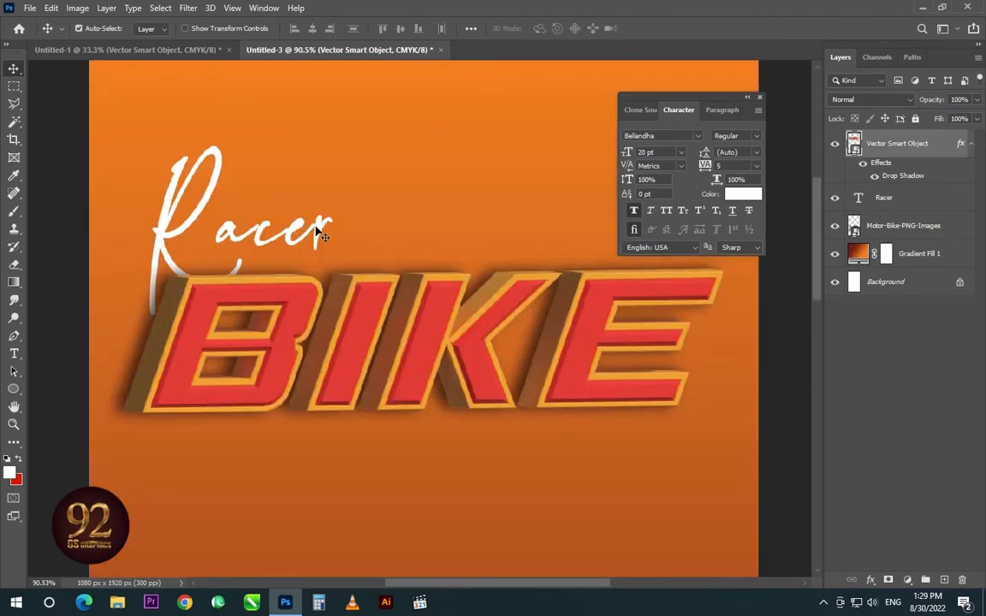
{"action": "mouse_move", "coordinate": [322, 213]}
{"action": "left_mouse_down"}
{"action": "mouse_move", "coordinate": [320, 205]}
{"action": "mouse_move", "coordinate": [336, 214]}
{"action": "left_mouse_up"}
{"action": "left_click_drag", "start_coordinate": [369, 260], "coordinate": [396, 322]}
{"action": "left_click", "coordinate": [466, 308], "text": "alt"}
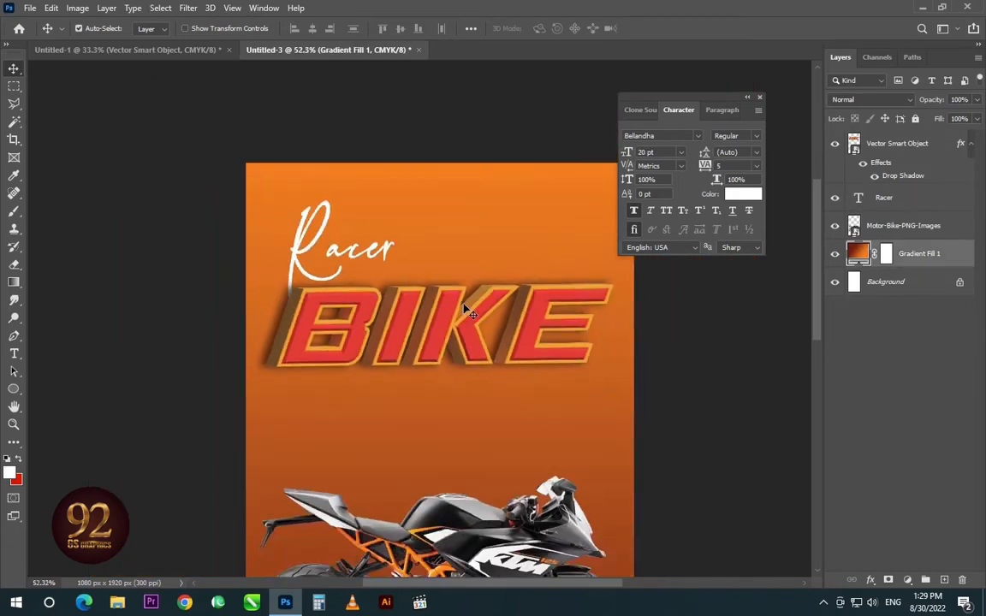
- Copy the speedometer artwork from Untitled-1 to above the right half of BIKE in Untitled-3, and select its layer mask
{"action": "left_click_drag", "start_coordinate": [485, 306], "coordinate": [436, 283]}
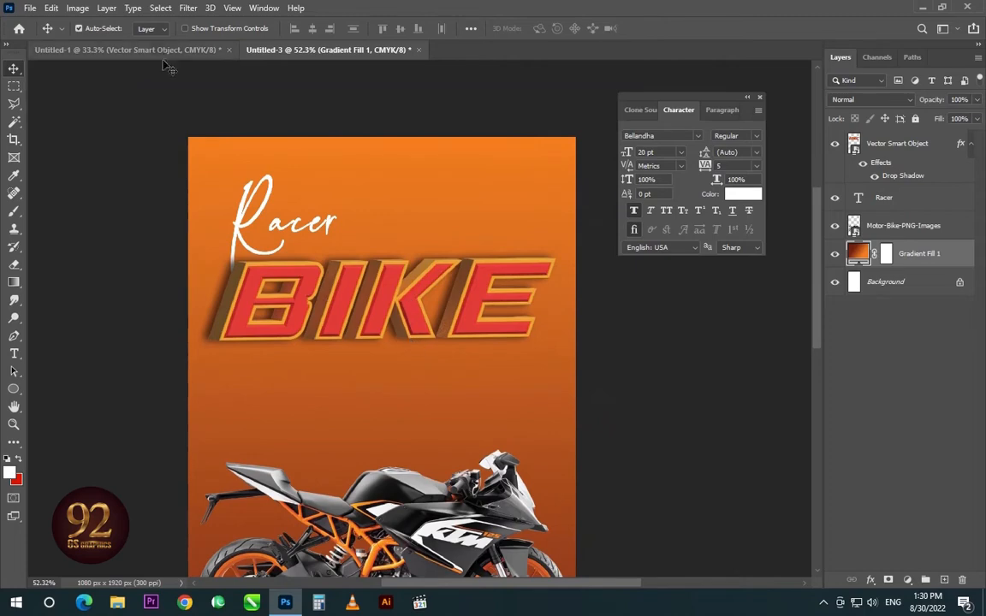
{"action": "left_click", "coordinate": [150, 49]}
{"action": "left_click_drag", "start_coordinate": [471, 180], "coordinate": [481, 157]}
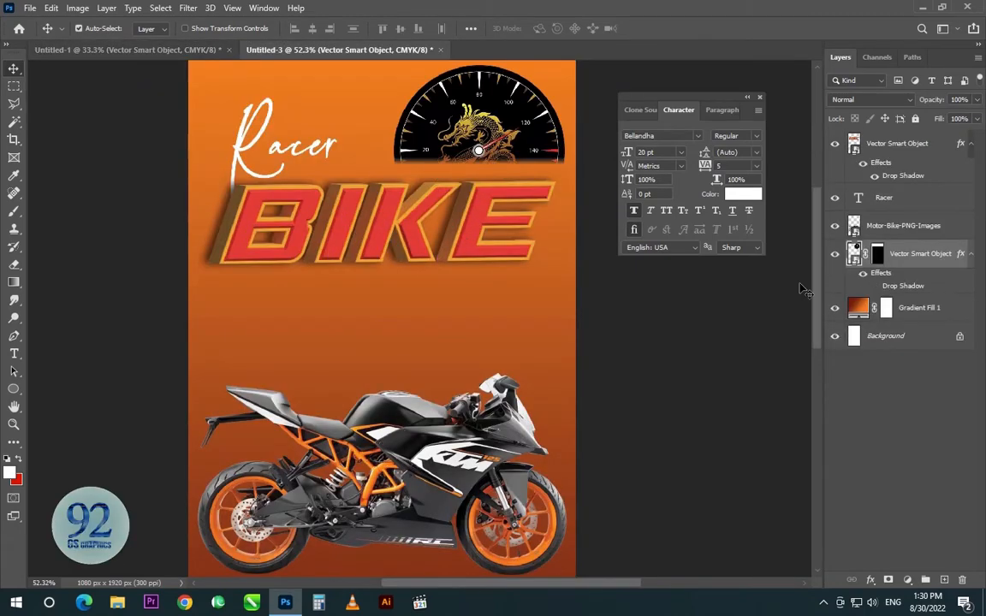
{"action": "left_click", "coordinate": [877, 254]}
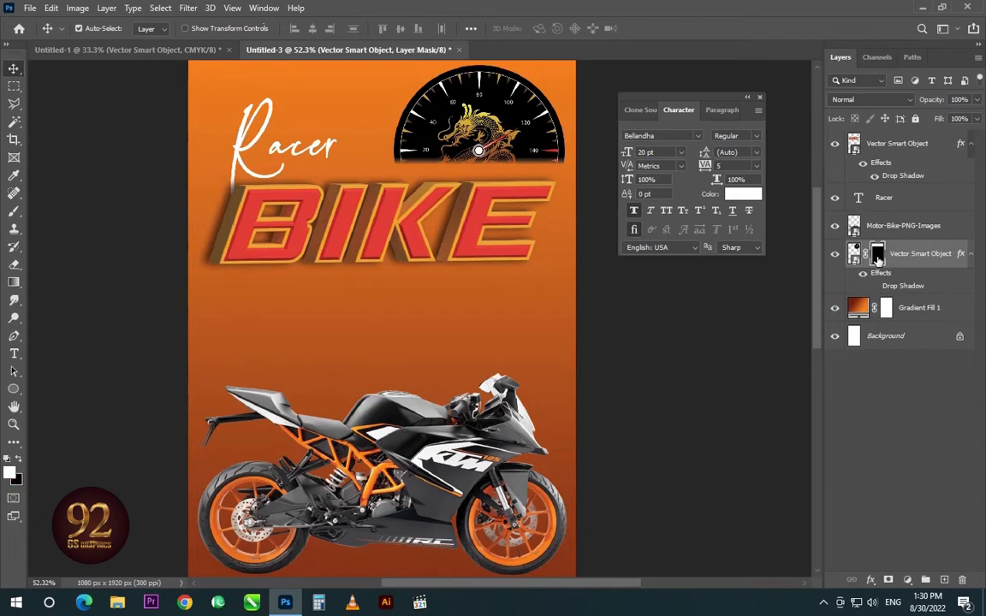
- Replace the speedometer layer's existing mask with a new blank layer mask
{"action": "right_click", "coordinate": [878, 254]}
{"action": "left_click", "coordinate": [875, 286]}
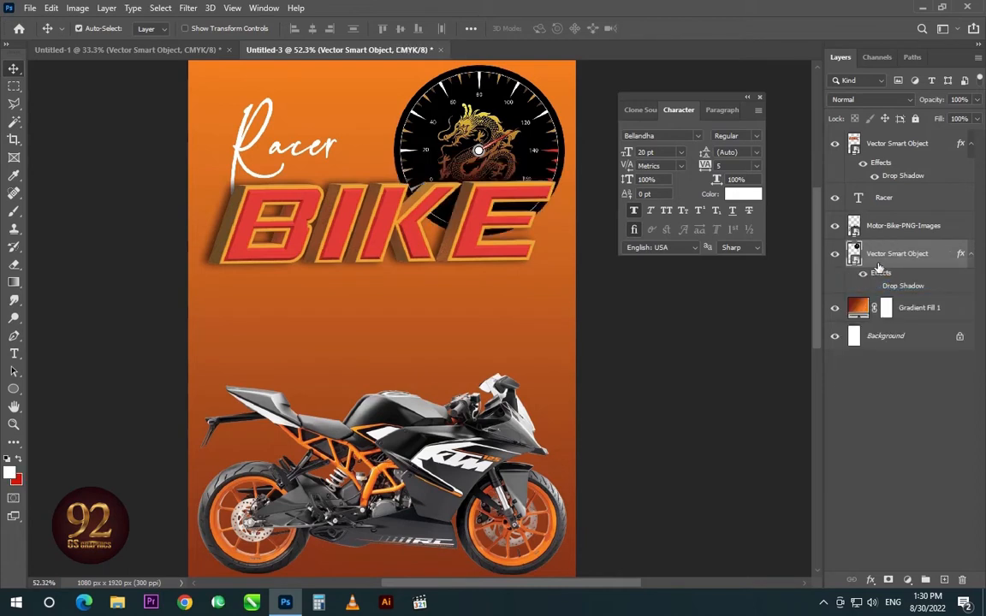
{"action": "left_click", "coordinate": [889, 579]}
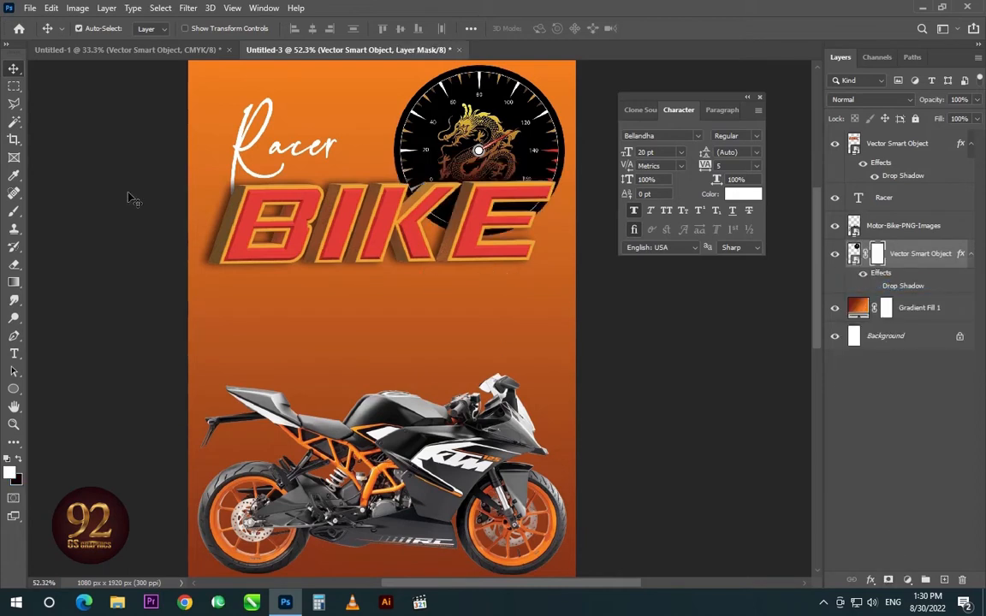
- Fade the lower part of the speedometer behind BIKE with a linear white-to-black gradient on its layer mask
{"action": "left_click", "coordinate": [14, 281]}
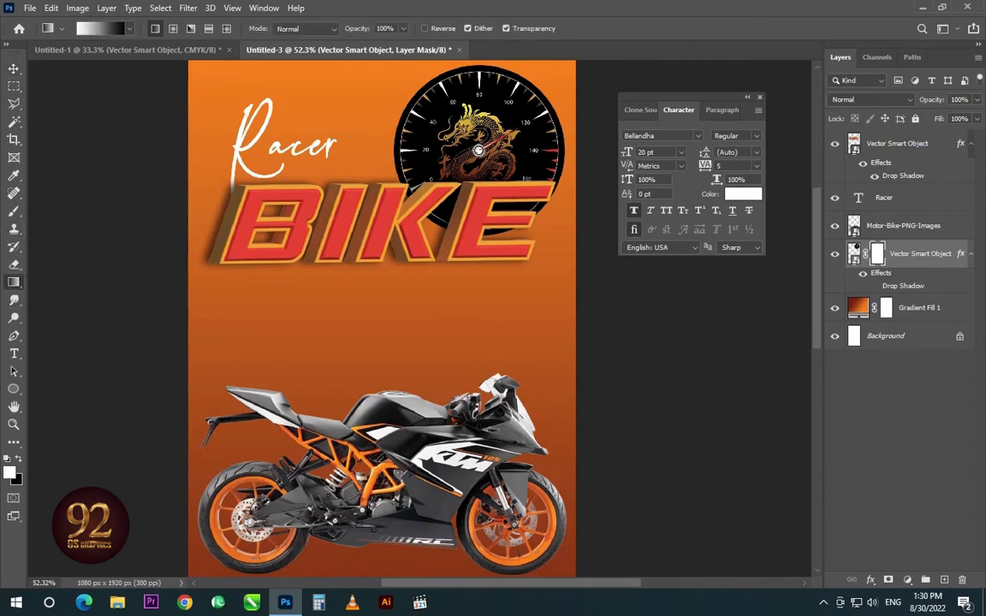
{"action": "left_click_drag", "start_coordinate": [470, 227], "coordinate": [480, 204]}
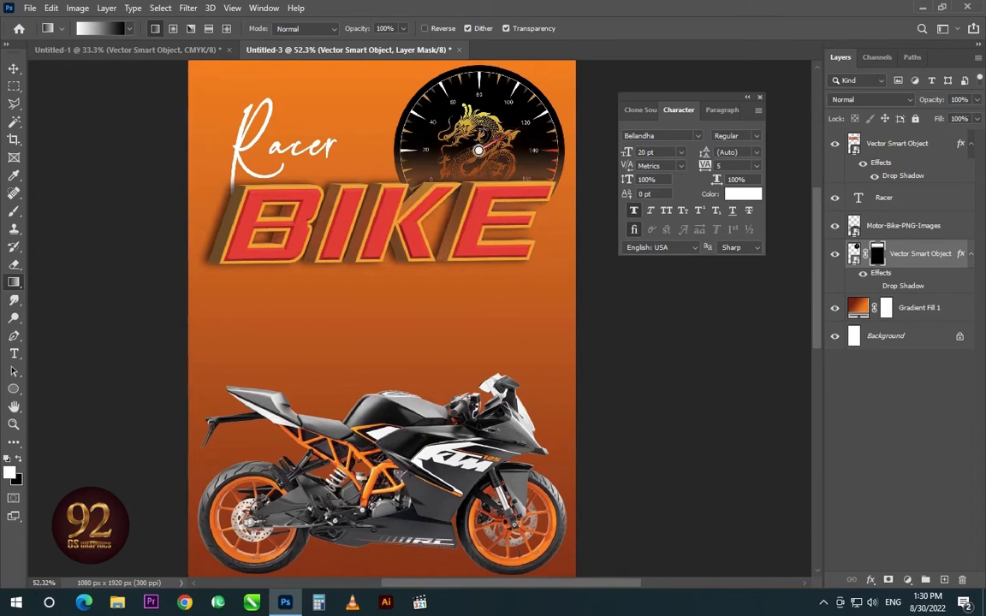
{"action": "left_click_drag", "start_coordinate": [483, 130], "coordinate": [483, 181]}
{"action": "mouse_move", "coordinate": [484, 130]}
{"action": "left_mouse_down"}
{"action": "mouse_move", "coordinate": [485, 178]}
{"action": "mouse_move", "coordinate": [496, 185]}
{"action": "left_mouse_up"}
- Move the speedometer slightly down and to the left, tucking its lower edge behind the BIKE title
{"action": "key", "text": "v"}
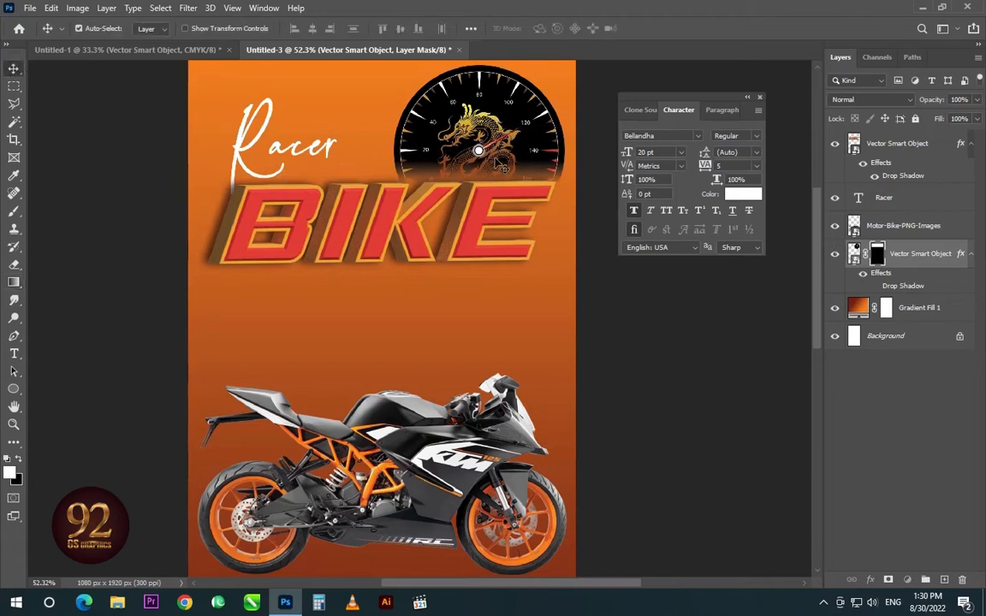
{"action": "left_click_drag", "start_coordinate": [445, 127], "coordinate": [486, 150]}
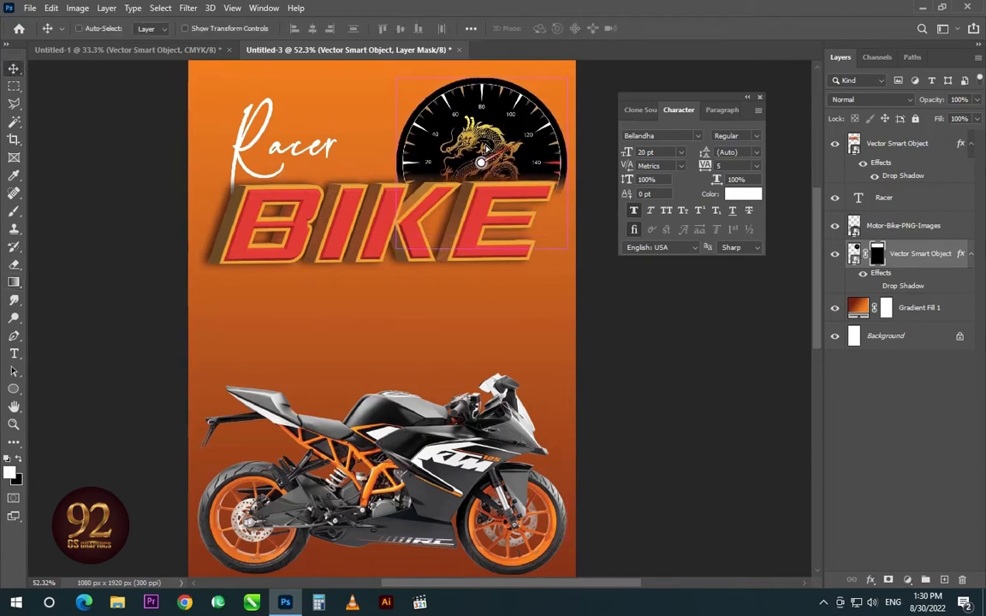
{"action": "left_click_drag", "start_coordinate": [539, 169], "coordinate": [529, 164]}
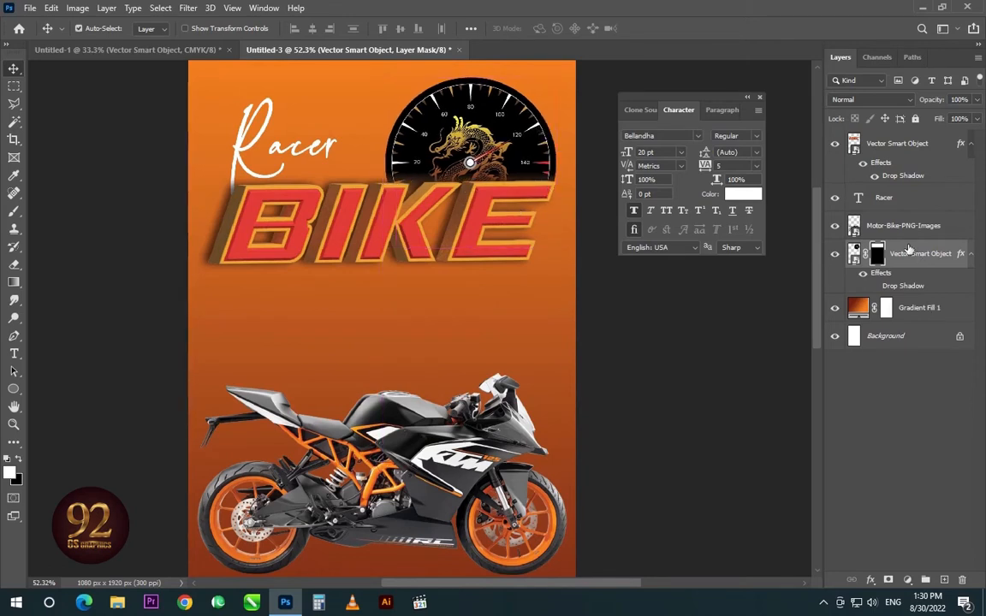
- Redraw the mask gradient for a softer fade at the speedometer's lower edge and nudge the artwork slightly down
{"action": "left_click", "coordinate": [855, 255]}
{"action": "key", "text": "g"}
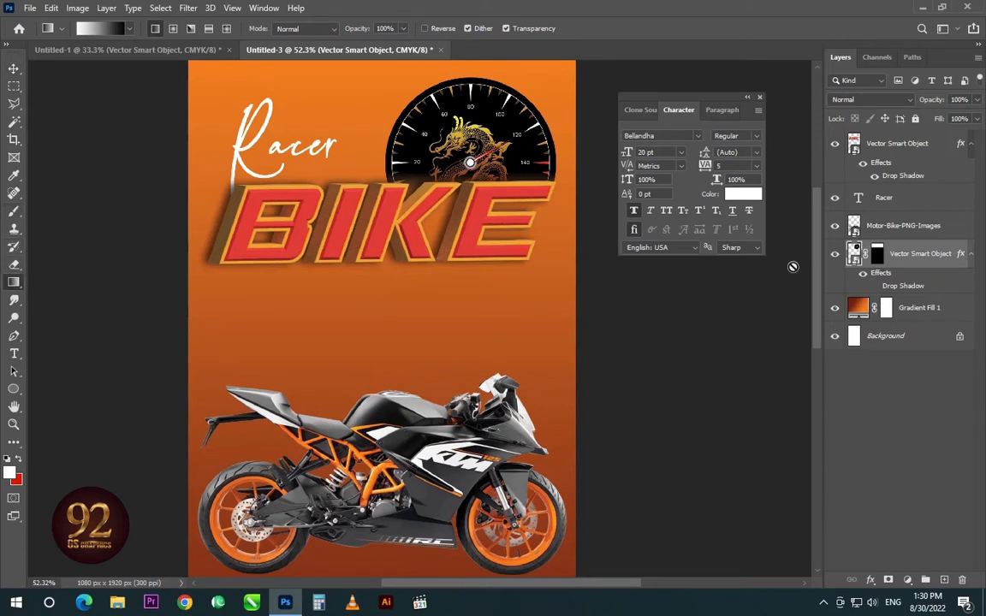
{"action": "left_click", "coordinate": [875, 257]}
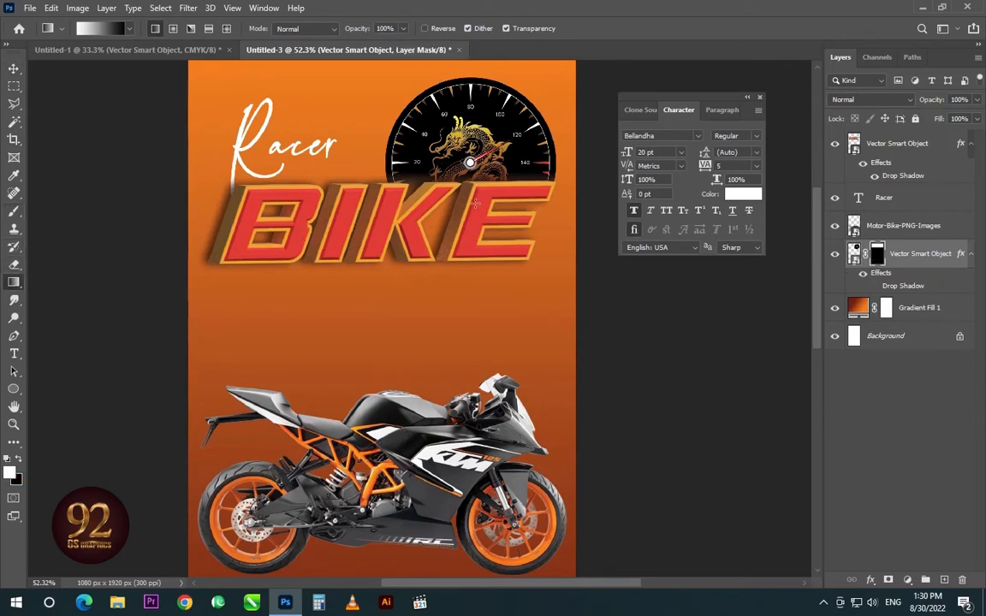
{"action": "mouse_move", "coordinate": [475, 203]}
{"action": "left_mouse_down"}
{"action": "mouse_move", "coordinate": [475, 157]}
{"action": "mouse_move", "coordinate": [475, 206]}
{"action": "left_mouse_up"}
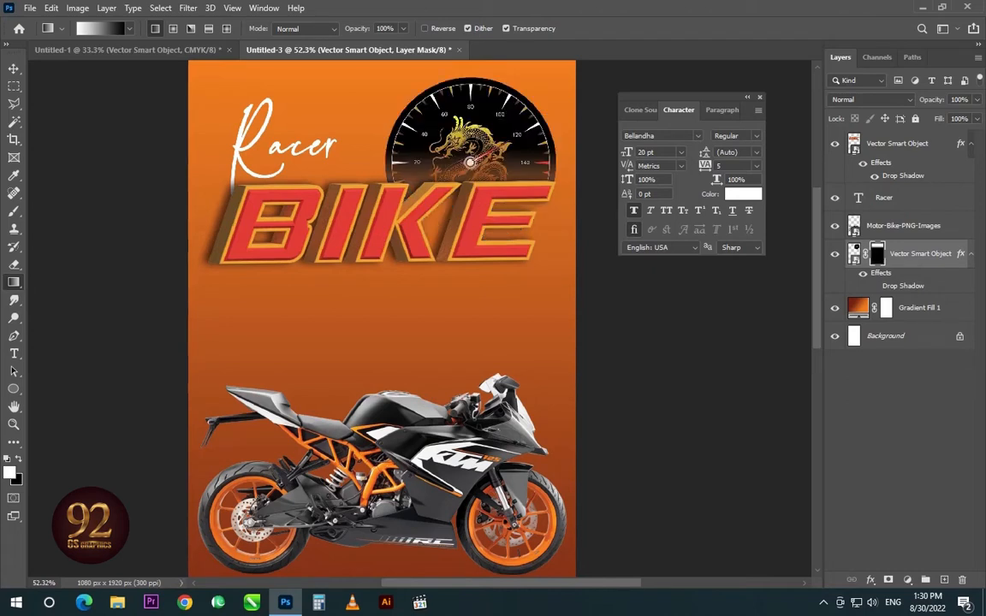
{"action": "left_click_drag", "start_coordinate": [473, 144], "coordinate": [471, 181]}
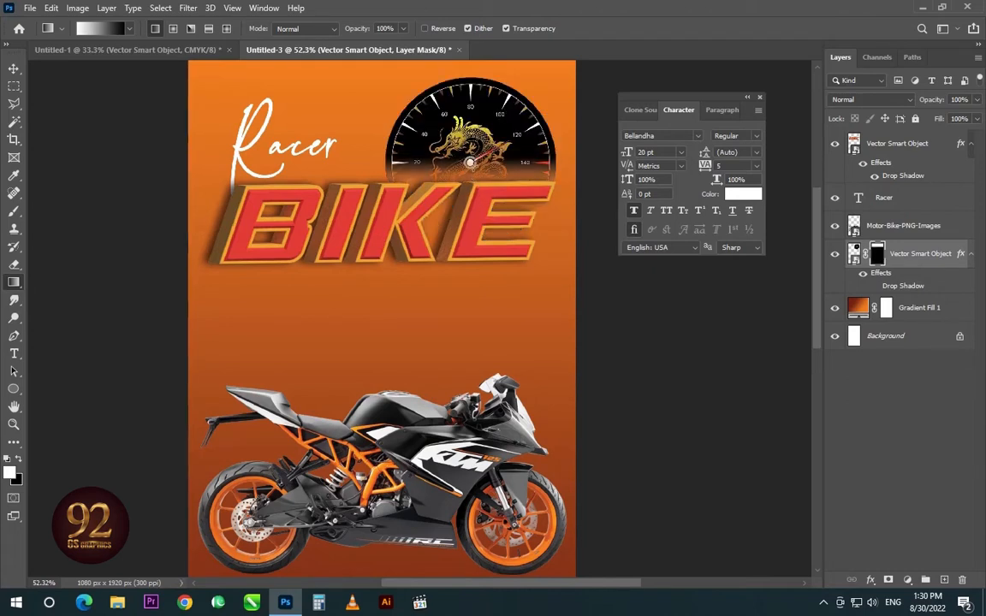
{"action": "left_click", "coordinate": [16, 68]}
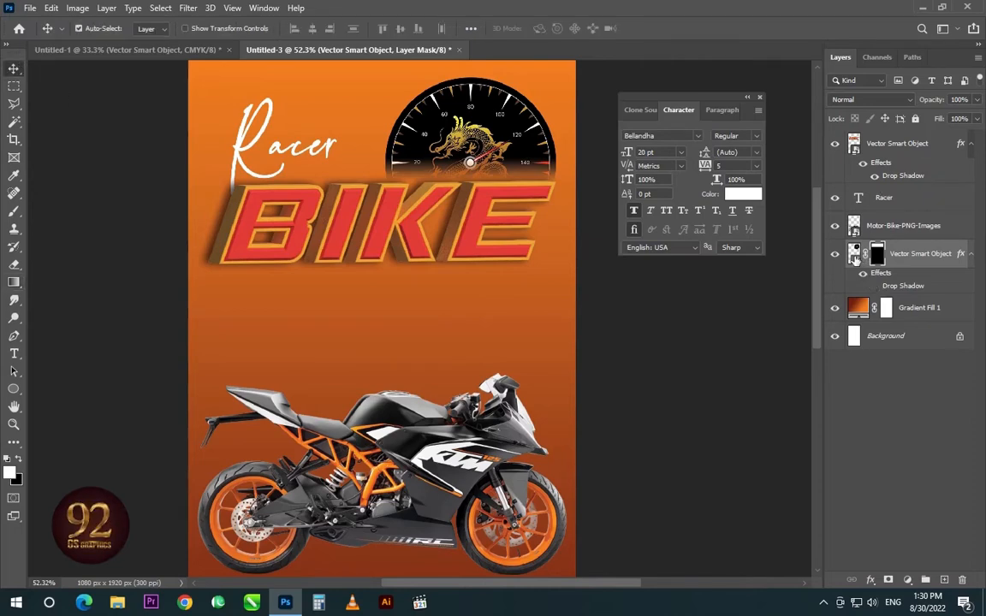
{"action": "left_click", "coordinate": [855, 255]}
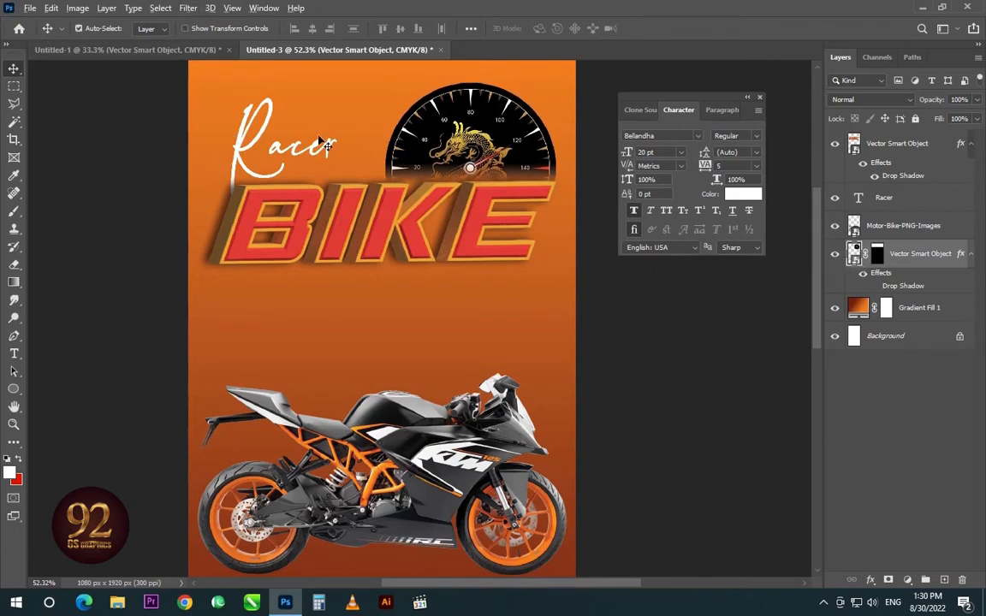
- Duplicate the Racer text below the BIKE title and change the copy's wording to "New Way To Succes"
{"action": "left_click_drag", "start_coordinate": [291, 150], "coordinate": [439, 319]}
{"action": "key", "text": "t"}
{"action": "left_click", "coordinate": [436, 312]}
{"action": "key", "text": "ctrl+a"}
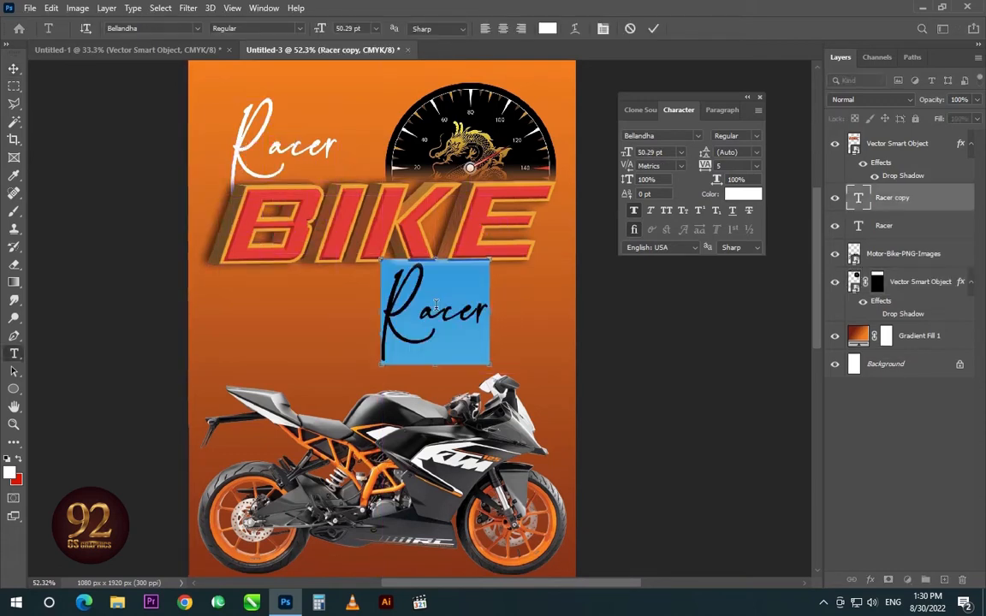
{"action": "type", "text": "Aew Way"}
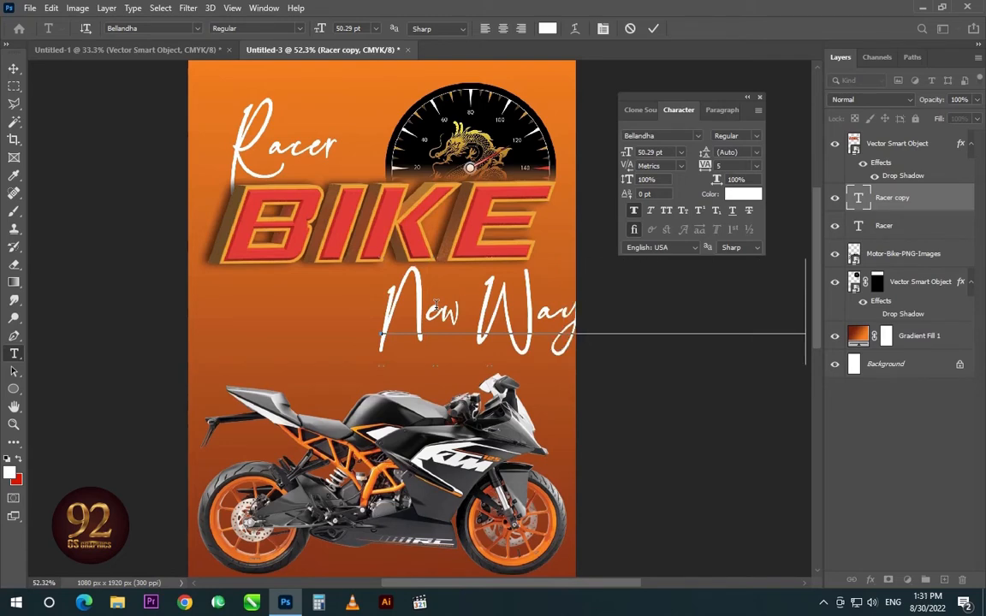
- Reduce the "New Way To Succes" text to 12.57 pt
{"action": "key", "text": "ctrl+a"}
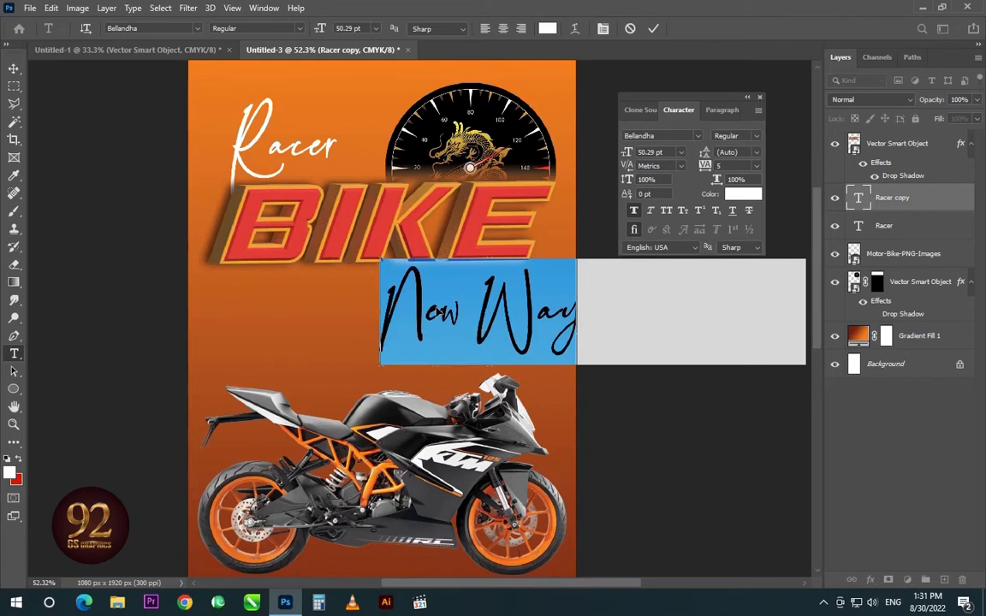
{"action": "key", "text": "ctrl+alt+shift+comma"}
{"action": "key", "text": "ctrl+alt+shift+comma"}
{"action": "key", "text": "ctrl+alt+shift+comma"}
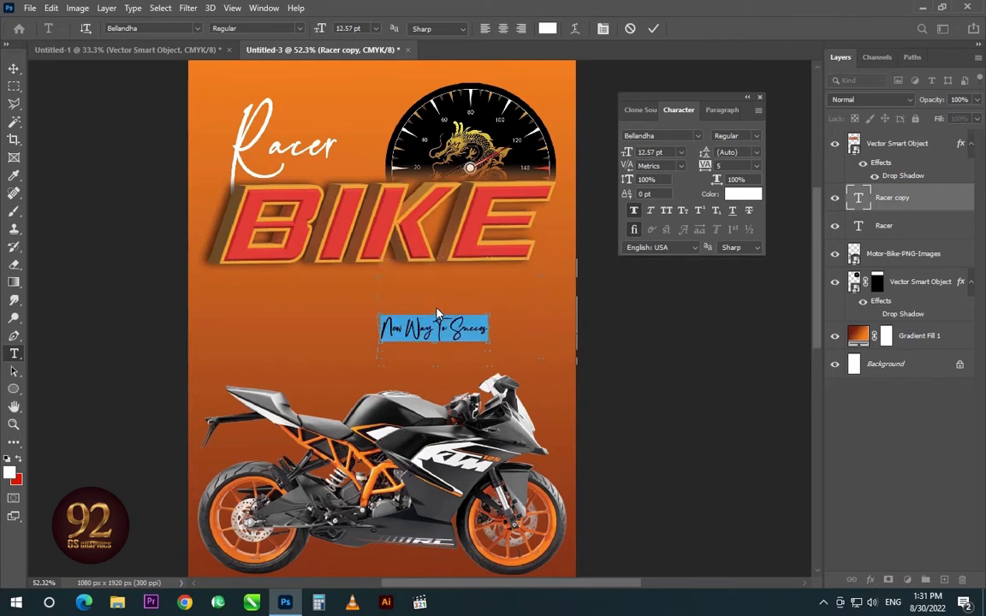
{"action": "key", "text": "ctrl+Return"}
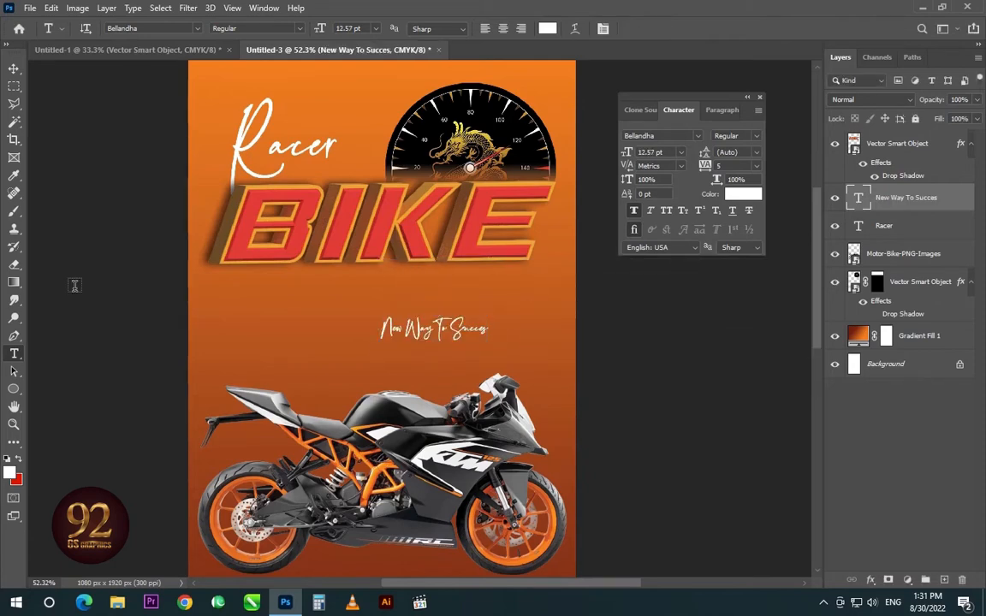
- Place the "New Way To Succes" tagline just under the right half of BIKE and enlarge it to 18.1 pt
{"action": "key", "text": "v"}
{"action": "left_click_drag", "start_coordinate": [446, 329], "coordinate": [491, 282]}
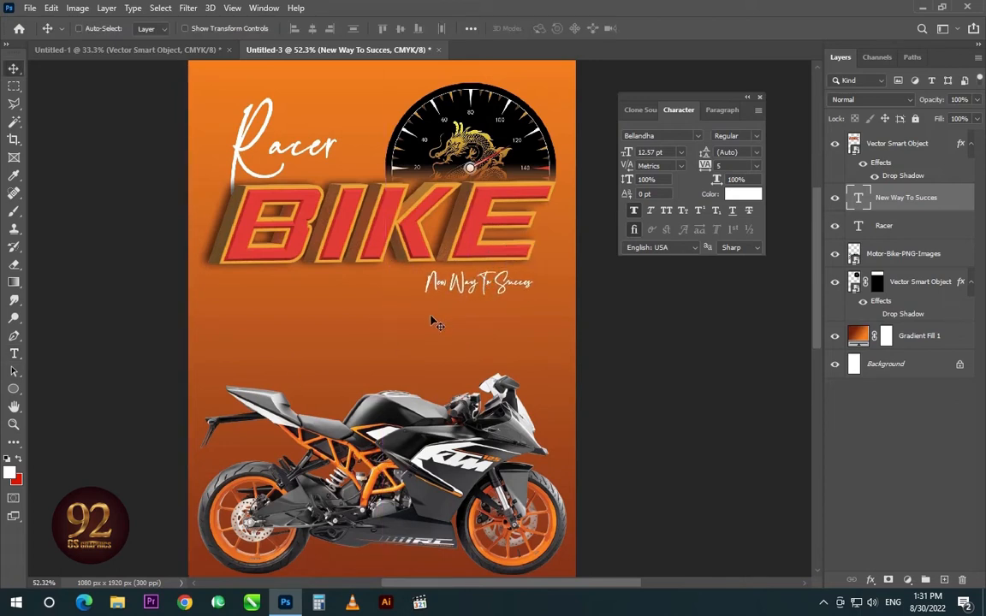
{"action": "key", "text": "ctrl+t"}
{"action": "left_click_drag", "start_coordinate": [423, 300], "coordinate": [377, 301]}
{"action": "key", "text": "Return"}
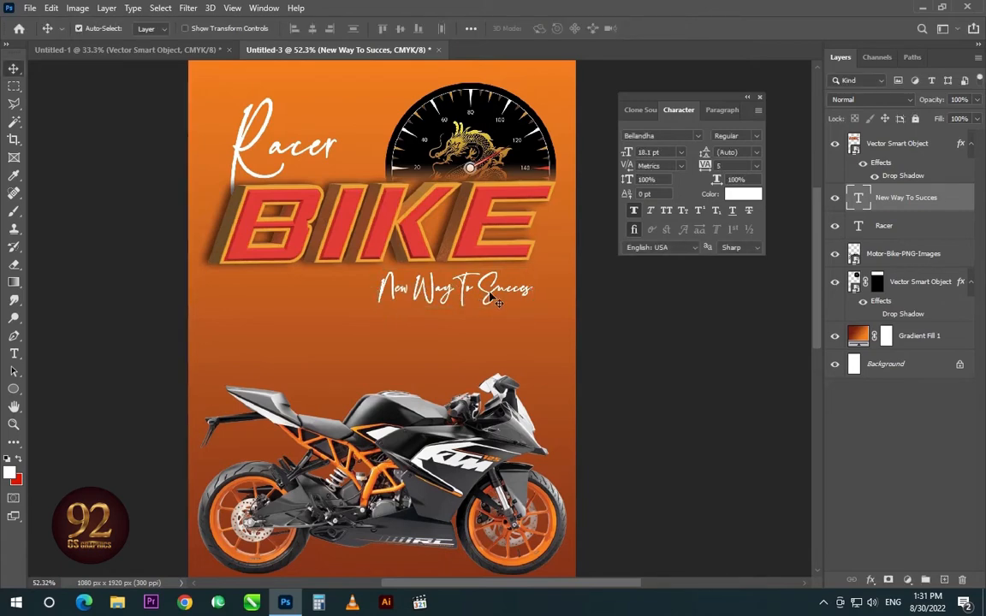
{"action": "left_click_drag", "start_coordinate": [488, 296], "coordinate": [488, 295]}
- Move the motorbike up to the middle of the poster, leaving a gap beneath the tagline
{"action": "scroll", "coordinate": [458, 246], "scroll_direction": "down", "scroll_amount": 2}
{"action": "left_click_drag", "start_coordinate": [453, 340], "coordinate": [457, 314]}
{"action": "left_click_drag", "start_coordinate": [462, 379], "coordinate": [462, 374]}
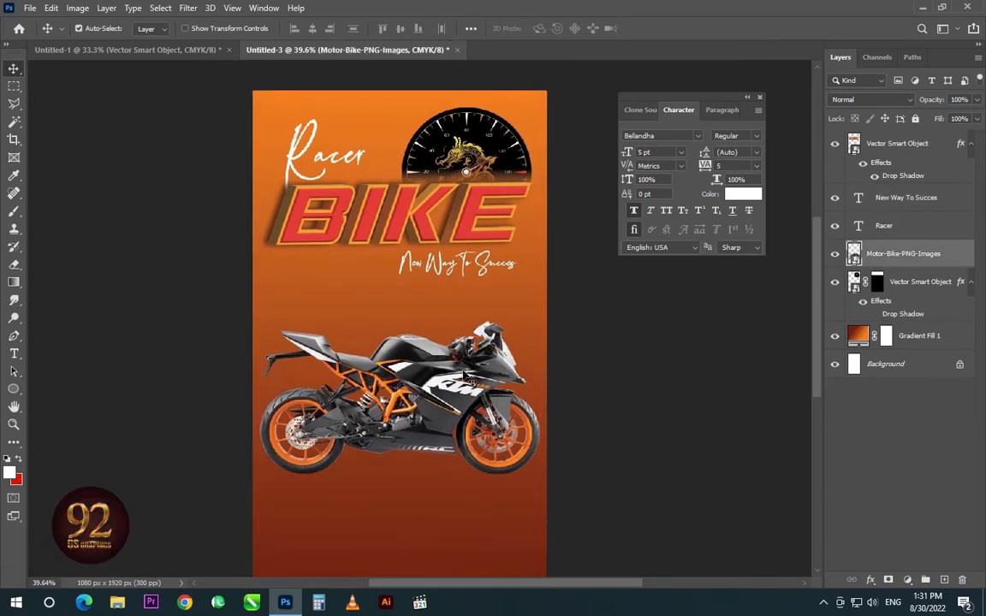
{"action": "left_click_drag", "start_coordinate": [407, 336], "coordinate": [407, 345]}
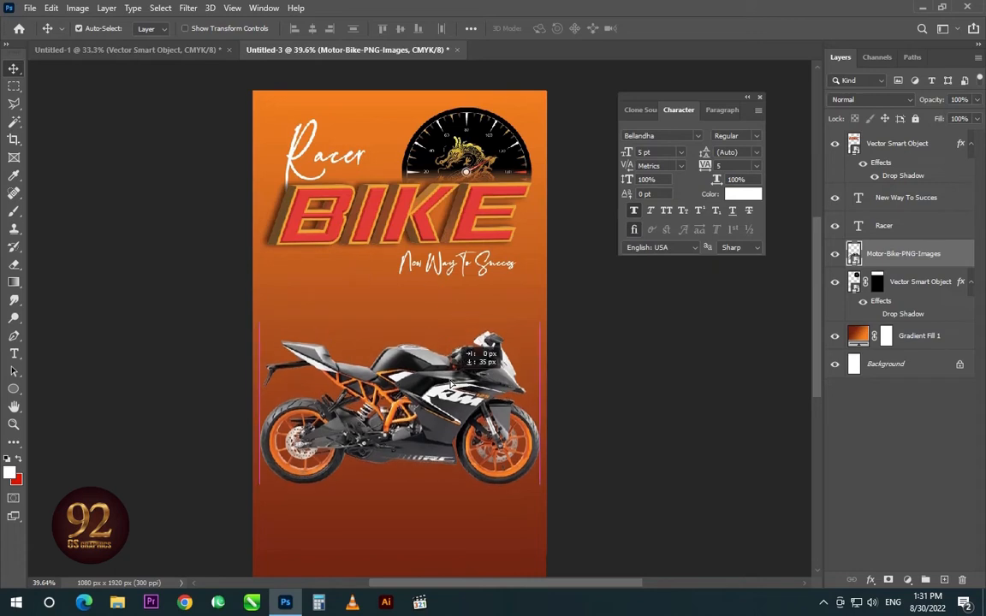
- Add a Lorem ipsum paragraph box between the tagline and the motorbike and set its font to Times New Roman
{"action": "left_click", "coordinate": [16, 354]}
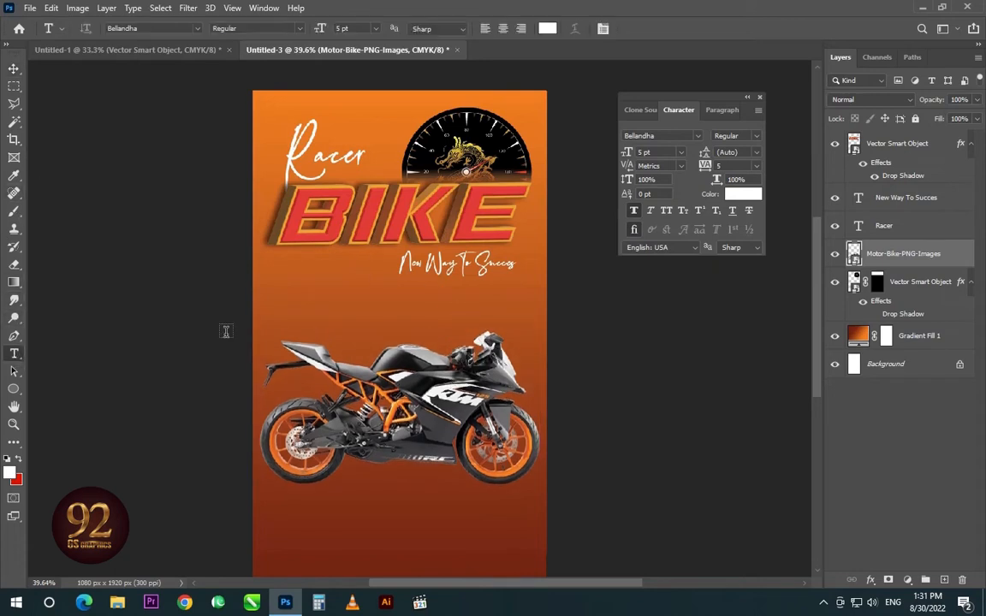
{"action": "left_click_drag", "start_coordinate": [295, 291], "coordinate": [540, 325]}
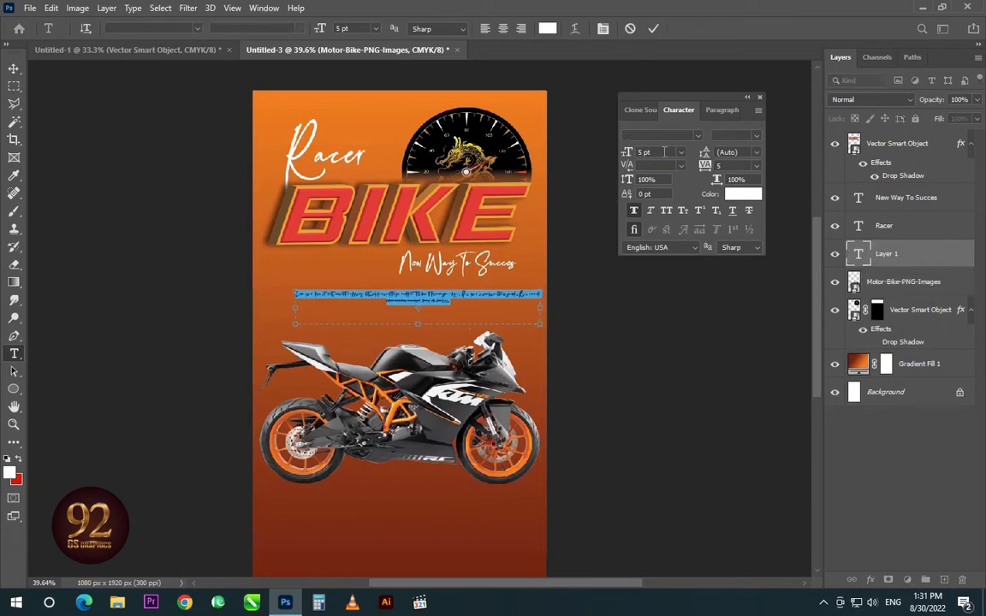
{"action": "left_click", "coordinate": [698, 137]}
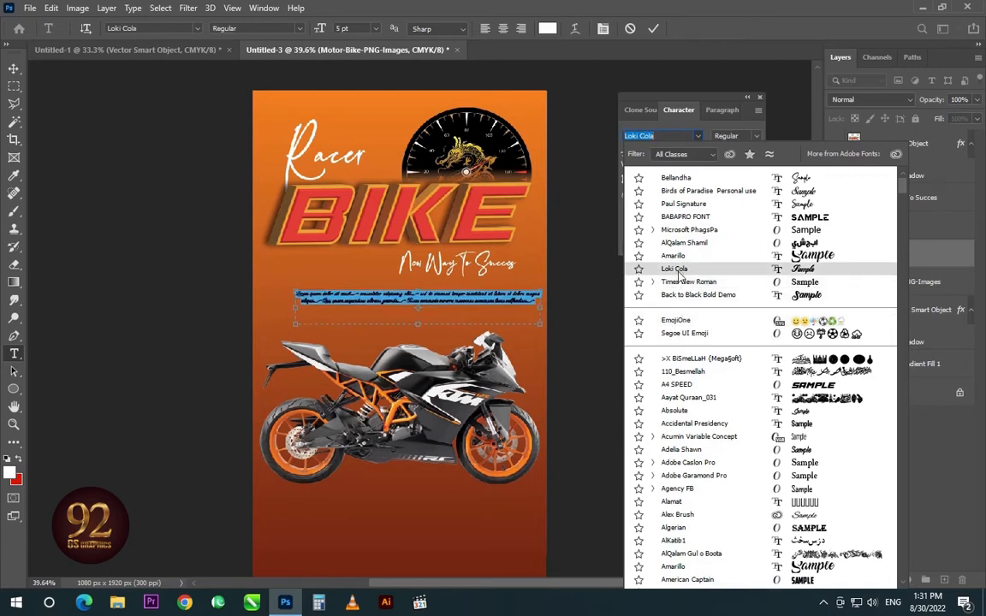
{"action": "left_click", "coordinate": [680, 282]}
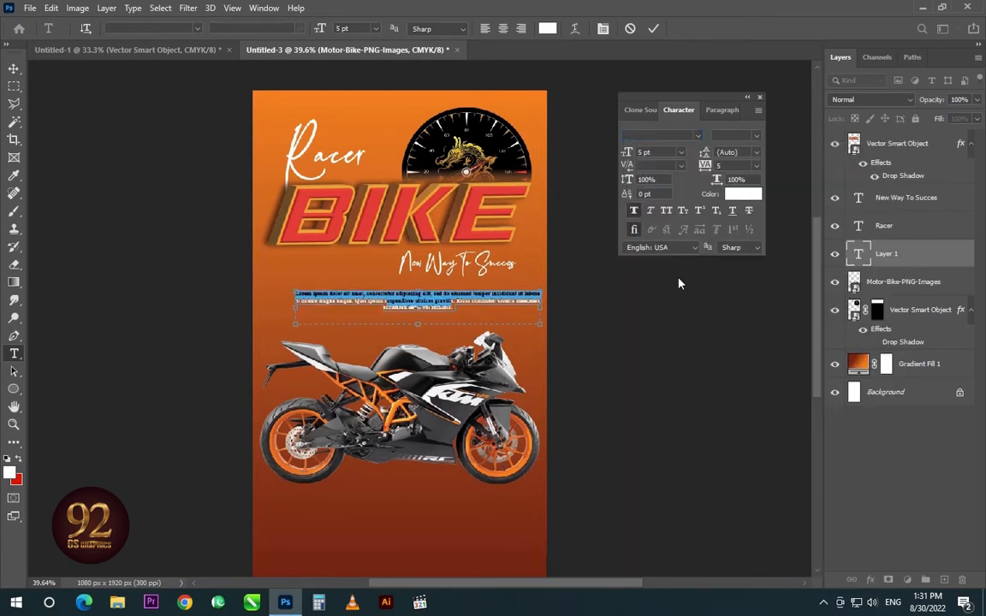
{"action": "left_click", "coordinate": [14, 68]}
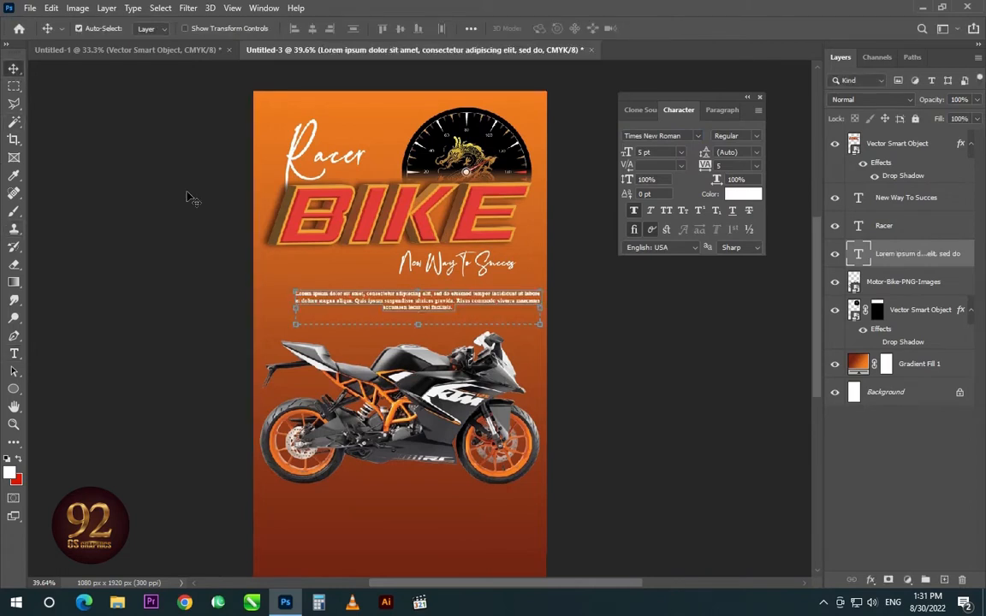
- Shift the Lorem ipsum paragraph left to centre it above the motorbike and set its font size to 7 pt
{"action": "left_click_drag", "start_coordinate": [432, 305], "coordinate": [411, 301]}
{"action": "double_click", "coordinate": [411, 301]}
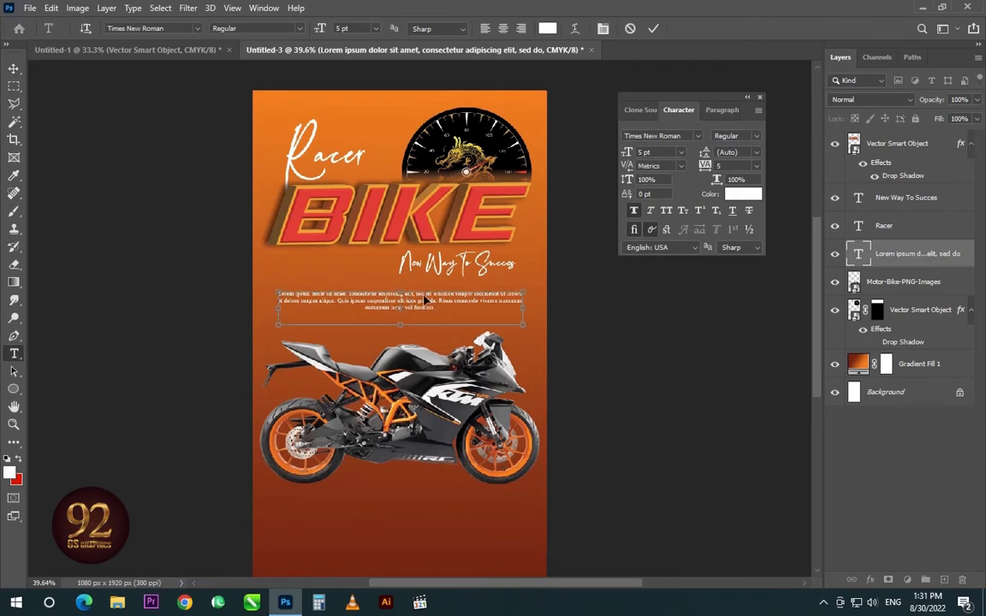
{"action": "left_click", "coordinate": [679, 153]}
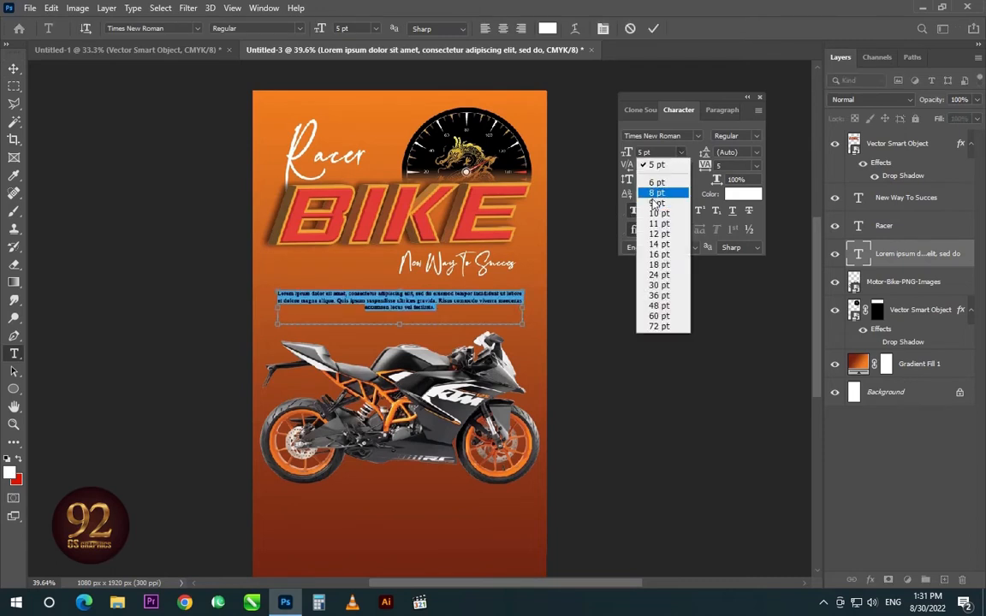
{"action": "left_click", "coordinate": [662, 150]}
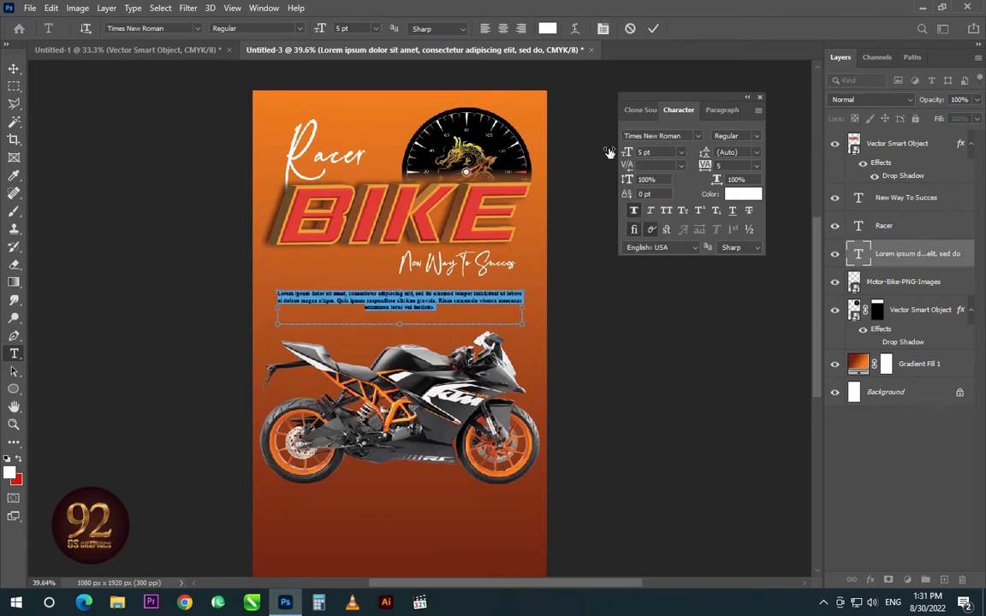
{"action": "double_click", "coordinate": [650, 152]}
{"action": "type", "text": "7"}
{"action": "key", "text": "Return"}
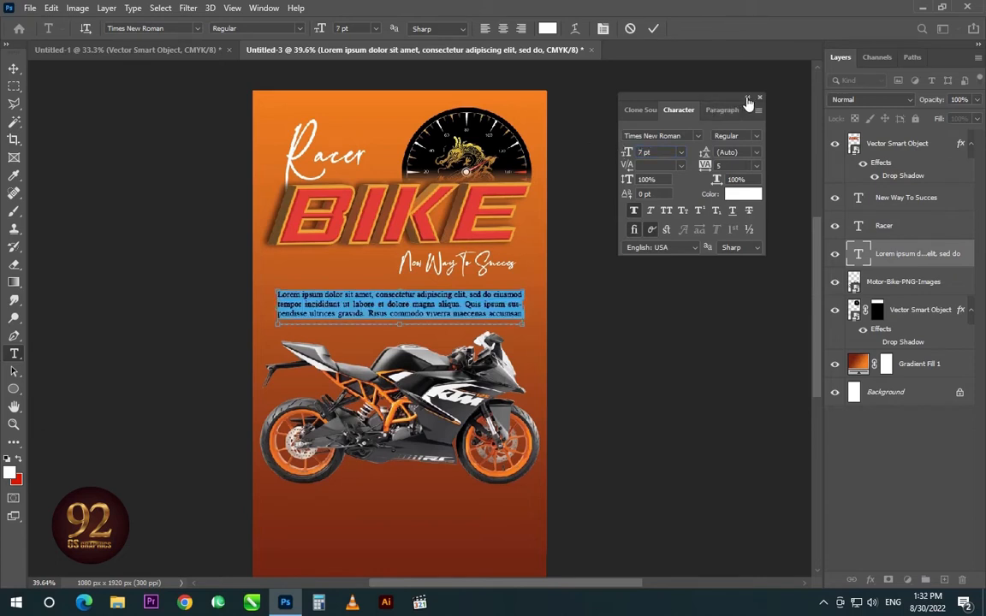
{"action": "left_click", "coordinate": [14, 67]}
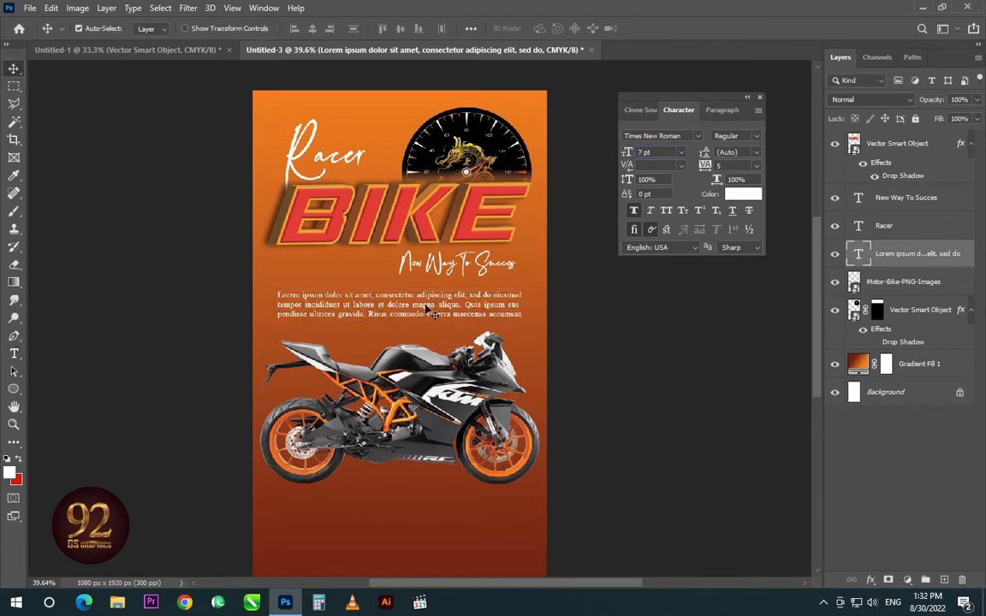
{"action": "left_click_drag", "start_coordinate": [426, 309], "coordinate": [424, 306]}
{"action": "scroll", "coordinate": [405, 338], "scroll_direction": "down", "scroll_amount": 1}
{"action": "scroll", "coordinate": [409, 342], "scroll_direction": "down", "scroll_amount": 1}
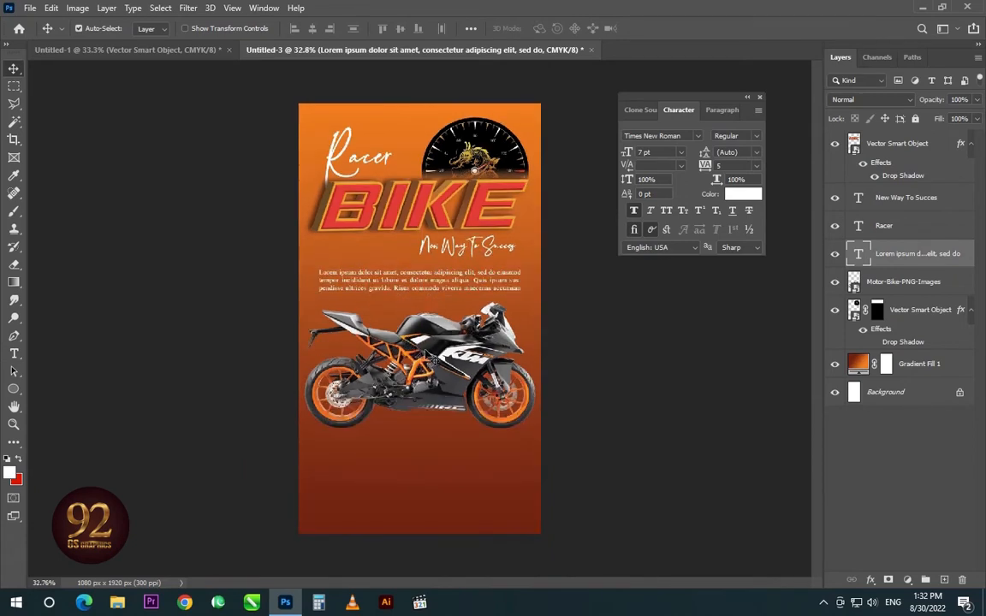
{"action": "left_click", "coordinate": [589, 343]}
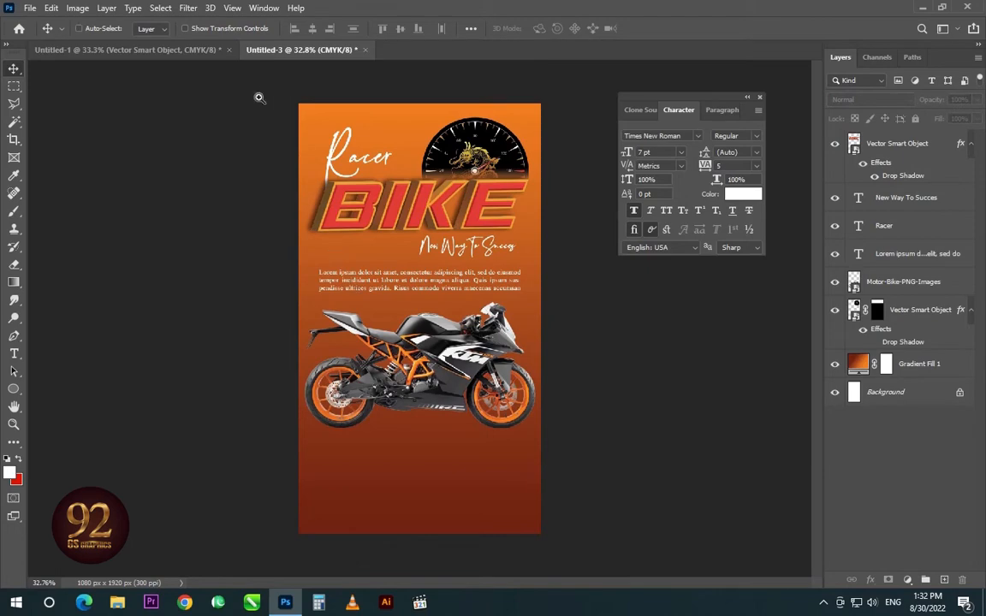
{"action": "left_click_drag", "start_coordinate": [260, 96], "coordinate": [531, 519]}
{"action": "left_click_drag", "start_coordinate": [462, 374], "coordinate": [471, 411]}
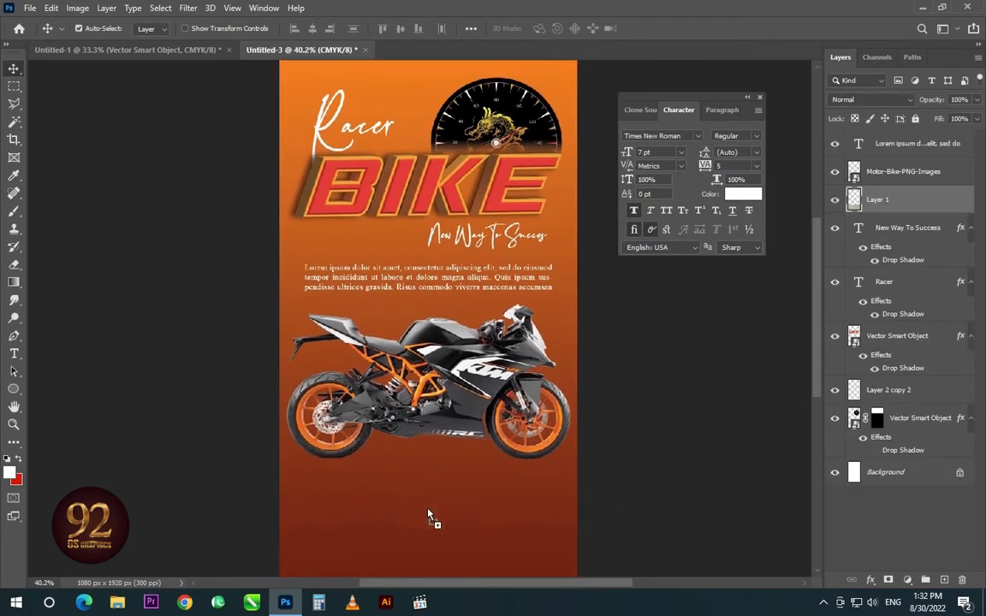
- Add the woven fabric floor across the lower part of the poster and lower the motorbike onto it, in front of all layers
{"action": "left_click_drag", "start_coordinate": [429, 513], "coordinate": [447, 525]}
{"action": "scroll", "coordinate": [429, 519], "scroll_direction": "down", "scroll_amount": 2}
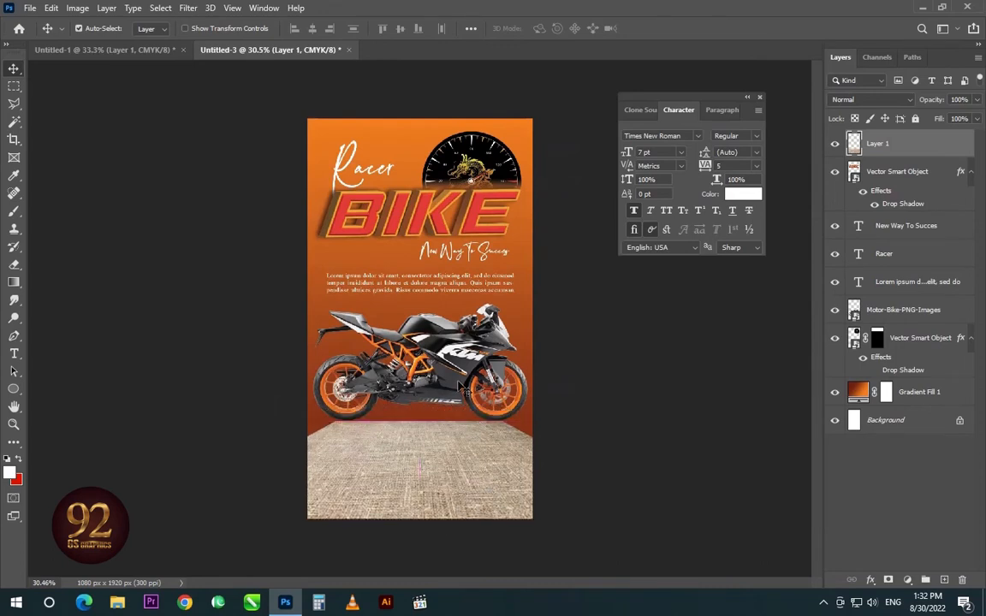
{"action": "left_click_drag", "start_coordinate": [457, 383], "coordinate": [459, 409]}
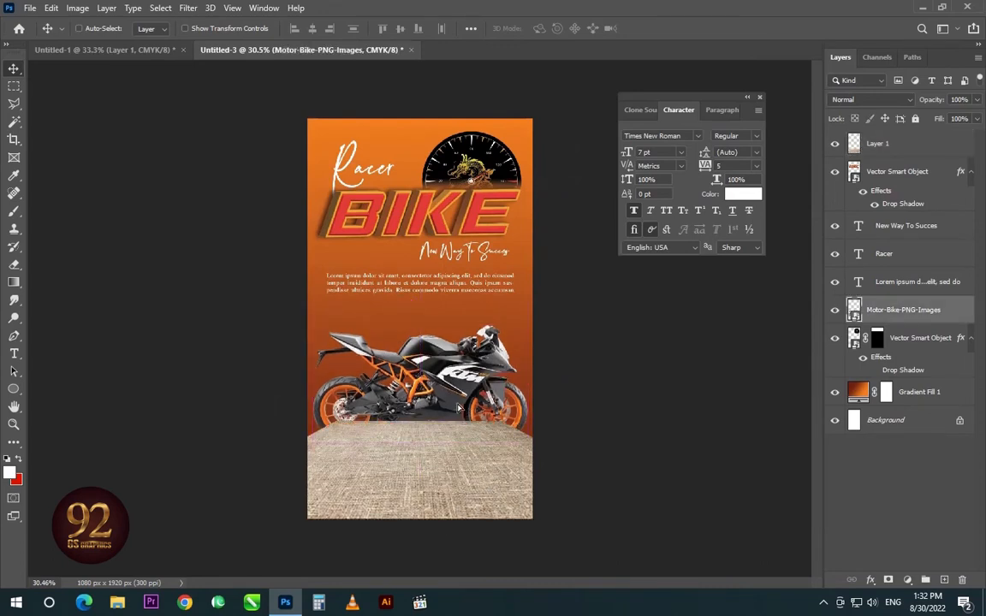
{"action": "key", "text": "ctrl+shift+bracketright"}
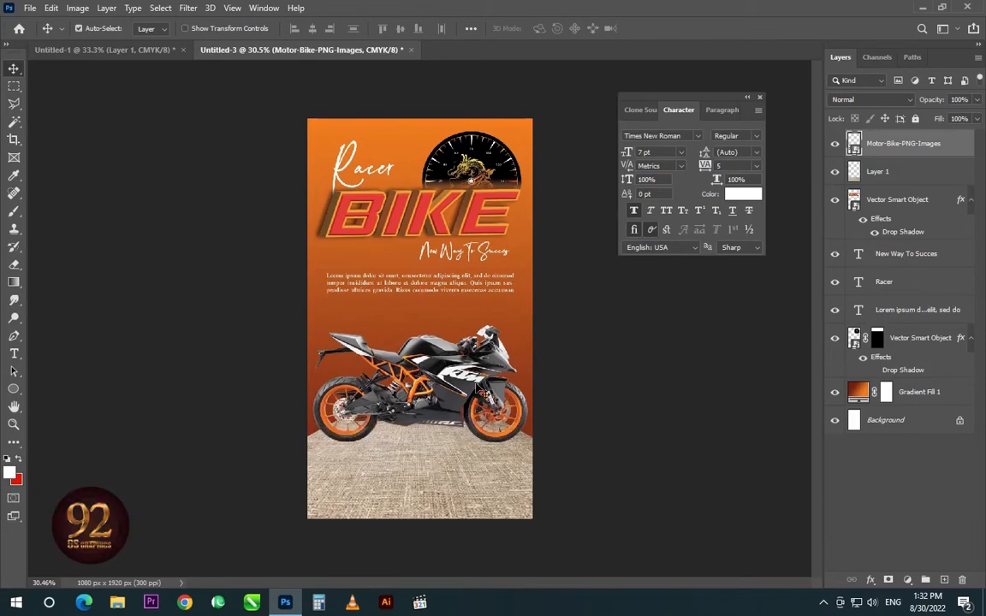
- Move the motorbike slightly further down so both wheels stand on the fabric floor
{"action": "key", "text": "ctrl+space"}
{"action": "left_click_drag", "start_coordinate": [329, 267], "coordinate": [559, 526]}
{"action": "left_click_drag", "start_coordinate": [482, 371], "coordinate": [482, 398]}
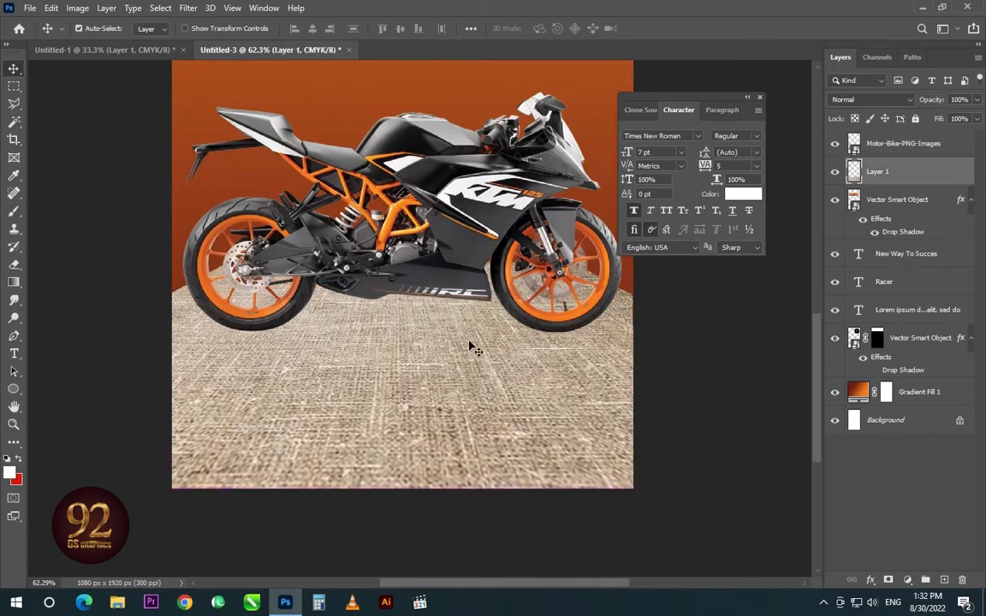
{"action": "left_click_drag", "start_coordinate": [536, 331], "coordinate": [532, 355]}
{"action": "left_click", "coordinate": [528, 457]}
{"action": "scroll", "coordinate": [500, 438], "scroll_direction": "down", "scroll_amount": 6}
{"action": "scroll", "coordinate": [501, 439], "scroll_direction": "down", "scroll_amount": 1}
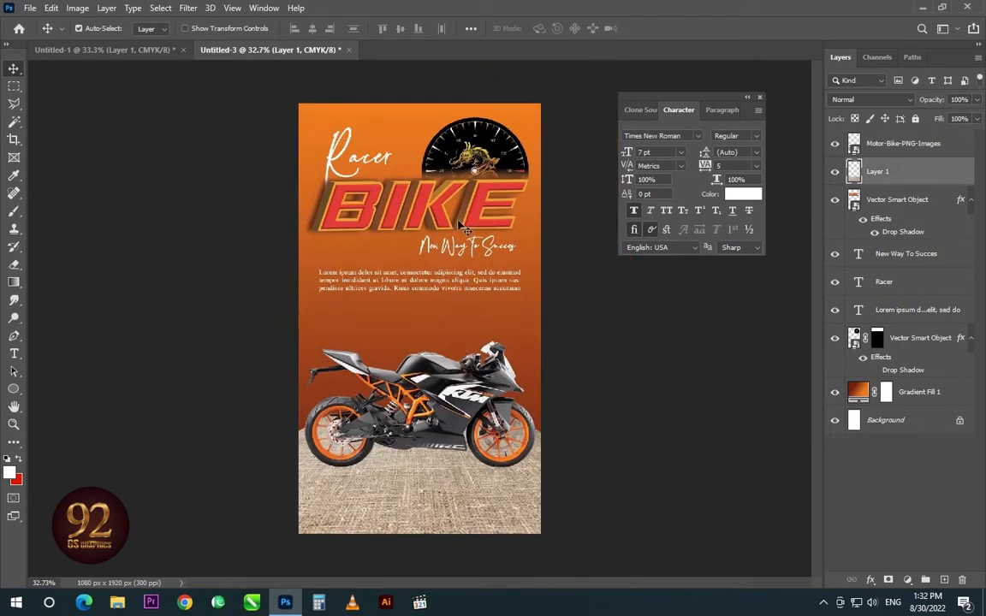
- Shift the BIKE title, tagline, speedometer, Racer text and Lorem ipsum paragraph down slightly together
{"action": "left_click", "coordinate": [420, 228]}
{"action": "left_click", "coordinate": [471, 223], "text": "shift"}
{"action": "left_click", "coordinate": [473, 168], "text": "shift"}
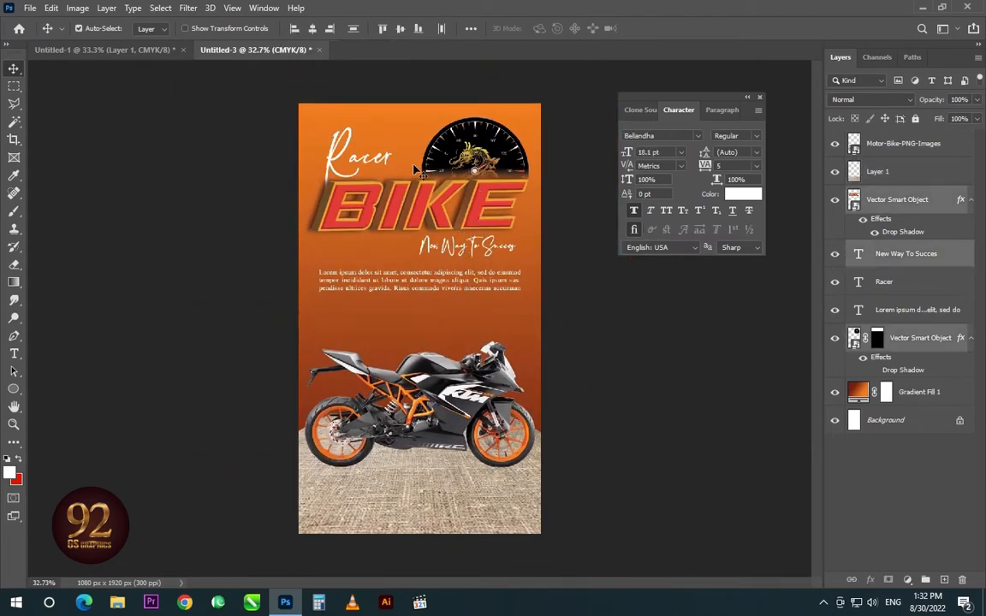
{"action": "left_click", "coordinate": [338, 169], "text": "shift"}
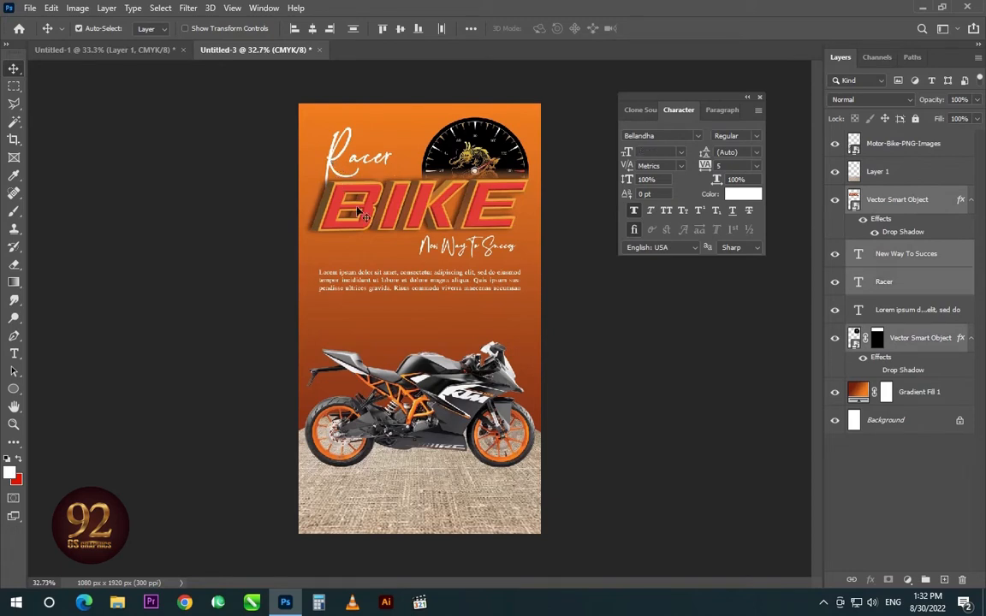
{"action": "left_click_drag", "start_coordinate": [425, 280], "coordinate": [426, 291]}
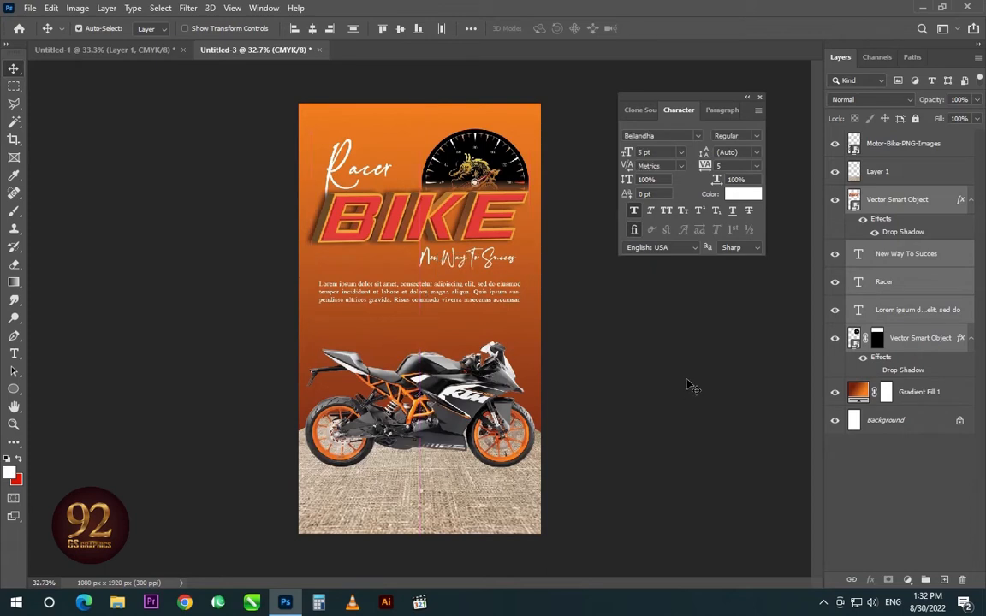
{"action": "left_click", "coordinate": [689, 385]}
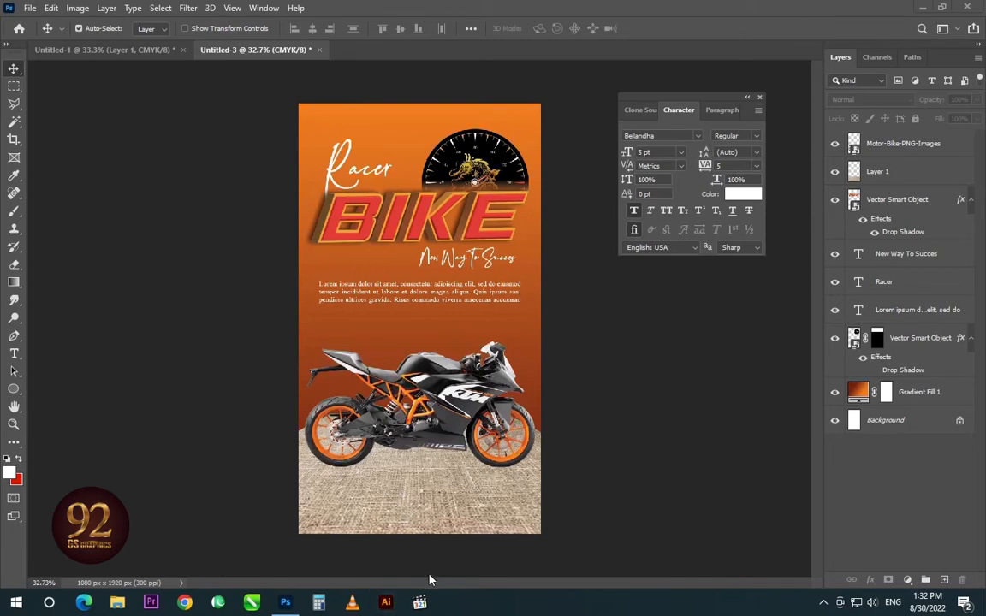
- Switch to Illustrator for the Bike 3D.ai artwork and place it on the Photoshop poster at 14.85% scale beneath Racer
{"action": "left_click", "coordinate": [387, 602]}
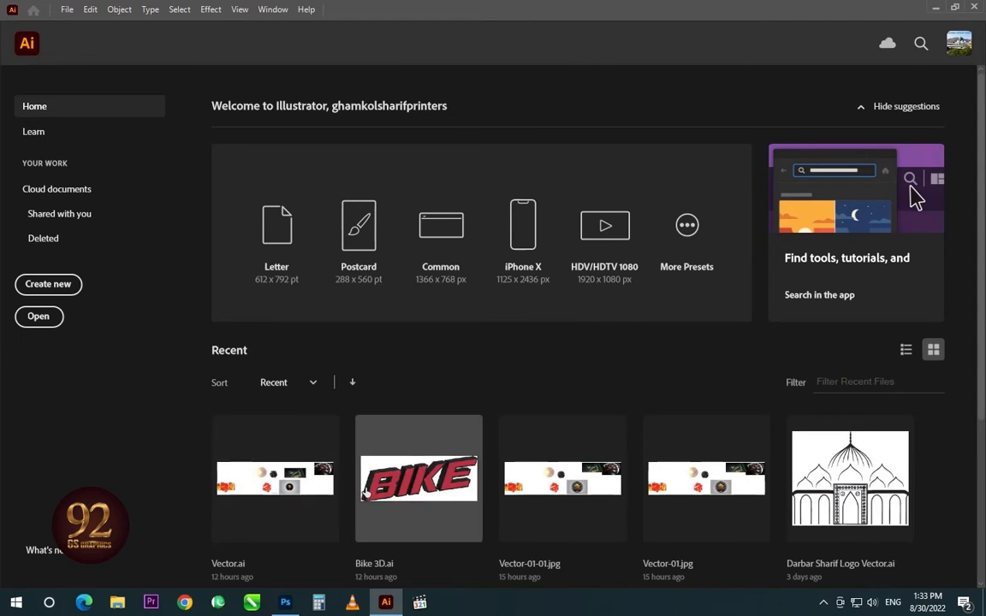
{"action": "left_click", "coordinate": [366, 471]}
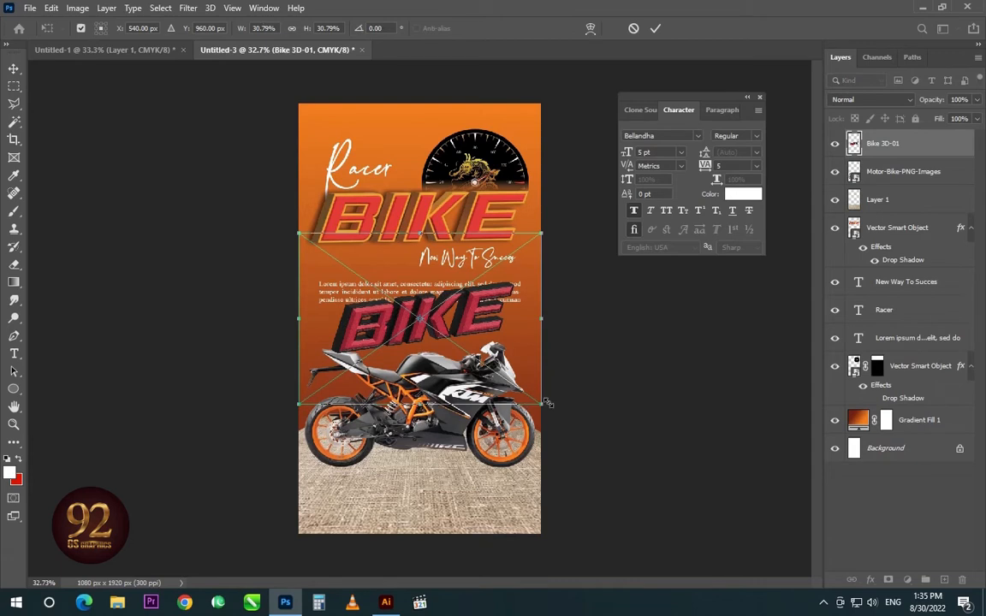
{"action": "left_click_drag", "start_coordinate": [541, 403], "coordinate": [373, 196]}
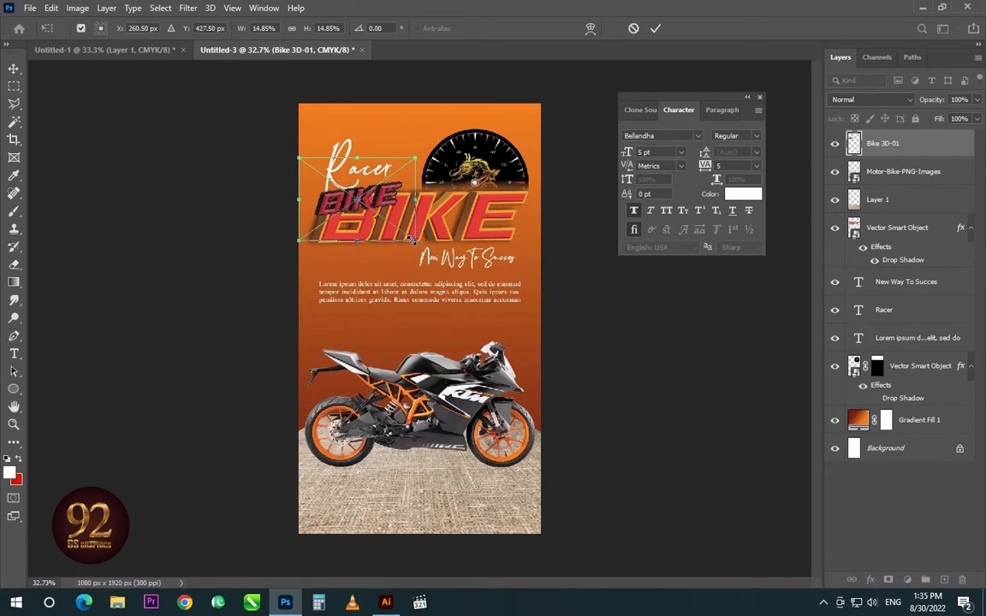
{"action": "key", "text": "Return"}
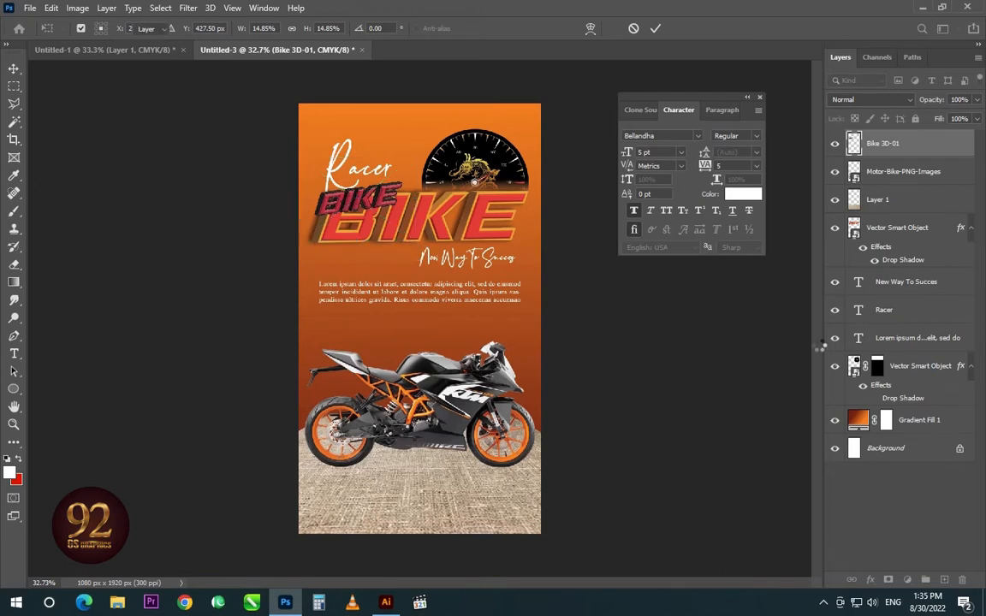
- Hide the flat BIKE title layer and enlarge the 3D BIKE artwork to 45.24%
{"action": "left_click", "coordinate": [835, 229]}
{"action": "left_click", "coordinate": [381, 212]}
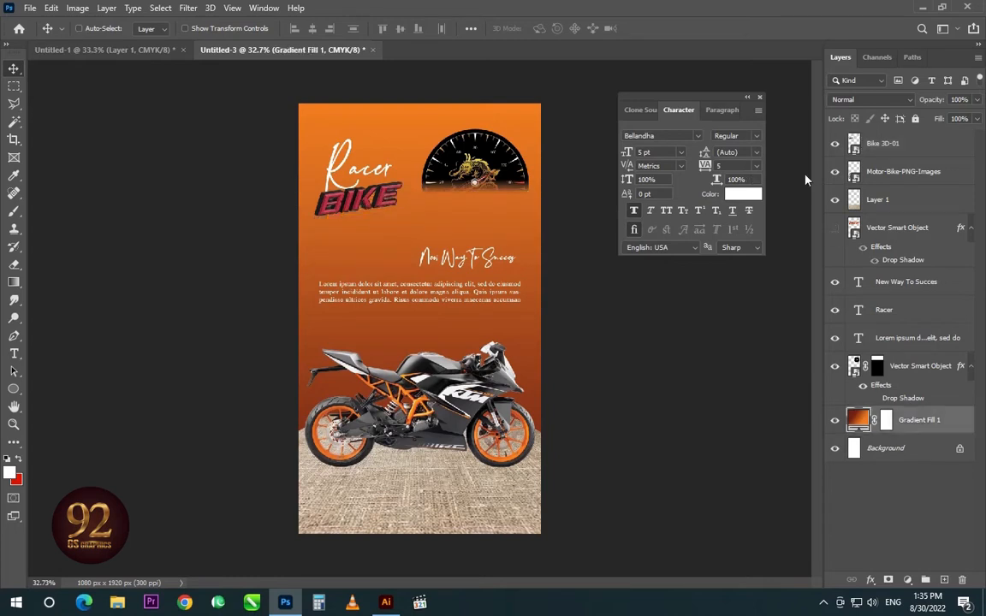
{"action": "left_click", "coordinate": [867, 141]}
{"action": "key", "text": "ctrl+t"}
{"action": "left_click_drag", "start_coordinate": [416, 240], "coordinate": [643, 430]}
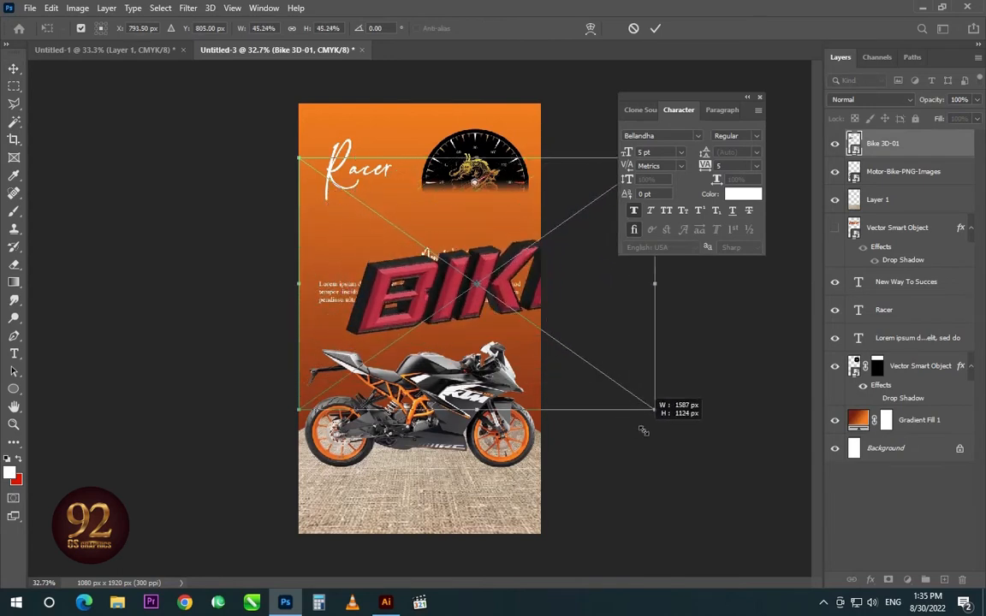
{"action": "left_click_drag", "start_coordinate": [477, 283], "coordinate": [438, 237]}
{"action": "key", "text": "ctrl+z"}
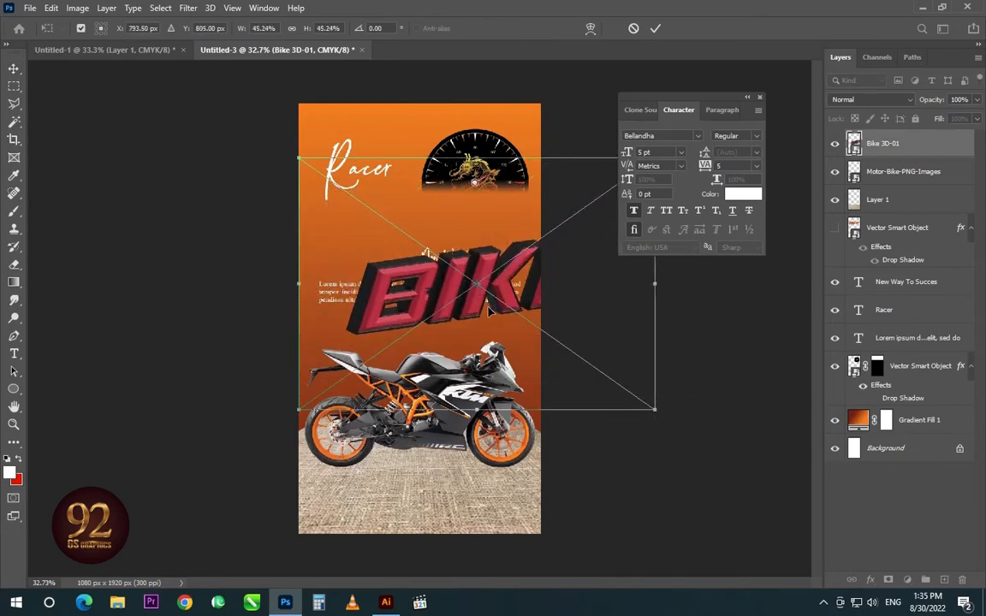
- Move the 3D BIKE artwork up and left to X 533.50 px, Y 625 px, spanning the poster beneath Racer
{"action": "key", "text": "shift+Left"}
{"action": "key", "text": "shift+Up"}
{"action": "key", "text": "shift+Up"}
{"action": "key", "text": "shift+Up"}
{"action": "key", "text": "shift+Up"}
{"action": "key", "text": "shift+Up"}
{"action": "key", "text": "shift+Up"}
{"action": "key", "text": "shift+Up"}
{"action": "key", "text": "shift+Up"}
{"action": "key", "text": "shift+Up"}
{"action": "key", "text": "shift+Up"}
{"action": "key", "text": "shift+Up"}
{"action": "key", "text": "shift+Up"}
{"action": "key", "text": "shift+Up"}
{"action": "key", "text": "shift+Up"}
{"action": "key", "text": "shift+Up"}
{"action": "key", "text": "shift+Up"}
{"action": "key", "text": "shift+Up"}
{"action": "key", "text": "shift+Up"}
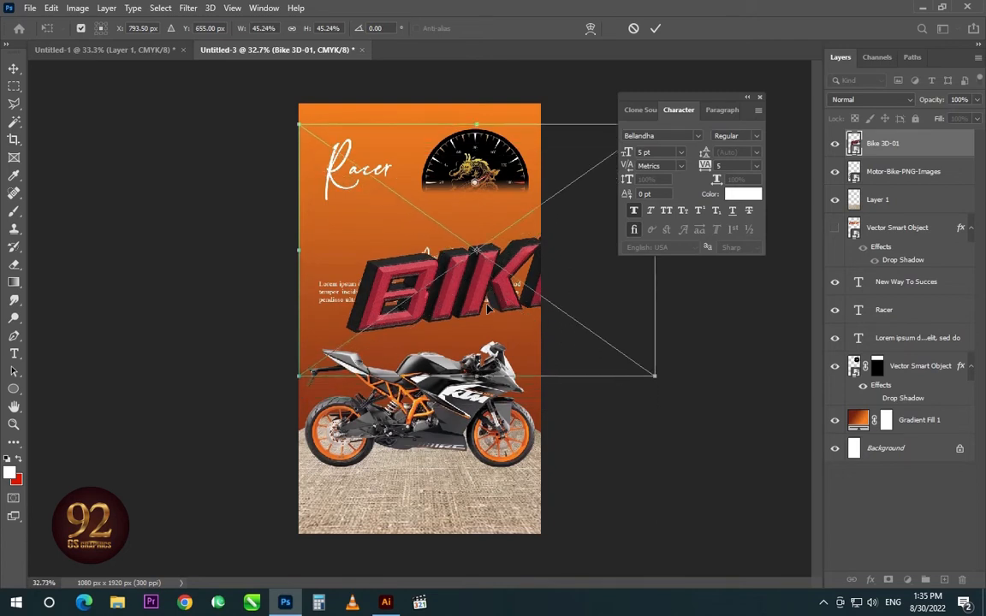
{"action": "key", "text": "shift+Left"}
{"action": "key", "text": "shift+Left"}
{"action": "key", "text": "shift+Left"}
{"action": "key", "text": "shift+Left"}
{"action": "key", "text": "shift+Left"}
{"action": "key", "text": "shift+Left"}
{"action": "key", "text": "shift+Left"}
{"action": "key", "text": "shift+Left"}
{"action": "key", "text": "shift+Left"}
{"action": "key", "text": "shift+Left"}
{"action": "key", "text": "shift+Left"}
{"action": "key", "text": "shift+Left"}
{"action": "key", "text": "shift+Left"}
{"action": "key", "text": "shift+Left"}
{"action": "key", "text": "shift+Left"}
{"action": "key", "text": "shift+Left"}
{"action": "key", "text": "shift+Left"}
{"action": "key", "text": "shift+Left"}
{"action": "key", "text": "shift+Left"}
{"action": "key", "text": "shift+Left"}
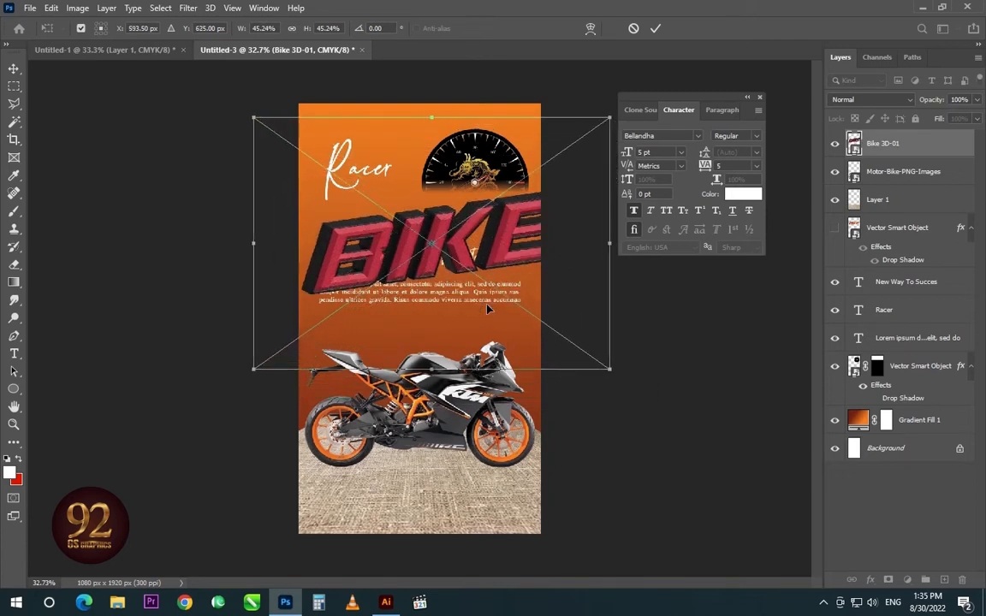
{"action": "key", "text": "shift+Left"}
{"action": "key", "text": "shift+Left"}
{"action": "key", "text": "shift+Left"}
{"action": "key", "text": "shift+Left"}
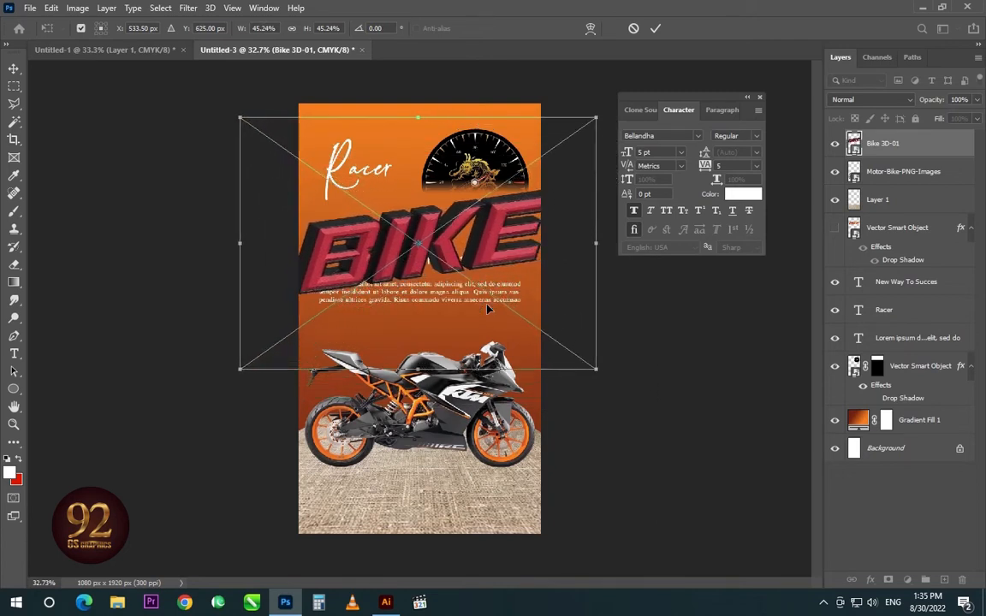
- Scale the 3D BIKE artwork to 37.51% and move it up to X 509 px, Y 484 px, between Racer and the tagline
{"action": "left_click_drag", "start_coordinate": [596, 370], "coordinate": [571, 352]}
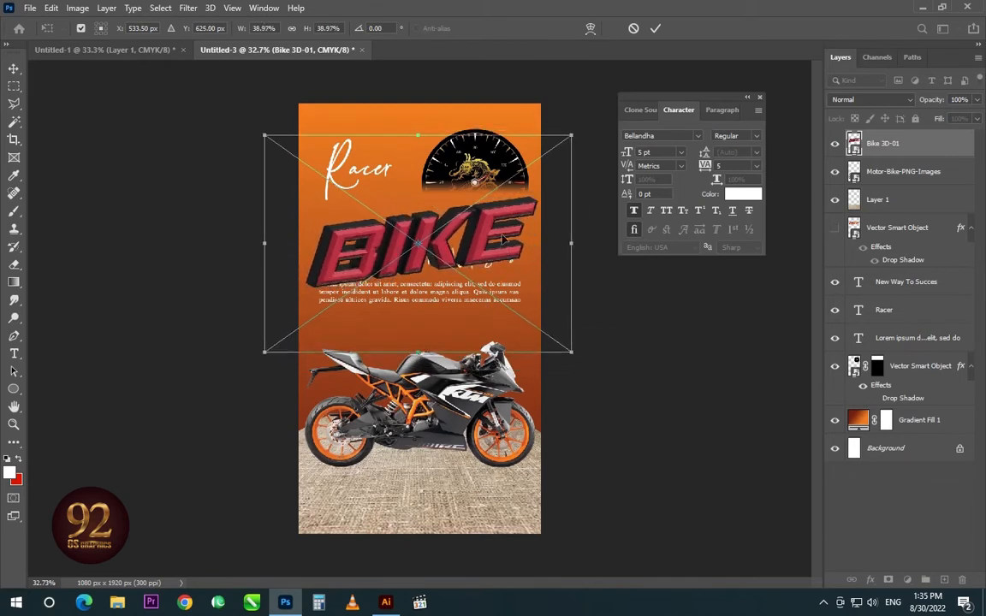
{"action": "left_click_drag", "start_coordinate": [503, 239], "coordinate": [497, 212]}
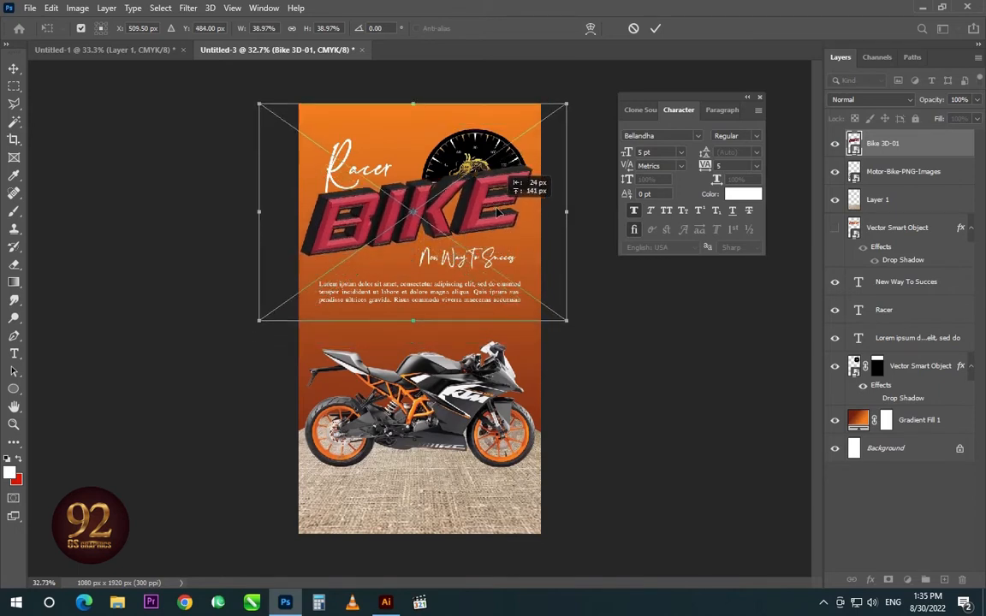
{"action": "left_click_drag", "start_coordinate": [567, 320], "coordinate": [560, 318]}
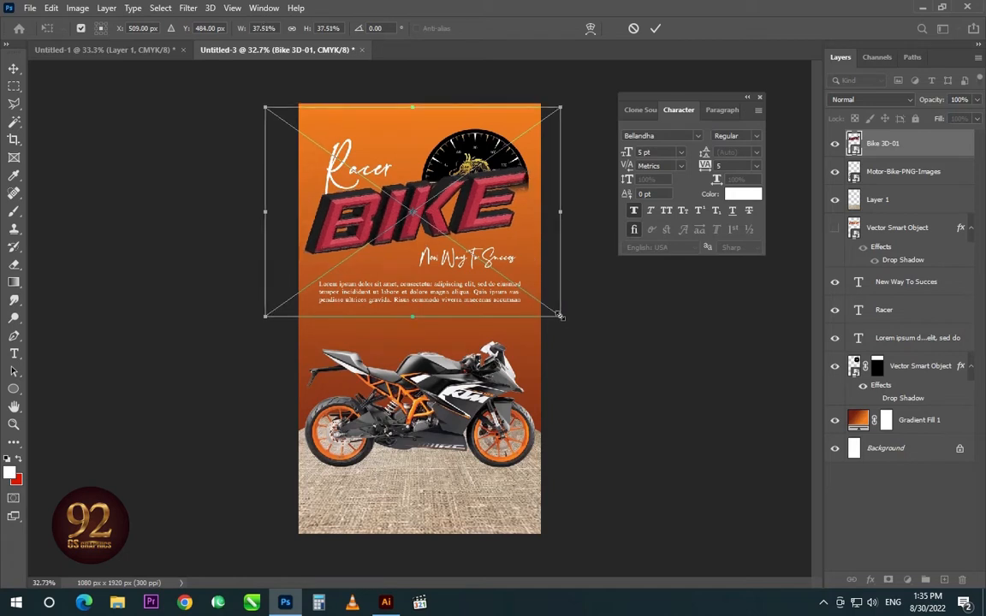
{"action": "key", "text": "Return"}
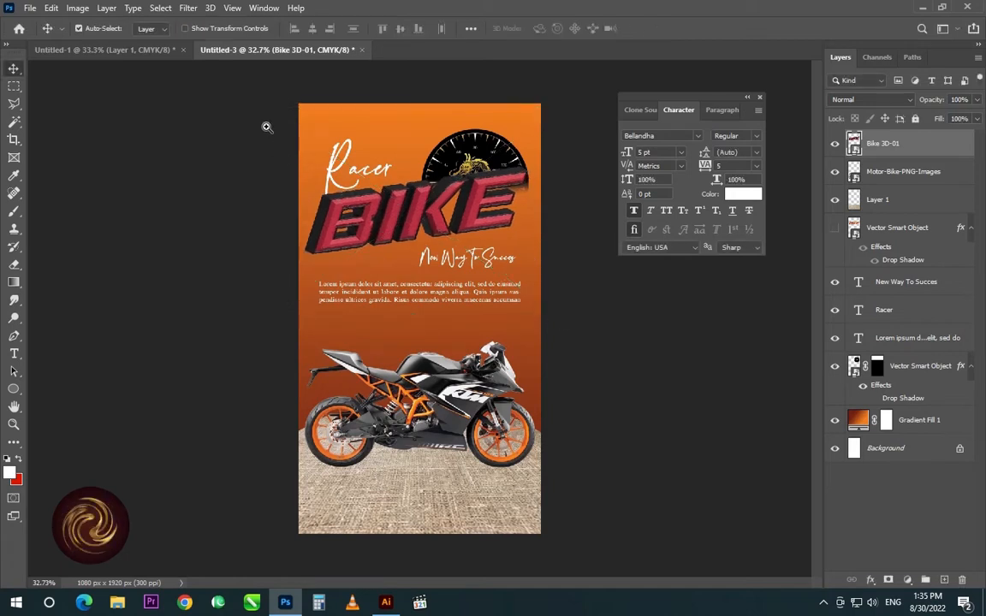
- Rotate the "New Way To Succes" tagline to -6.65° and move it up beneath the slanted 3D BIKE lettering
{"action": "left_click_drag", "start_coordinate": [268, 128], "coordinate": [526, 379]}
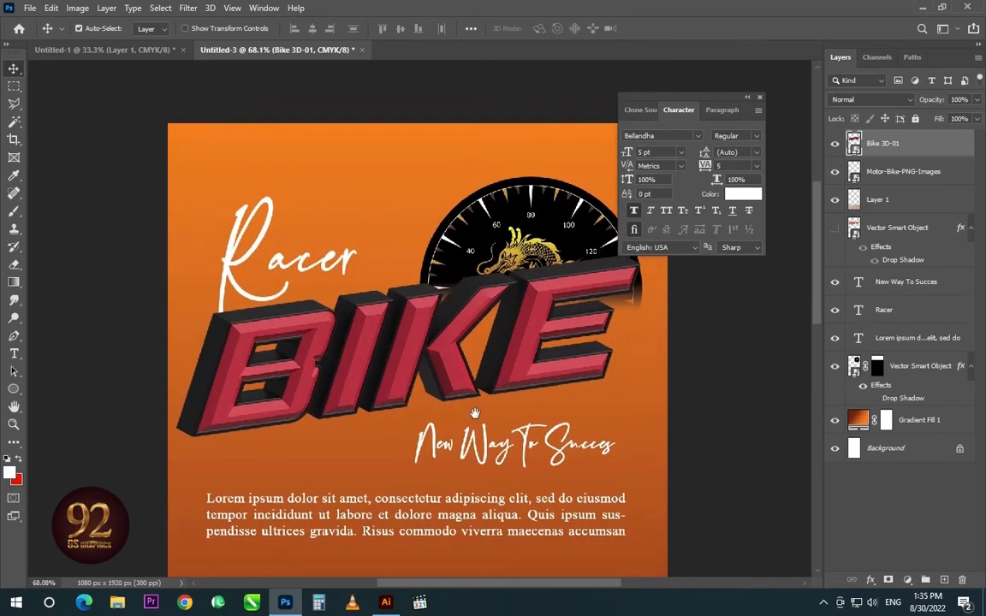
{"action": "left_click", "coordinate": [543, 434]}
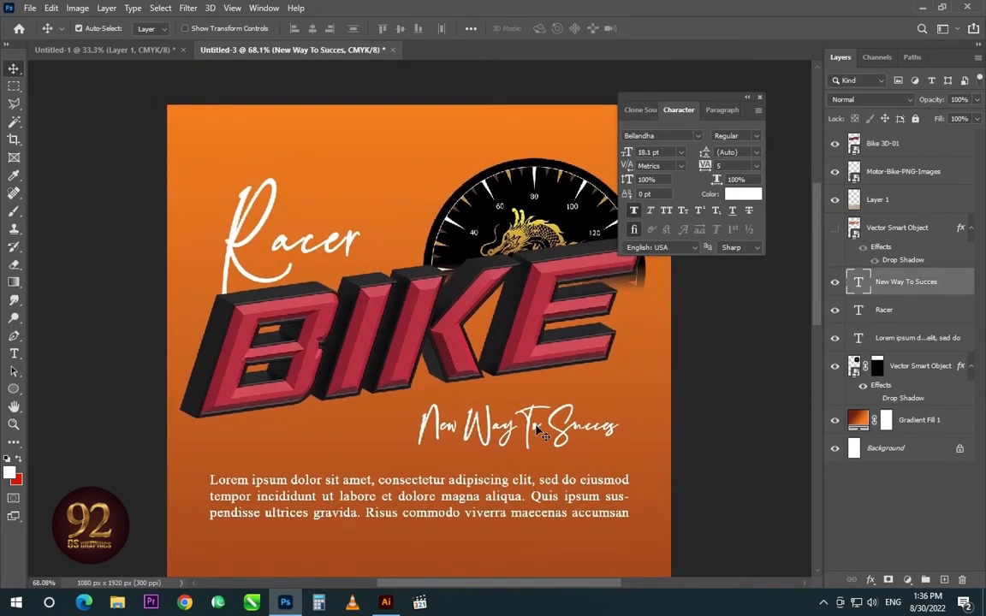
{"action": "key", "text": "ctrl+t"}
{"action": "left_click_drag", "start_coordinate": [630, 393], "coordinate": [621, 370]}
{"action": "left_click_drag", "start_coordinate": [577, 419], "coordinate": [582, 398]}
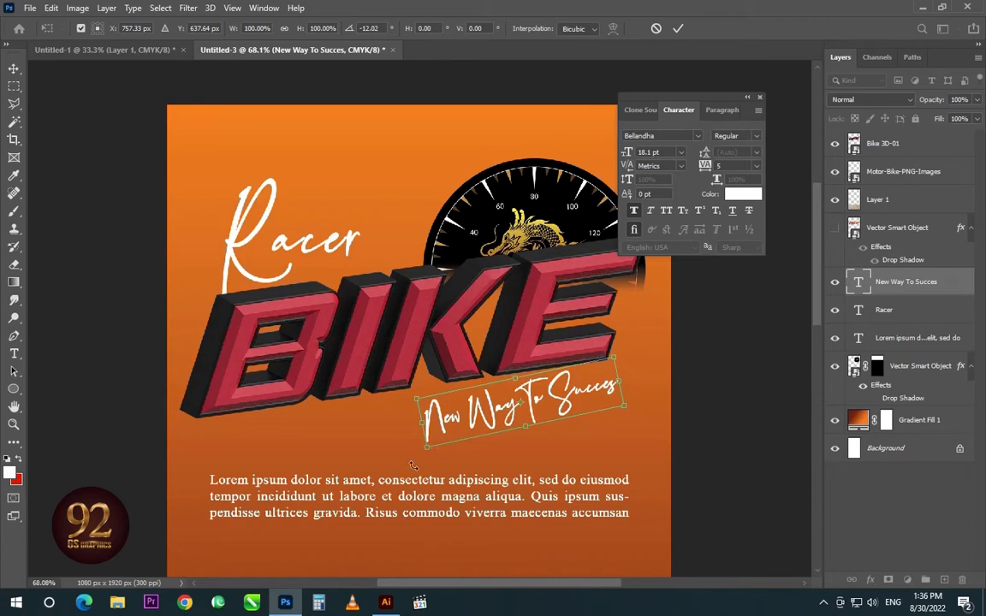
{"action": "mouse_move", "coordinate": [413, 464]}
{"action": "left_mouse_down"}
{"action": "mouse_move", "coordinate": [404, 445]}
{"action": "mouse_move", "coordinate": [405, 458]}
{"action": "left_mouse_up"}
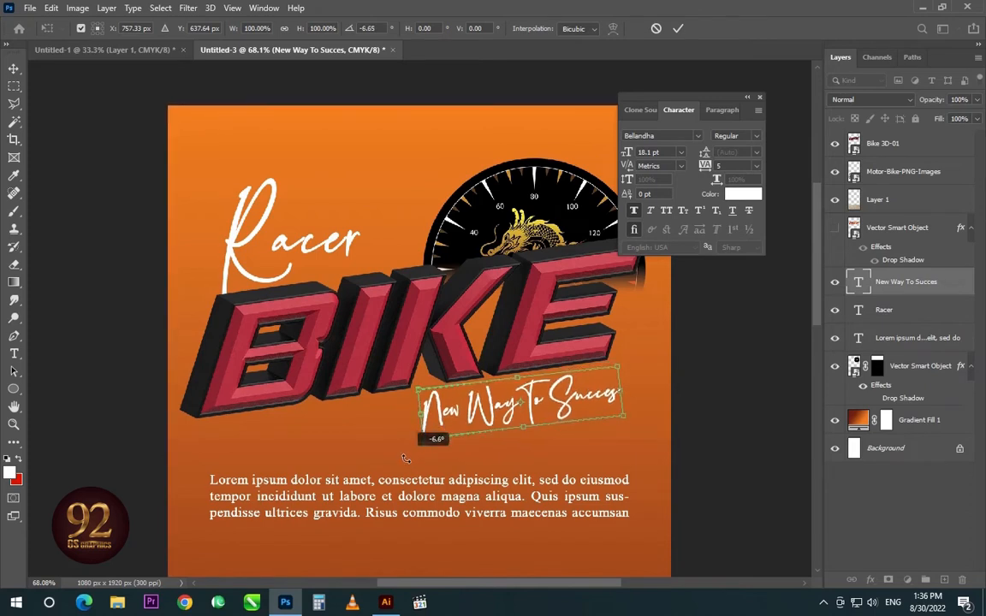
{"action": "key", "text": "Return"}
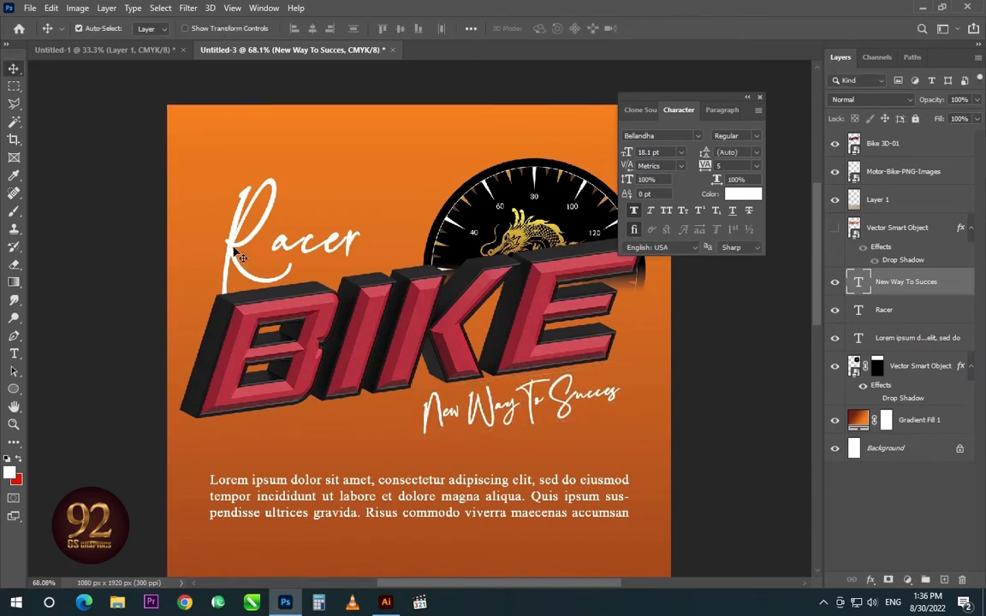
- Bring the Racer text to the front, above the 3D BIKE artwork
{"action": "double_click", "coordinate": [233, 244]}
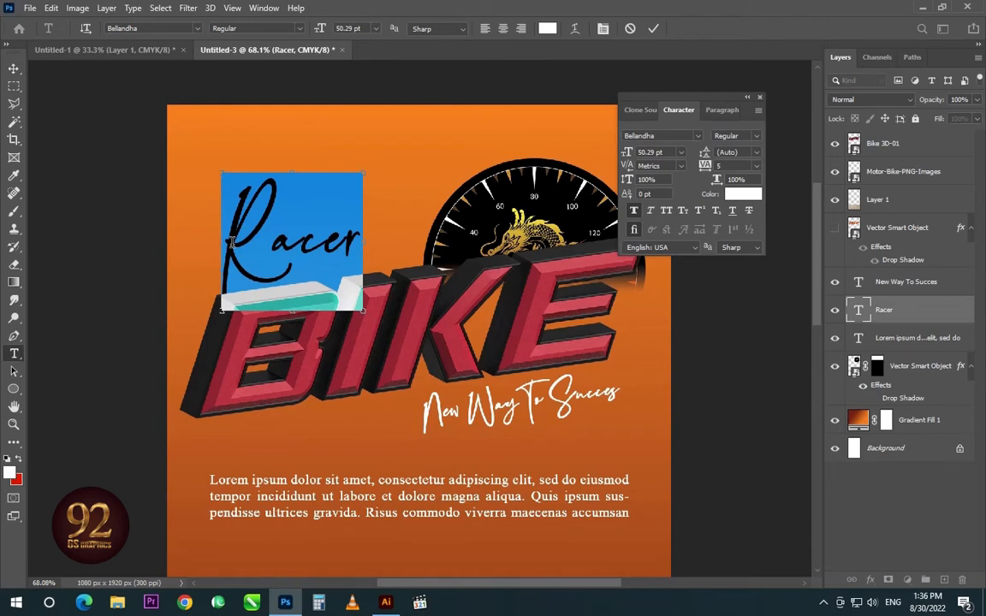
{"action": "key", "text": "ctrl+Return"}
{"action": "key", "text": "ctrl+shift+bracketright"}
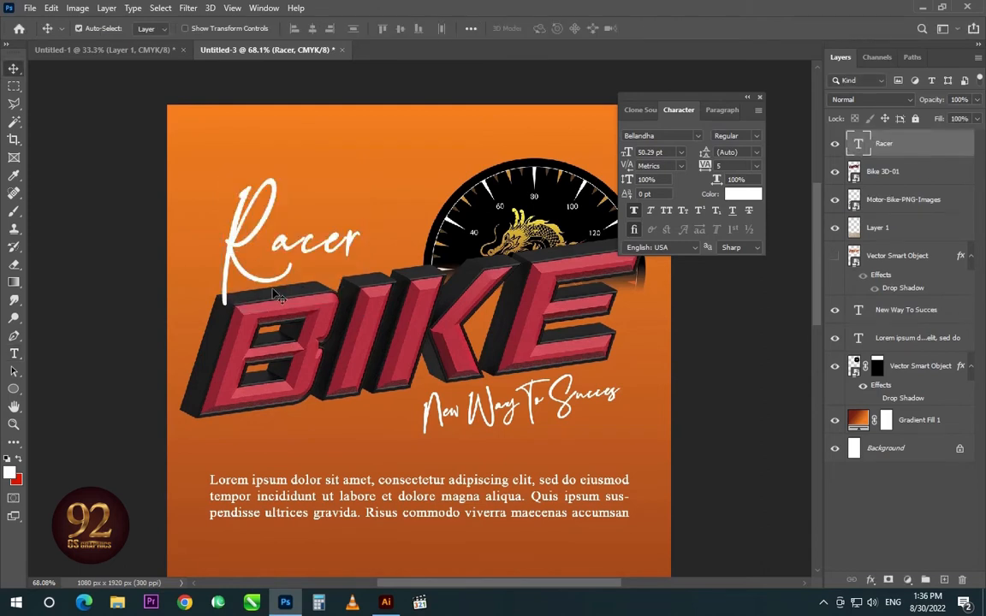
- Nudge the Racer text left and slightly down so its R overlaps the upper-left edge of the 3D B
{"action": "key", "text": "Up"}
{"action": "key", "text": "Up"}
{"action": "key", "text": "Up"}
{"action": "key", "text": "Up"}
{"action": "key", "text": "Up"}
{"action": "key", "text": "Up"}
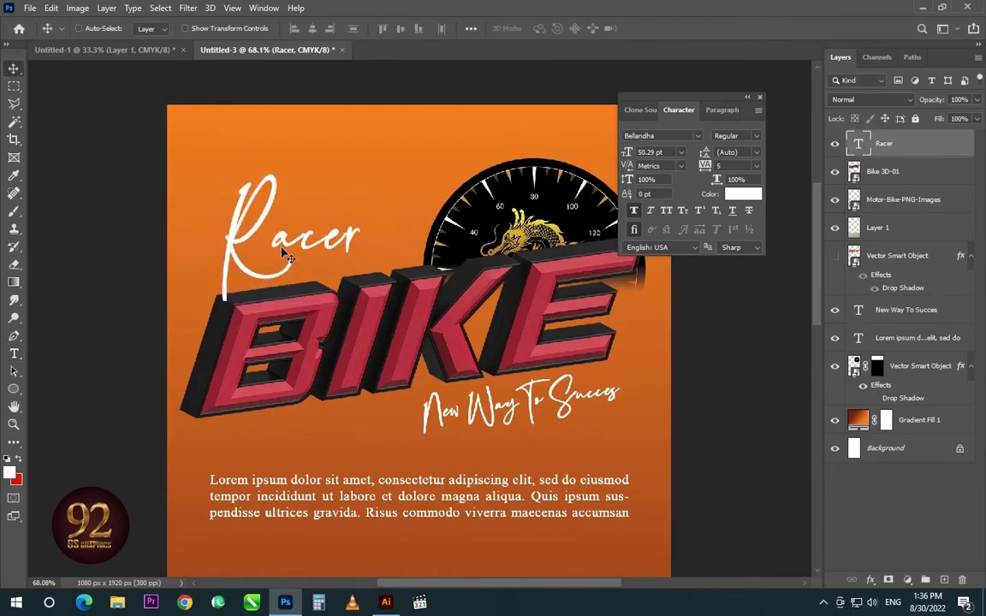
{"action": "key", "text": "Left"}
{"action": "key", "text": "Left"}
{"action": "key", "text": "Left"}
{"action": "key", "text": "Left"}
{"action": "key", "text": "Left"}
{"action": "key", "text": "Left"}
{"action": "key", "text": "Left"}
{"action": "key", "text": "Left"}
{"action": "key", "text": "Left"}
{"action": "key", "text": "Left"}
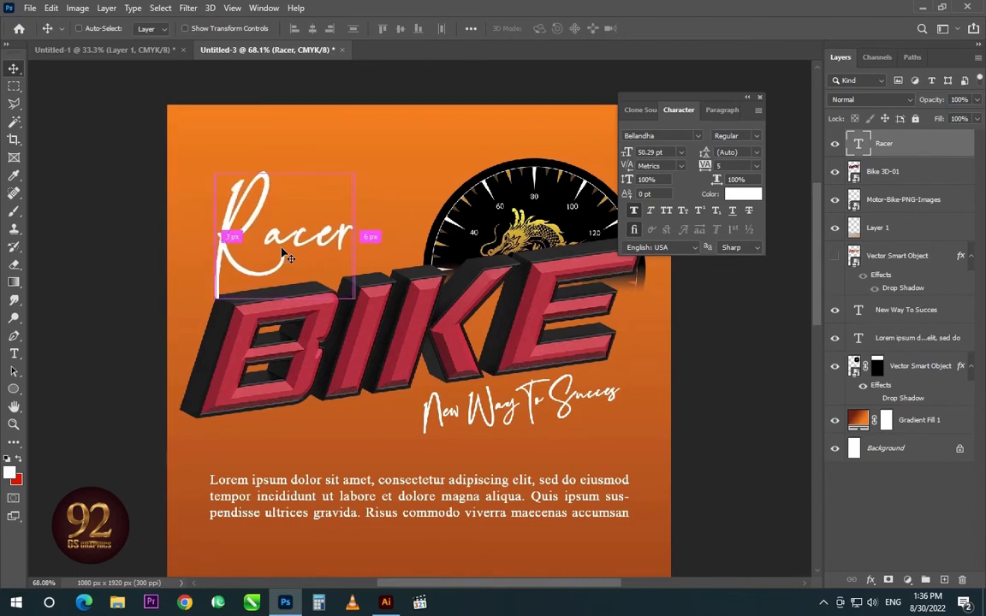
{"action": "key", "text": "Left"}
{"action": "key", "text": "Left"}
{"action": "key", "text": "Left"}
{"action": "key", "text": "Left"}
{"action": "key", "text": "Left"}
{"action": "key", "text": "Left"}
{"action": "key", "text": "Left"}
{"action": "key", "text": "Left"}
{"action": "key", "text": "Left"}
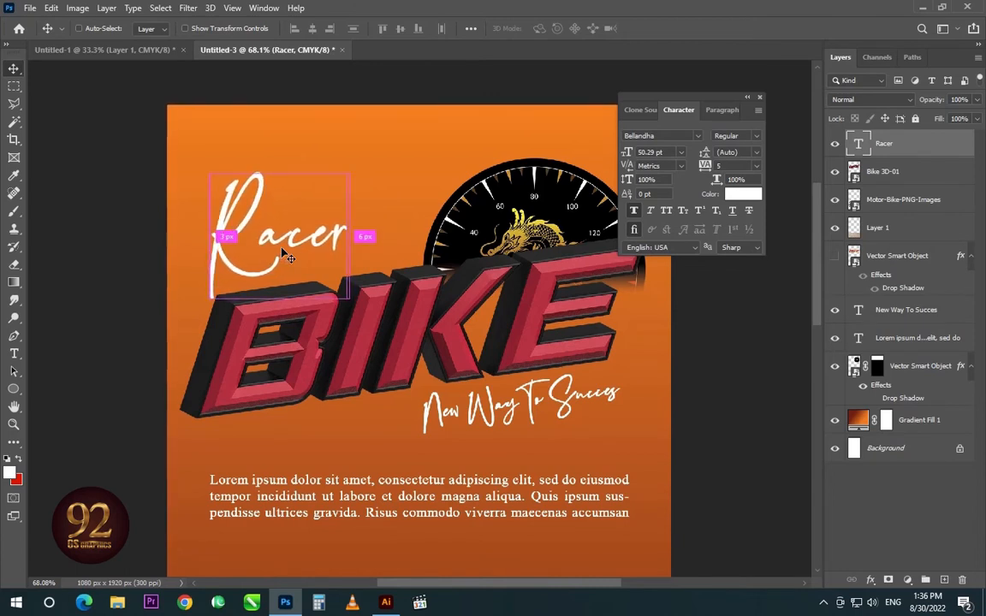
{"action": "key", "text": "Down"}
{"action": "key", "text": "Down"}
{"action": "key", "text": "Down"}
{"action": "key", "text": "Down"}
{"action": "key", "text": "Down"}
{"action": "key", "text": "Down"}
{"action": "key", "text": "Down"}
{"action": "key", "text": "Down"}
{"action": "key", "text": "Down"}
{"action": "key", "text": "Down"}
{"action": "key", "text": "Down"}
{"action": "key", "text": "Down"}
{"action": "key", "text": "Down"}
{"action": "key", "text": "Down"}
{"action": "key", "text": "Down"}
{"action": "key", "text": "Down"}
{"action": "key", "text": "Down"}
{"action": "key", "text": "Down"}
{"action": "key", "text": "Down"}
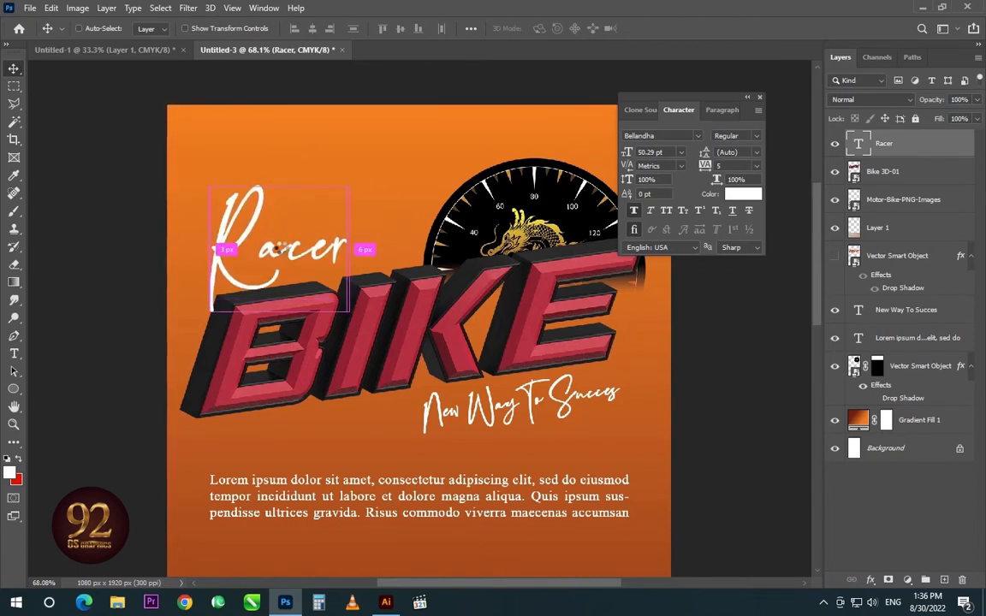
{"action": "key", "text": "Left"}
{"action": "key", "text": "Left"}
{"action": "key", "text": "Left"}
{"action": "key", "text": "Left"}
{"action": "key", "text": "Left"}
{"action": "key", "text": "Left"}
{"action": "key", "text": "Left"}
{"action": "key", "text": "Left"}
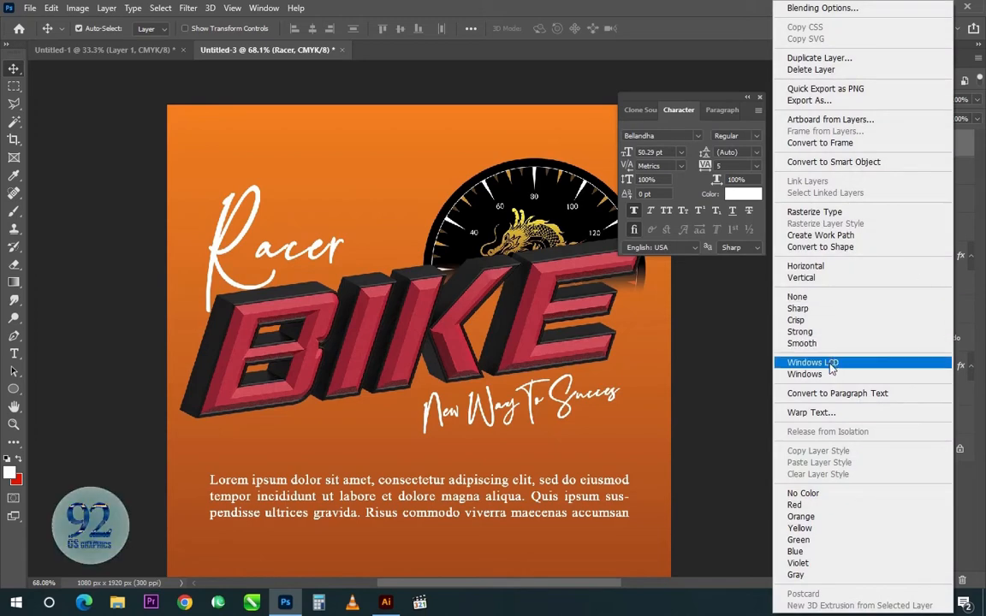
- Add a black Multiply drop shadow to the Racer text with 63% opacity, 5 px distance and 7 px size
{"action": "left_click", "coordinate": [964, 152]}
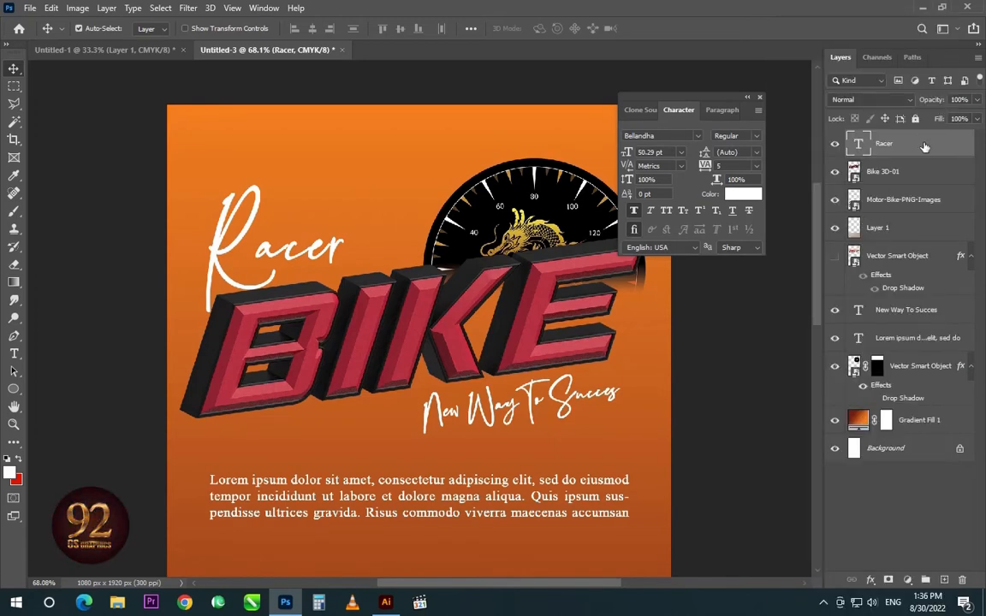
{"action": "double_click", "coordinate": [925, 147]}
{"action": "left_click", "coordinate": [484, 479]}
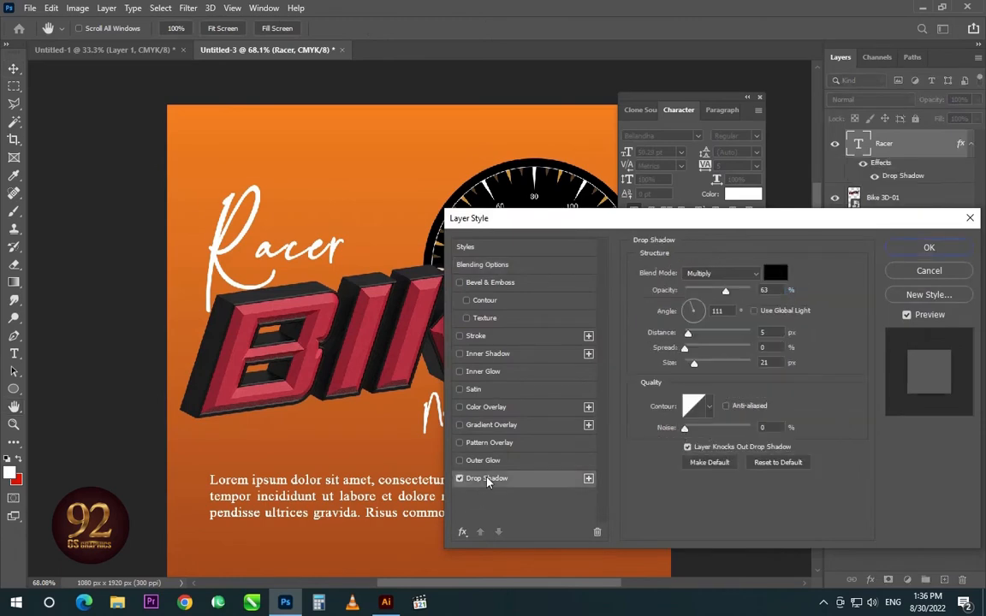
{"action": "left_click", "coordinate": [776, 272]}
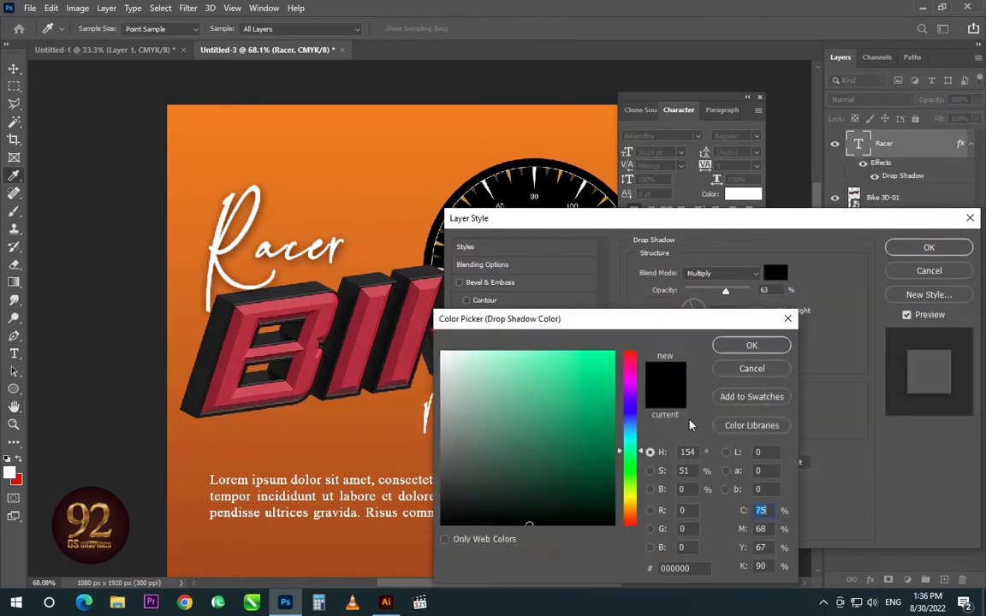
{"action": "left_click", "coordinate": [753, 344]}
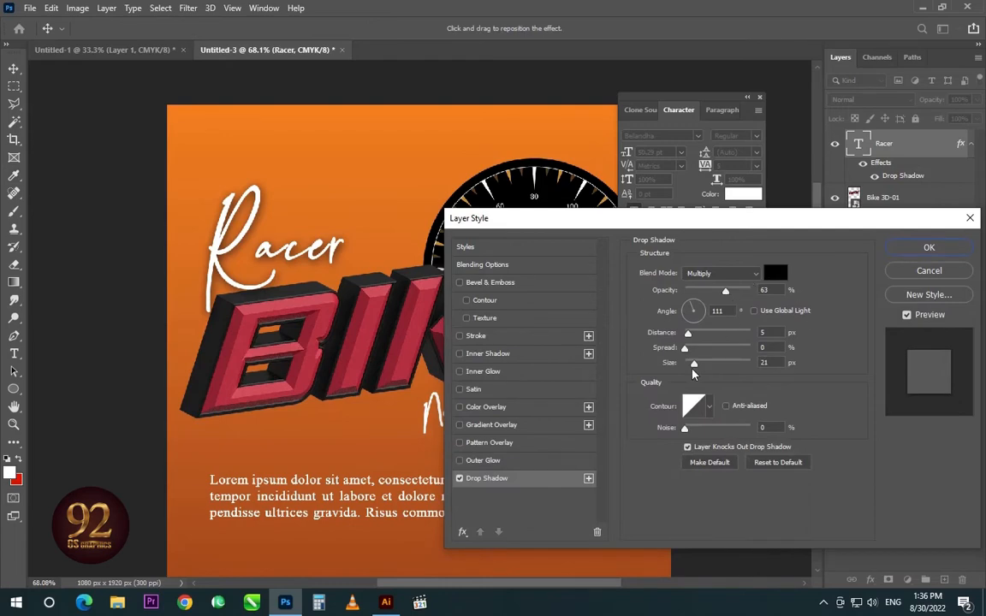
{"action": "left_click_drag", "start_coordinate": [694, 363], "coordinate": [688, 364]}
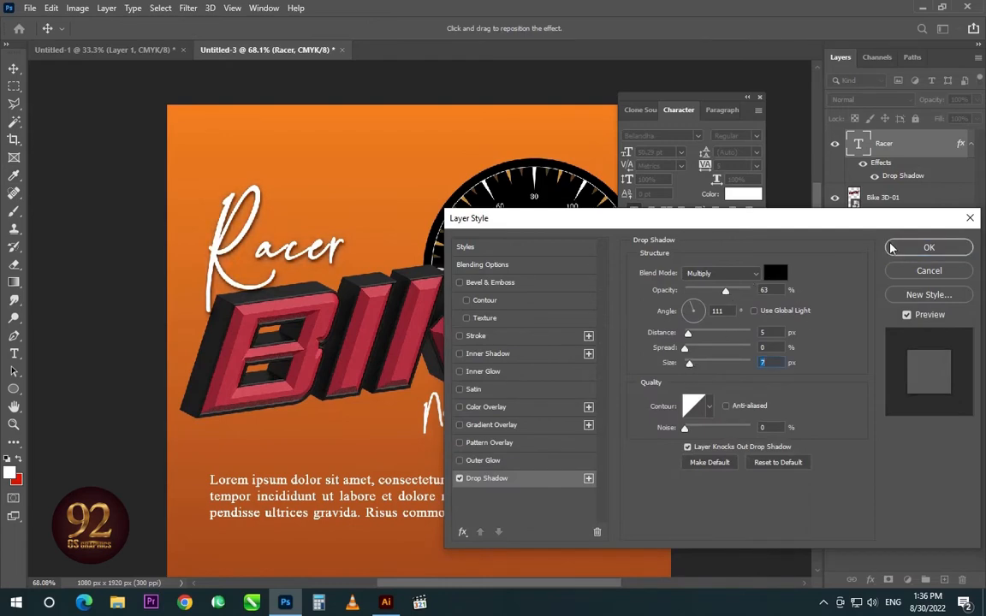
{"action": "left_click", "coordinate": [929, 247]}
- Copy the Racer text's layer style and paste it onto the 3D BIKE artwork and the "New Way To Succes" tagline
{"action": "right_click", "coordinate": [926, 151]}
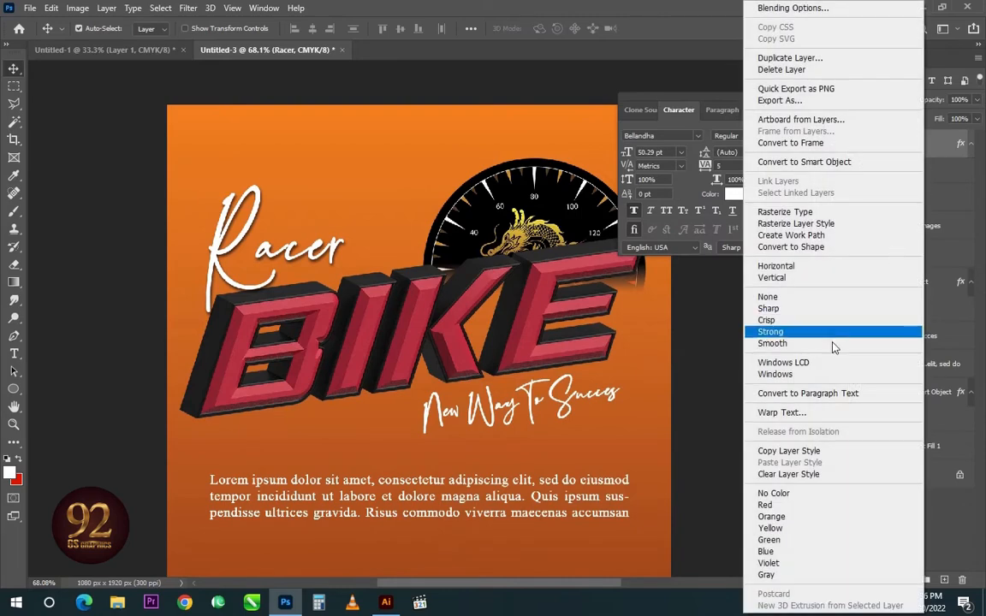
{"action": "left_click", "coordinate": [792, 451]}
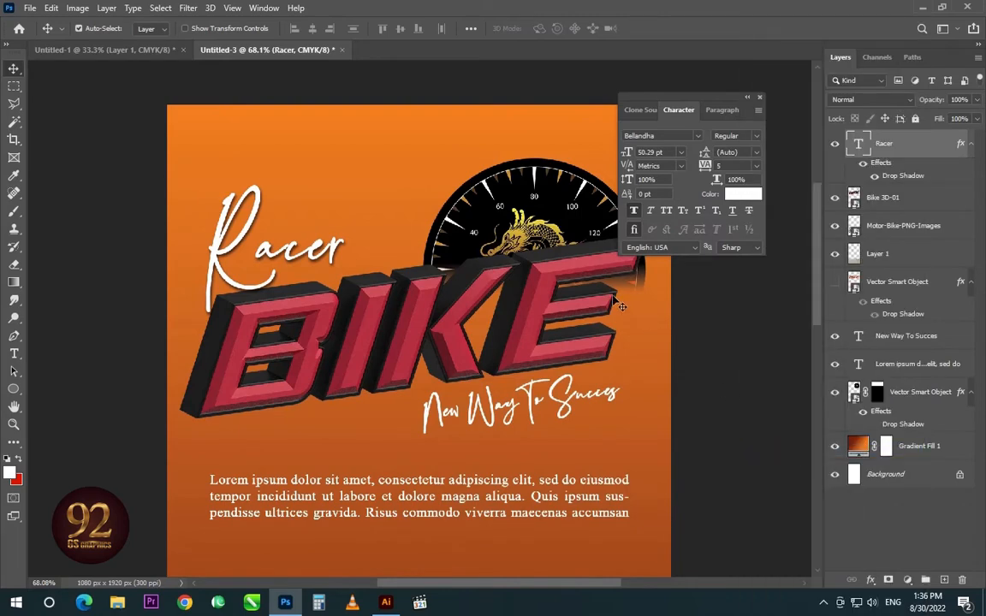
{"action": "left_click", "coordinate": [898, 197]}
{"action": "right_click", "coordinate": [935, 198]}
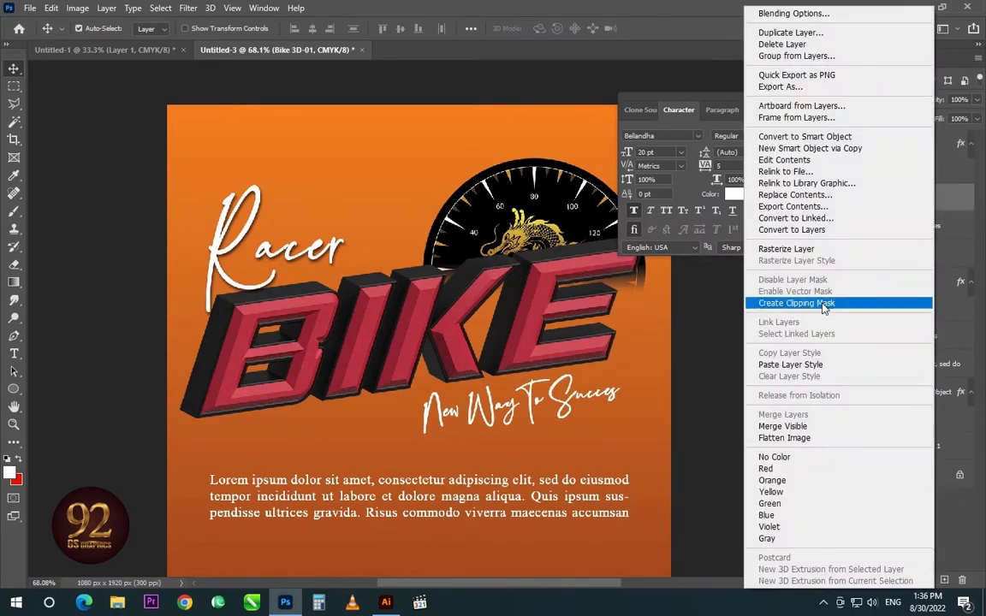
{"action": "left_click", "coordinate": [826, 364]}
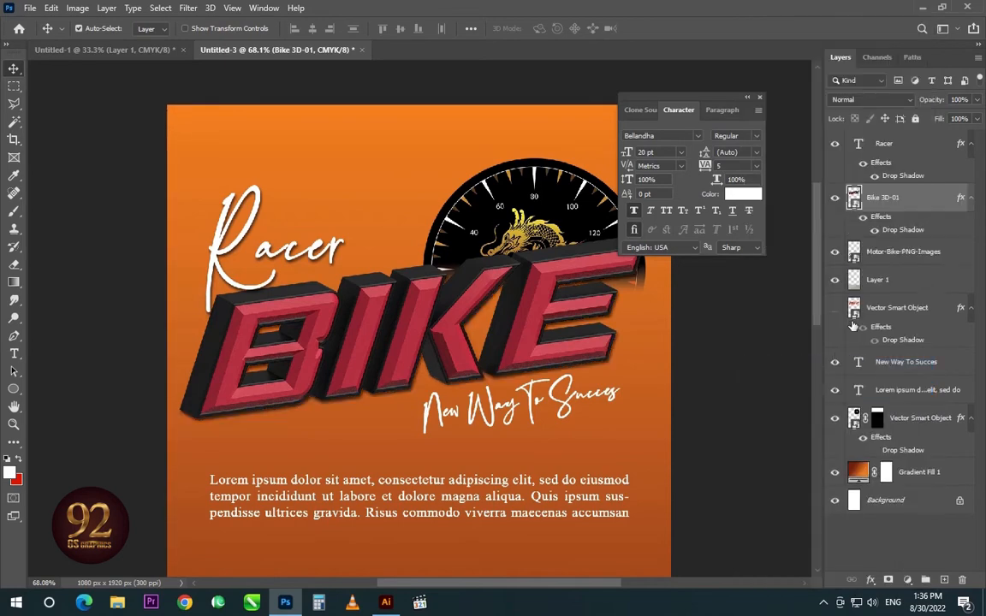
{"action": "left_click", "coordinate": [859, 355]}
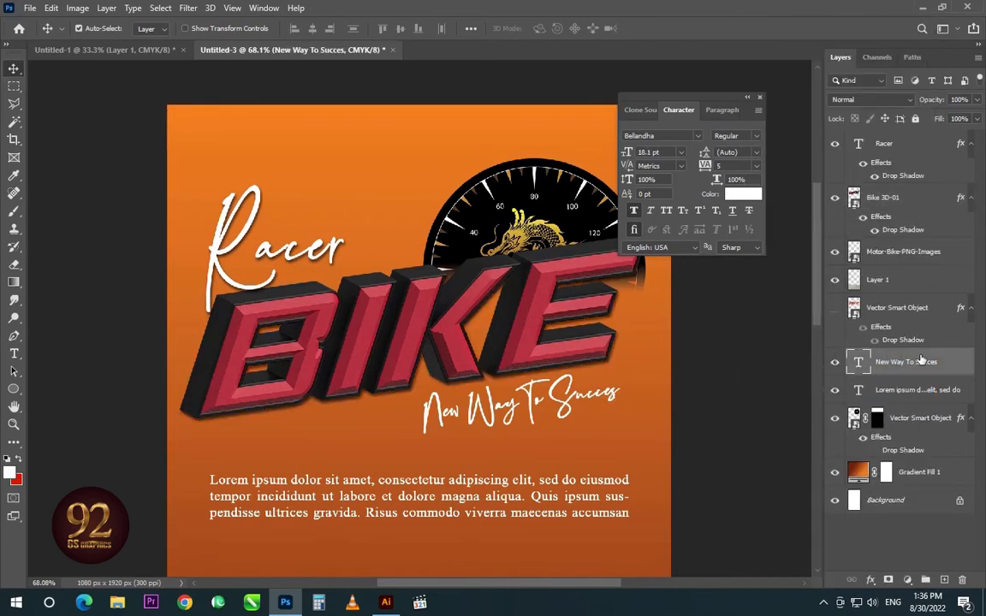
{"action": "right_click", "coordinate": [829, 320]}
{"action": "left_click", "coordinate": [761, 466]}
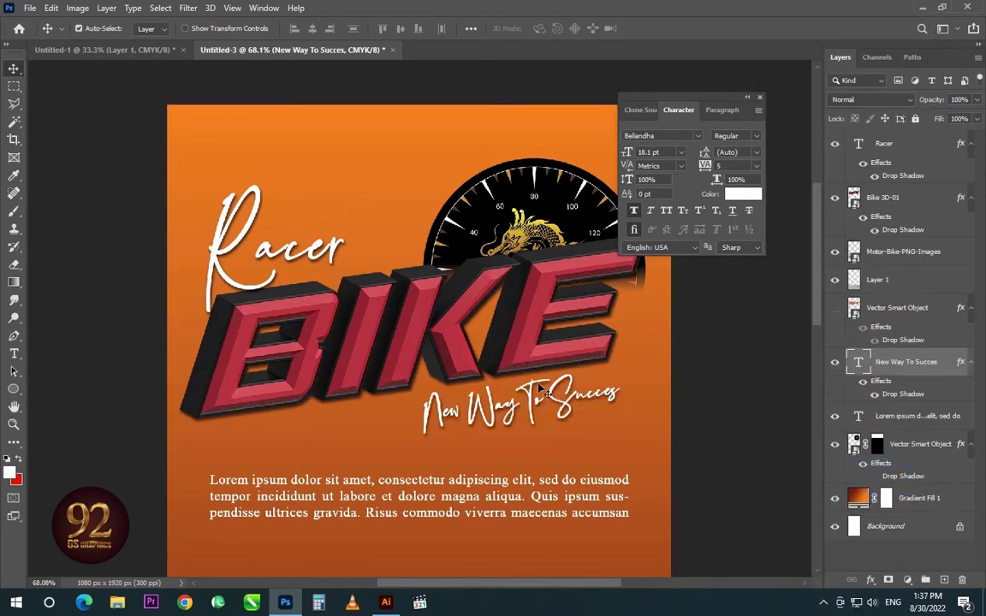
- Close the Character panel and move the speedometer, Racer text, 3D BIKE artwork and tagline together up toward the poster's upper edge
{"action": "left_click", "coordinate": [474, 277]}
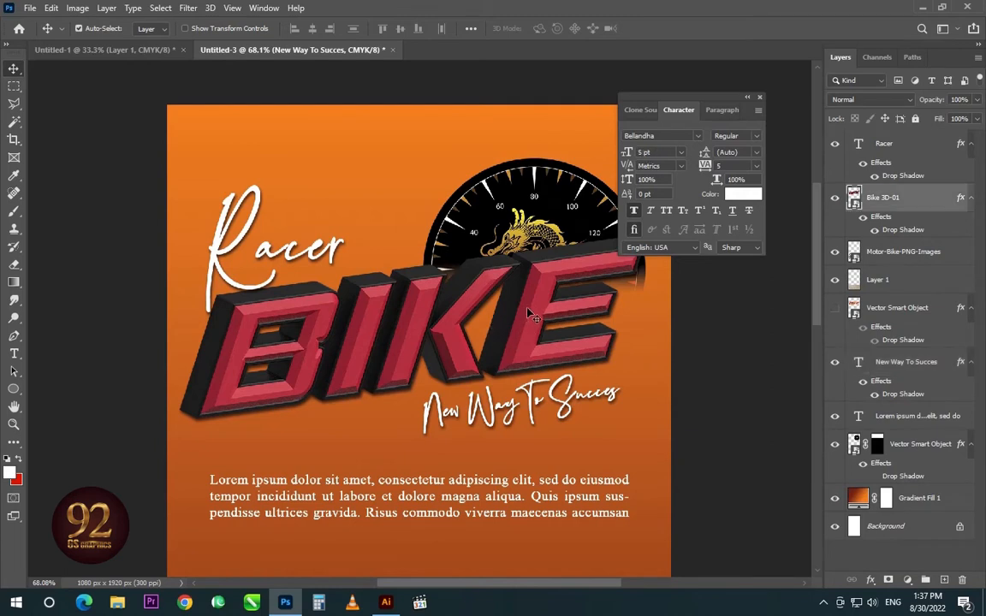
{"action": "left_click", "coordinate": [760, 97]}
{"action": "left_click", "coordinate": [255, 235]}
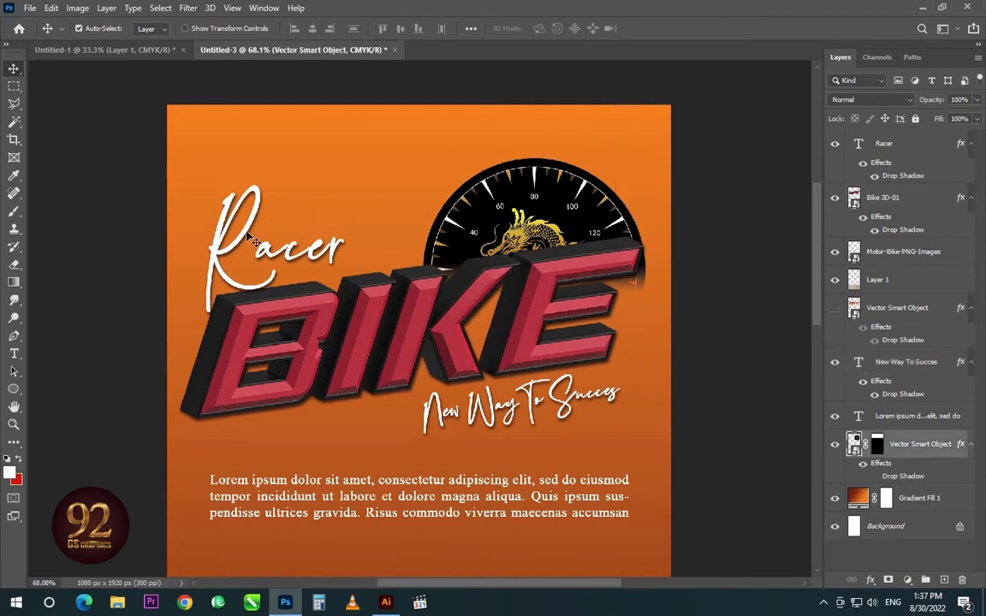
{"action": "left_click", "coordinate": [227, 214]}
{"action": "left_click", "coordinate": [272, 298], "text": "shift"}
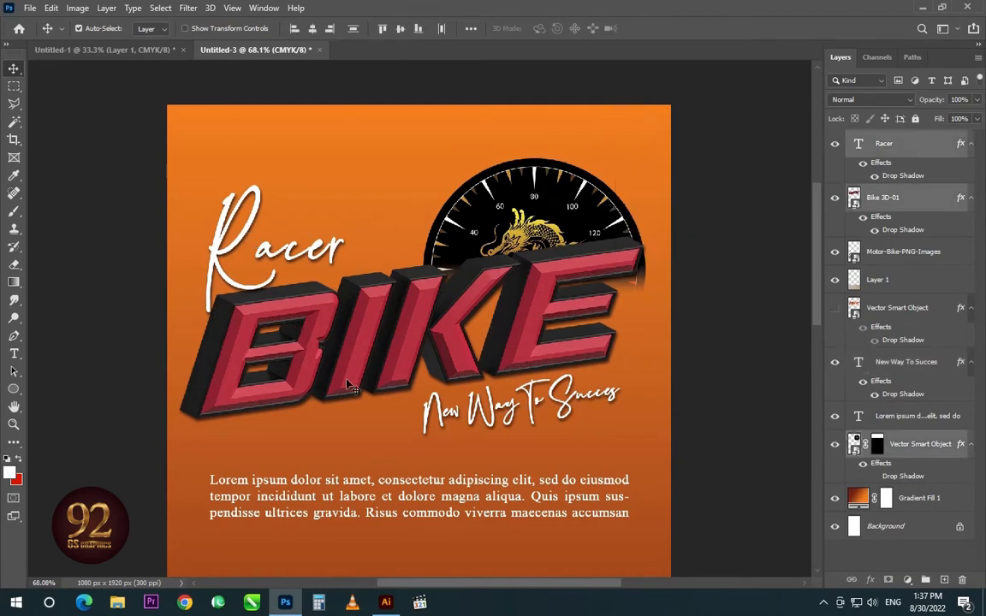
{"action": "left_click", "coordinate": [446, 432], "text": "shift"}
{"action": "left_click_drag", "start_coordinate": [445, 433], "coordinate": [445, 399]}
- Move the Lorem ipsum paragraph up to sit just beneath the "New Way To Succes" tagline
{"action": "key", "text": "ctrl+0"}
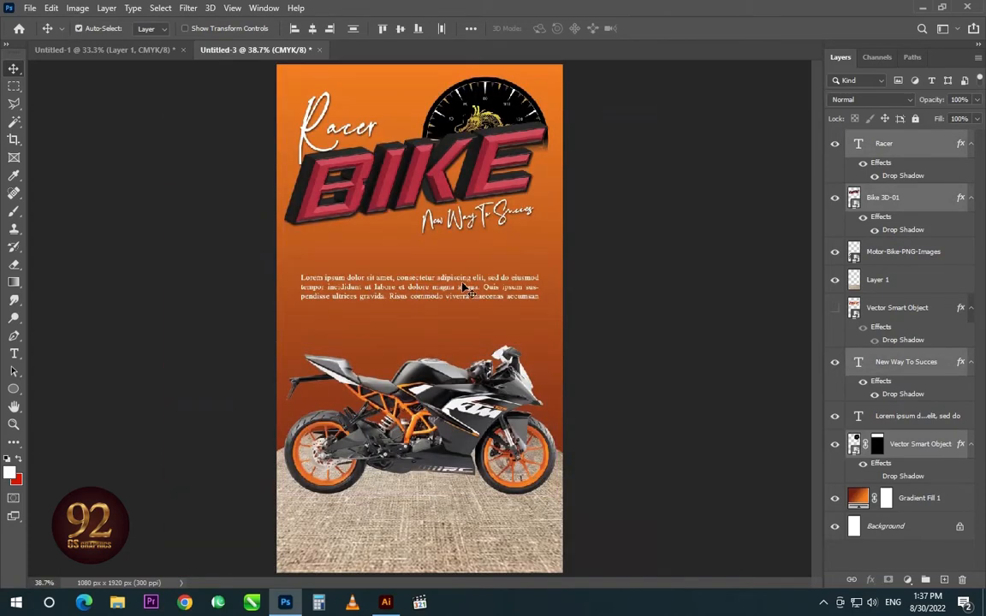
{"action": "left_click_drag", "start_coordinate": [469, 292], "coordinate": [470, 262]}
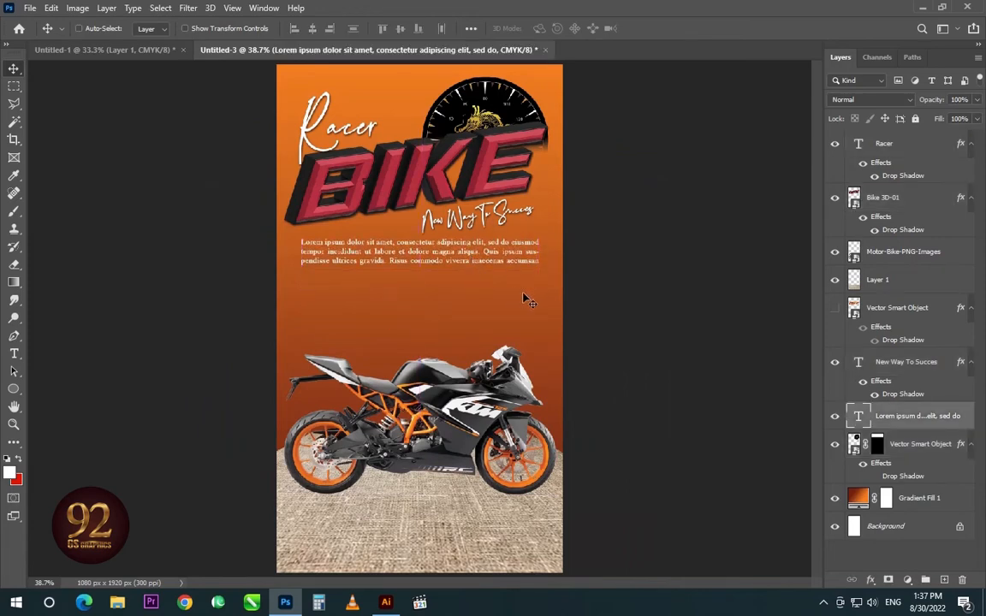
{"action": "key", "text": "ctrl+s"}
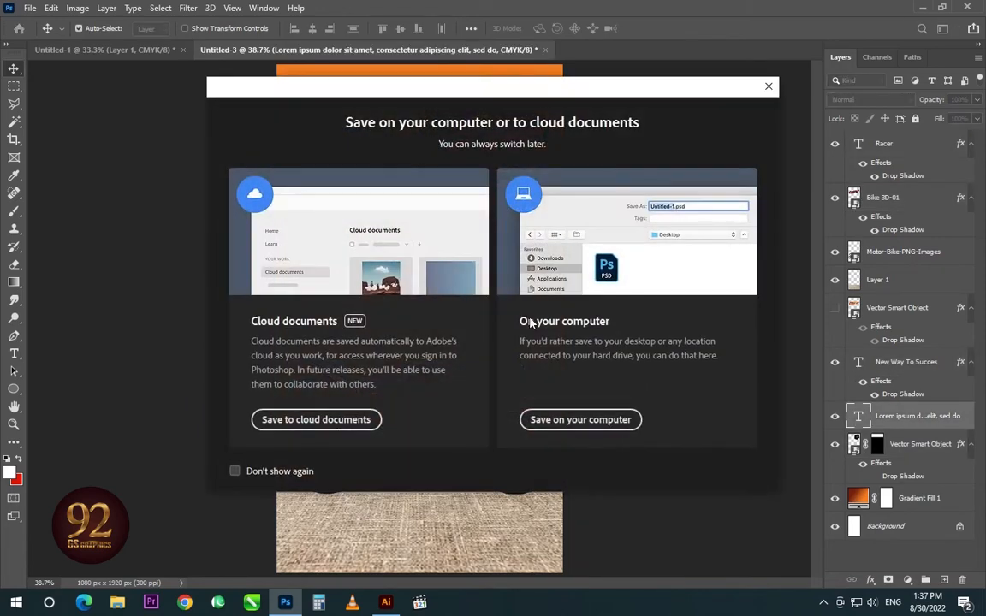
{"action": "left_click", "coordinate": [768, 87]}
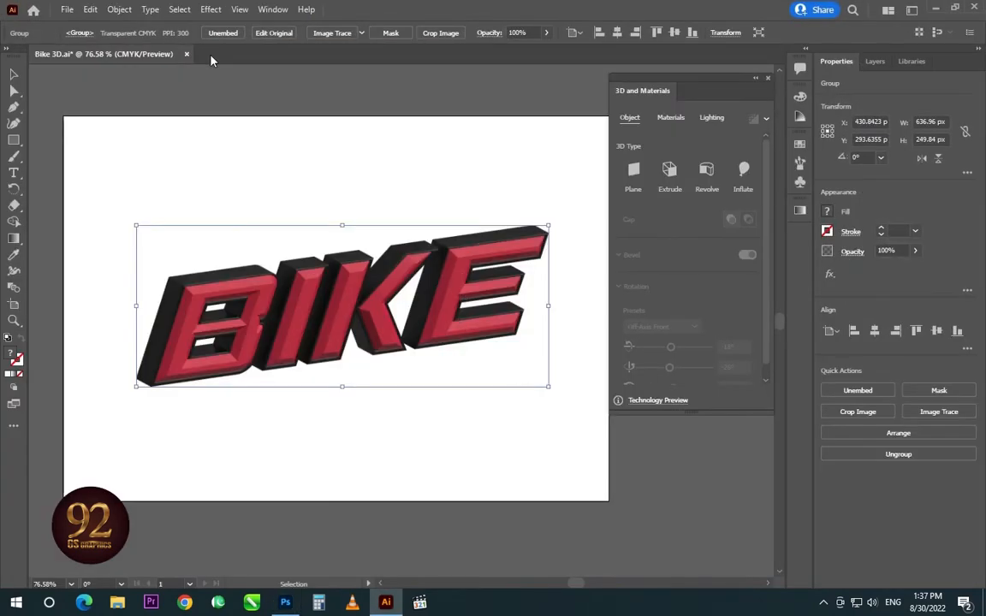
- Switch to Illustrator, create a new document and draw a circle about 432 px in diameter on the artboard
{"action": "key", "text": "ctrl+n"}
{"action": "key", "text": "Return"}
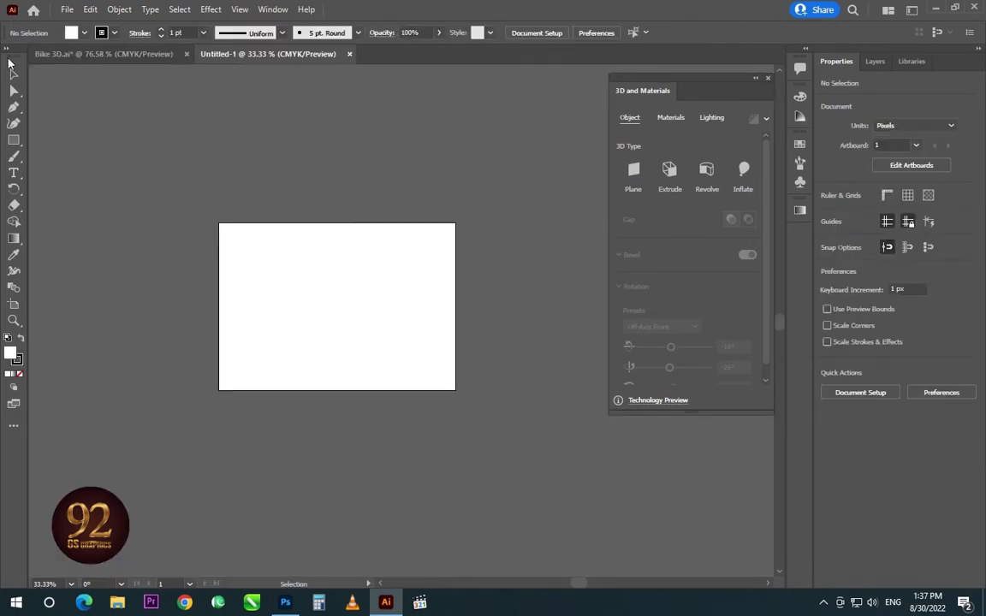
{"action": "left_click_drag", "start_coordinate": [13, 139], "coordinate": [52, 155]}
{"action": "left_click_drag", "start_coordinate": [330, 279], "coordinate": [381, 351]}
- Change to full screen mode with the menu bar, close the 3D and Materials panel and reselect the circle
{"action": "key", "text": "g"}
{"action": "key", "text": "f"}
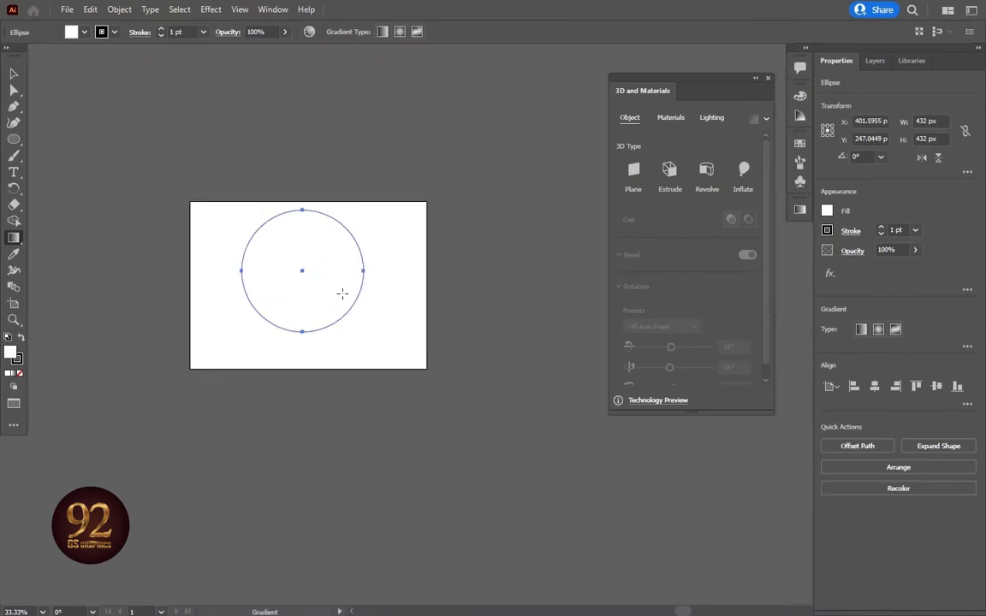
{"action": "key", "text": "f"}
{"action": "key", "text": "v"}
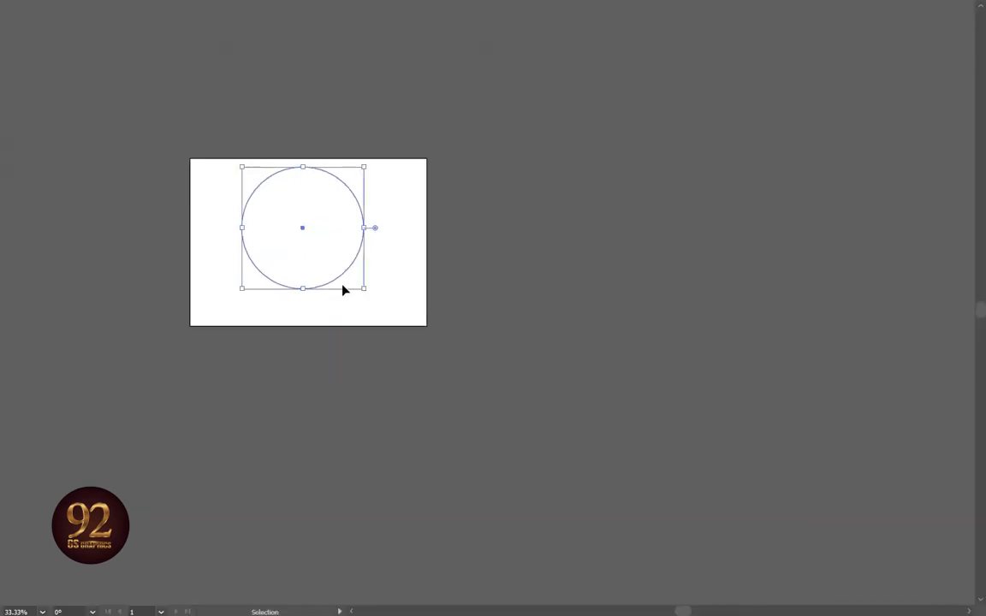
{"action": "key", "text": "f"}
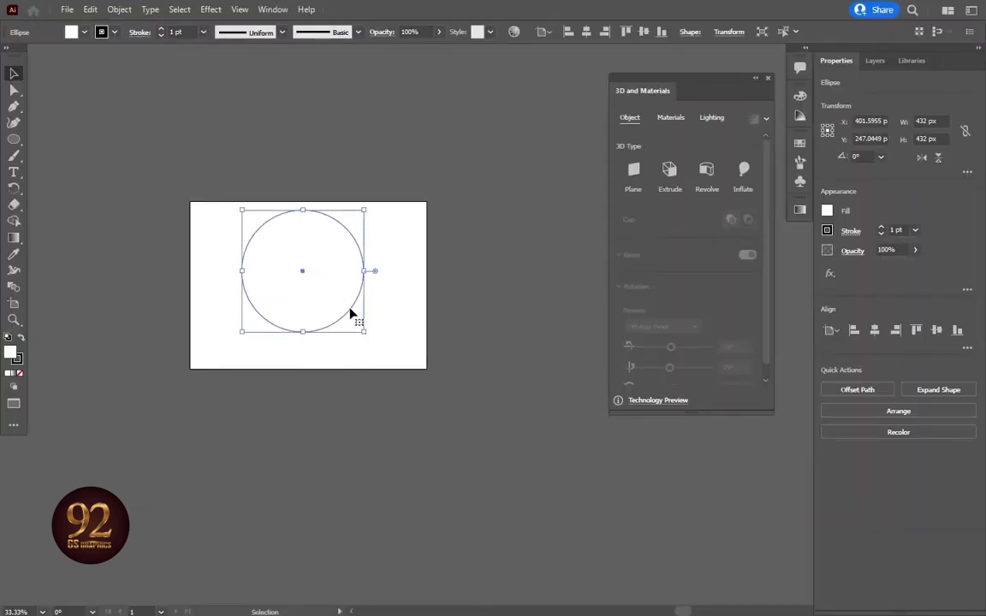
{"action": "left_click", "coordinate": [768, 79]}
{"action": "left_click", "coordinate": [398, 262]}
{"action": "left_click", "coordinate": [343, 260]}
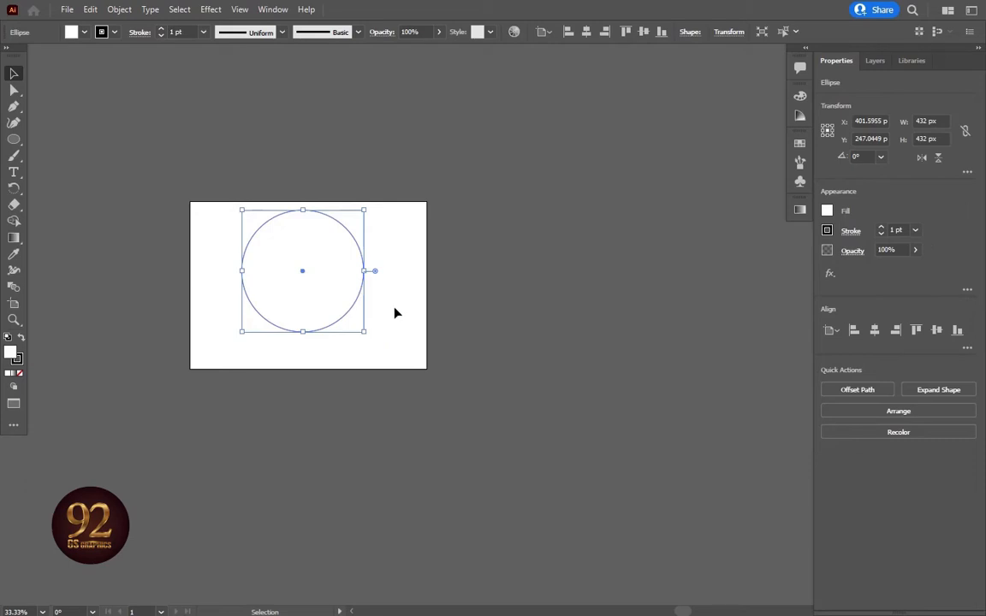
{"action": "right_click", "coordinate": [500, 177]}
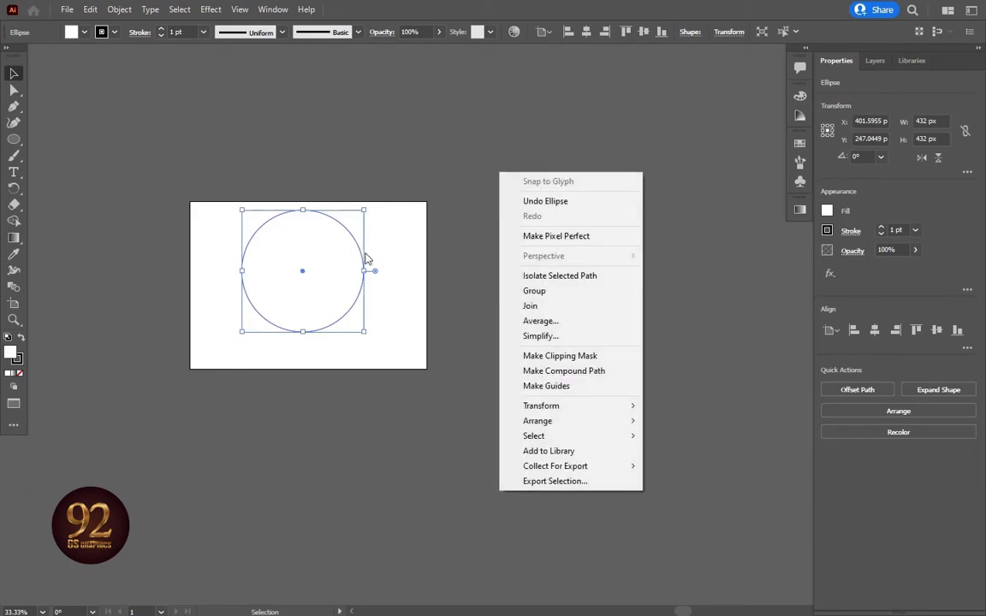
{"action": "left_click_drag", "start_coordinate": [366, 210], "coordinate": [366, 217]}
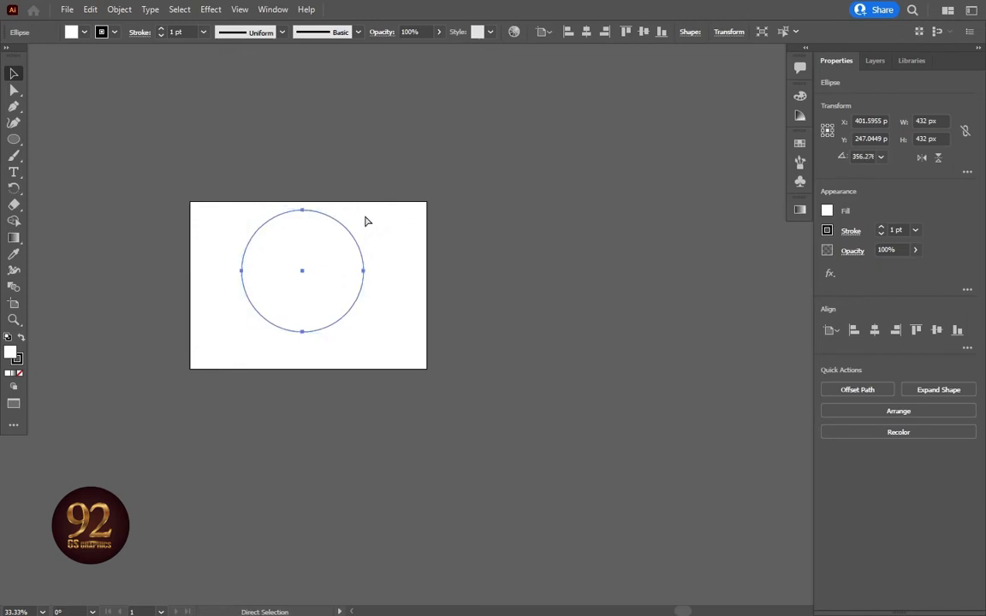
{"action": "key", "text": "ctrl+z"}
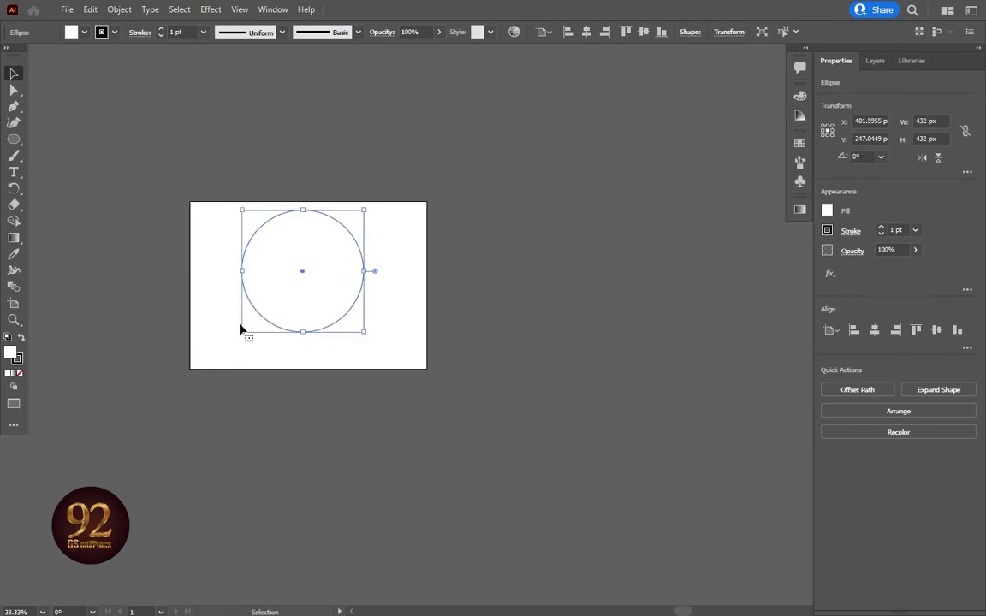
- Remove the circle's fill and set its stroke weight to 7 pt
{"action": "left_click", "coordinate": [19, 374]}
{"action": "left_click", "coordinate": [882, 228]}
{"action": "left_click", "coordinate": [882, 227]}
{"action": "left_click", "coordinate": [881, 228]}
{"action": "left_click", "coordinate": [881, 228]}
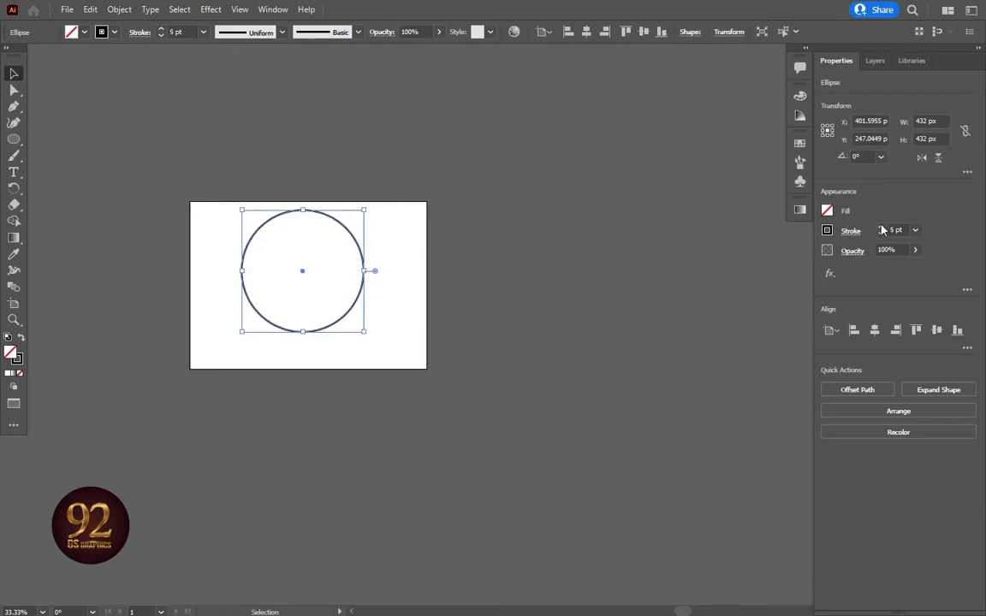
{"action": "left_click", "coordinate": [881, 228]}
{"action": "left_click", "coordinate": [882, 228]}
- Duplicate the circle in place and scale the copy concentrically down to about 116 px in diameter
{"action": "key", "text": "ctrl+c"}
{"action": "key", "text": "ctrl+f"}
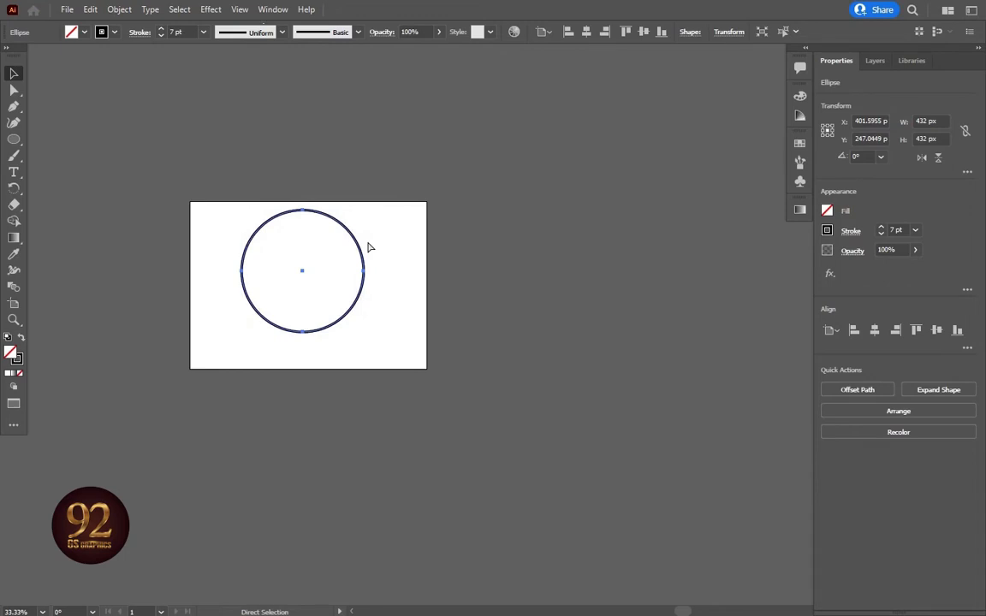
{"action": "left_click_drag", "start_coordinate": [365, 209], "coordinate": [323, 254]}
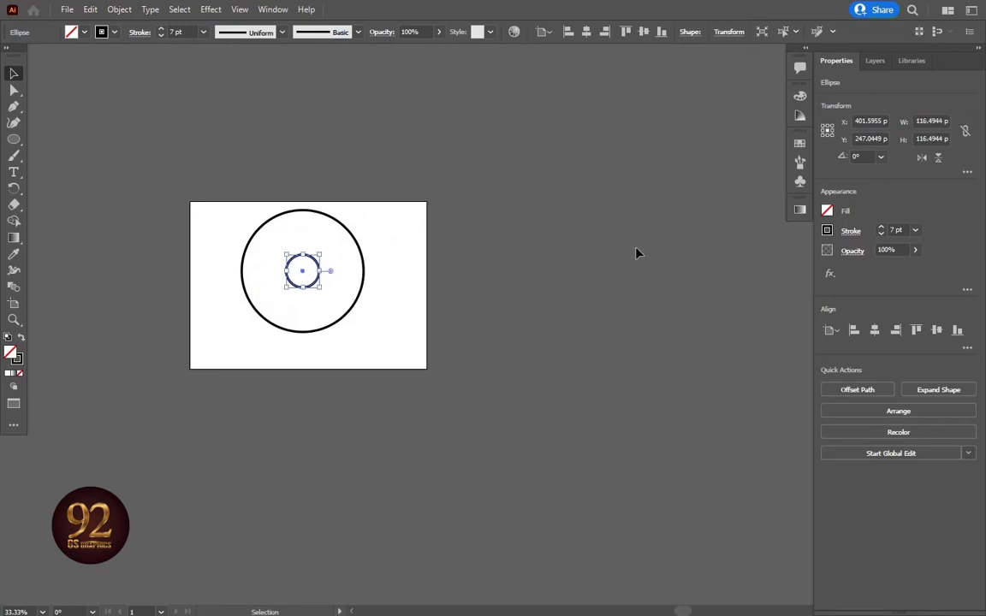
- Select both the outer and inner circles and set their stroke weight to 4 pt
{"action": "left_click", "coordinate": [284, 219]}
{"action": "left_click", "coordinate": [289, 285], "text": "shift"}
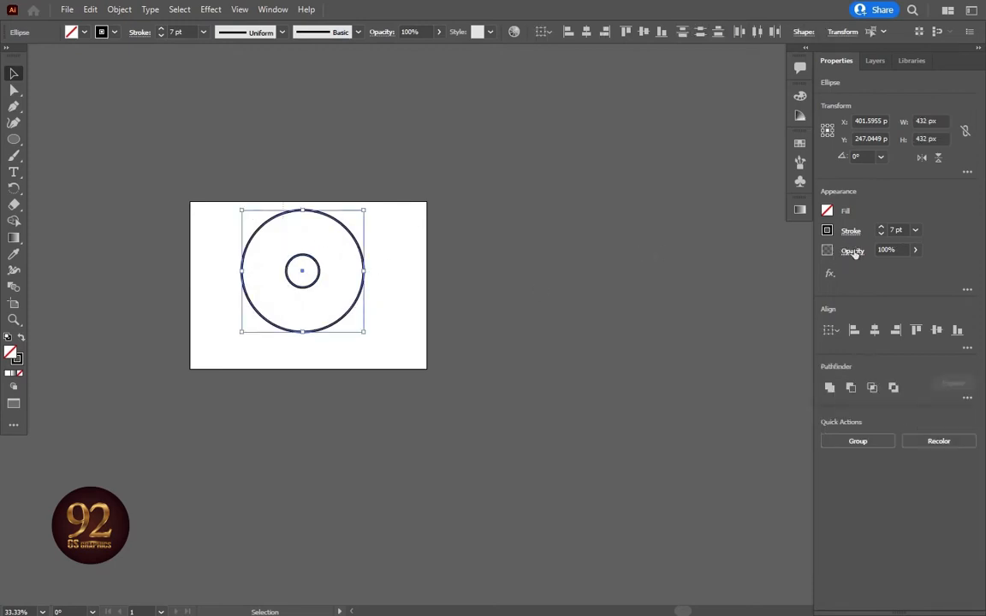
{"action": "left_click", "coordinate": [892, 230]}
{"action": "type", "text": "4"}
{"action": "key", "text": "Return"}
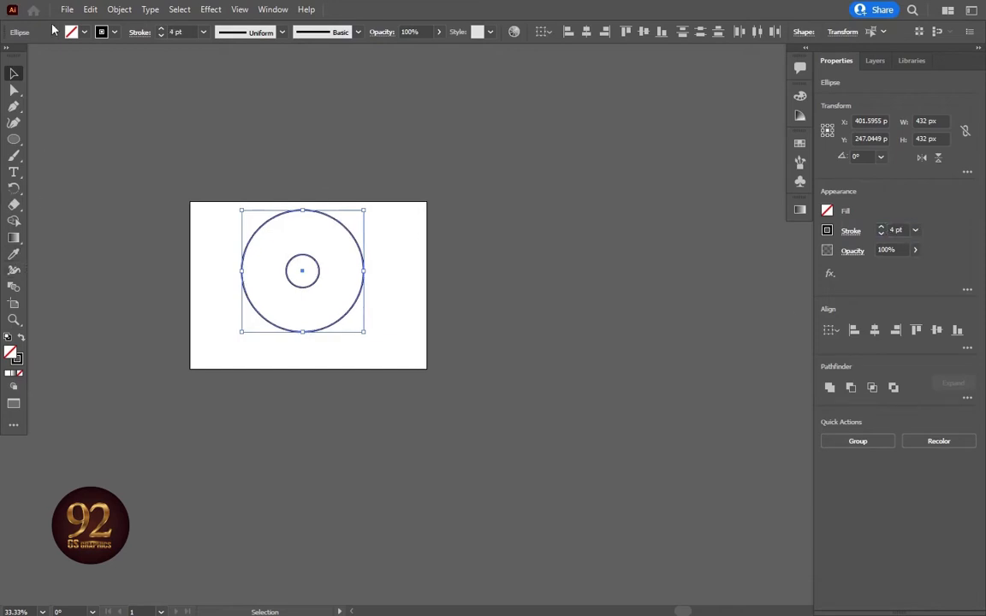
{"action": "left_click", "coordinate": [116, 9]}
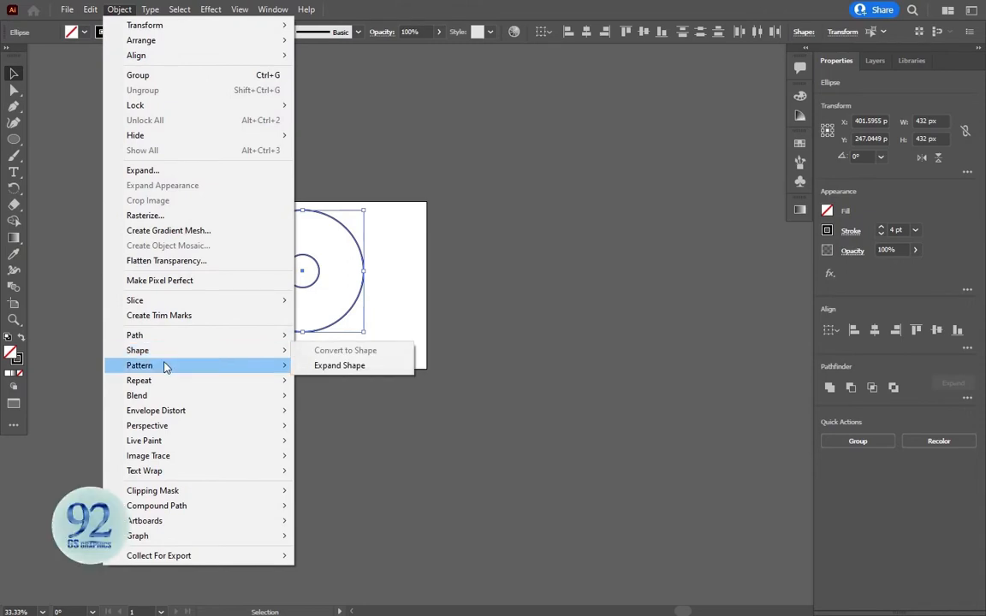
{"action": "mouse_move", "coordinate": [167, 400]}
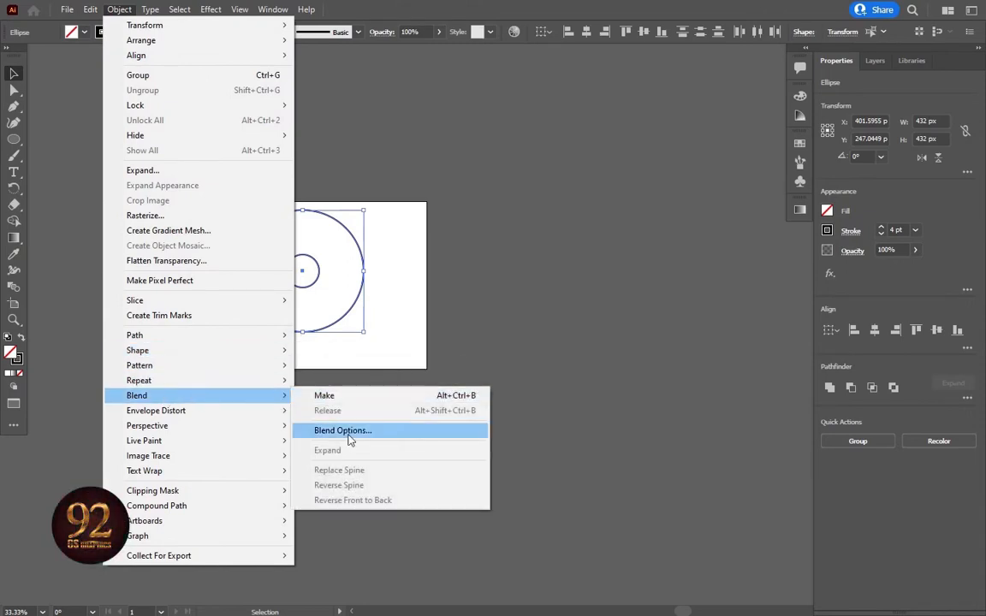
{"action": "left_click", "coordinate": [338, 430]}
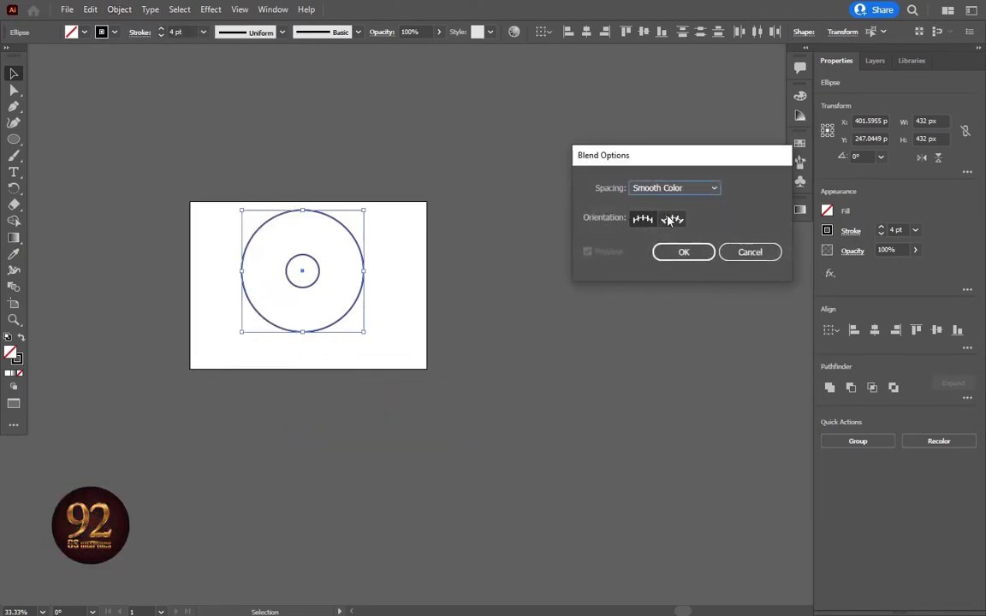
{"action": "left_click", "coordinate": [749, 252]}
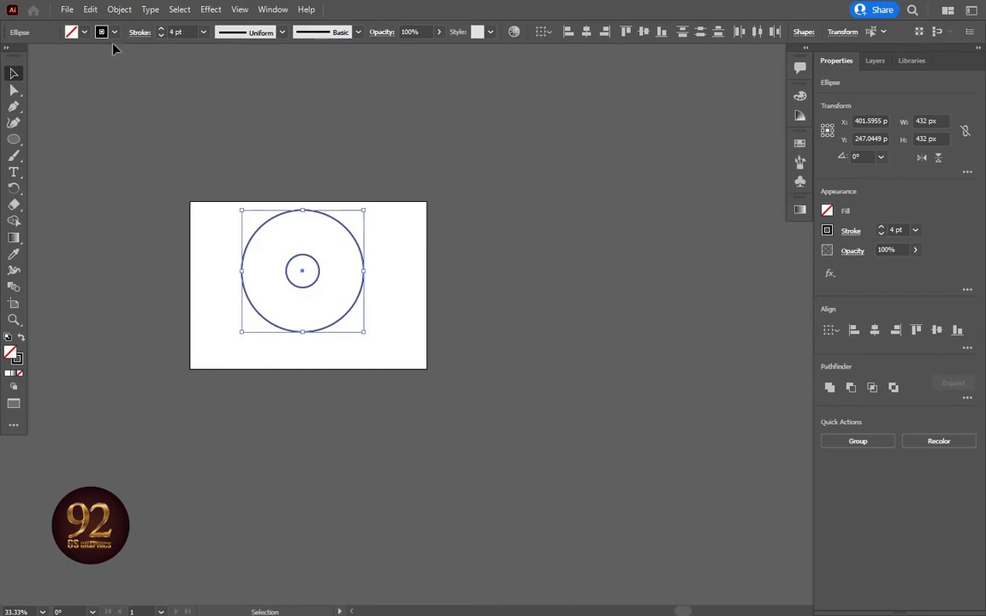
- Blend the outer and inner circles using Specified Steps spacing of 9 with the Align to Path orientation
{"action": "left_click", "coordinate": [127, 9]}
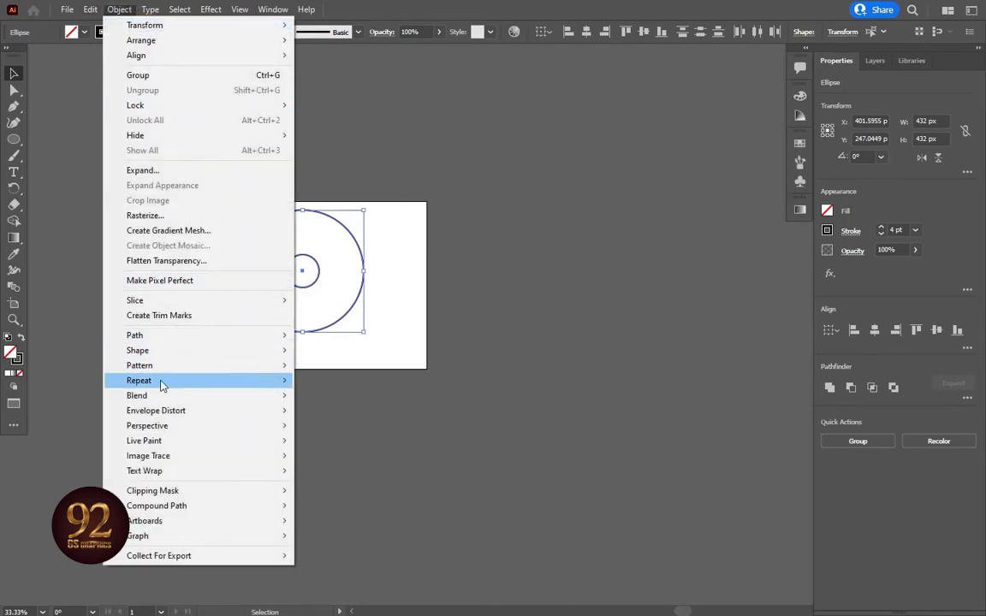
{"action": "mouse_move", "coordinate": [164, 398]}
{"action": "left_click", "coordinate": [315, 395]}
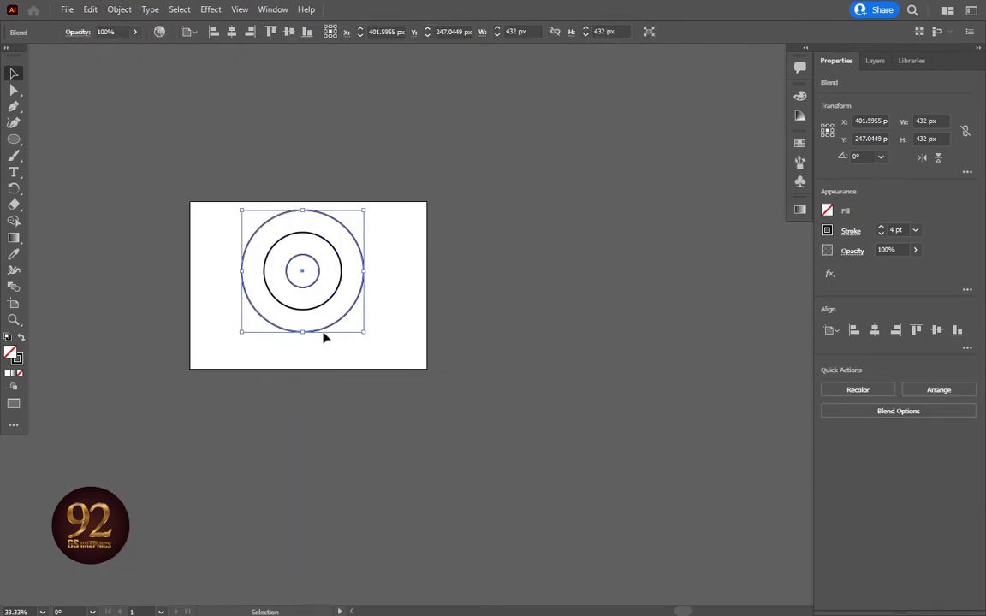
{"action": "double_click", "coordinate": [13, 287]}
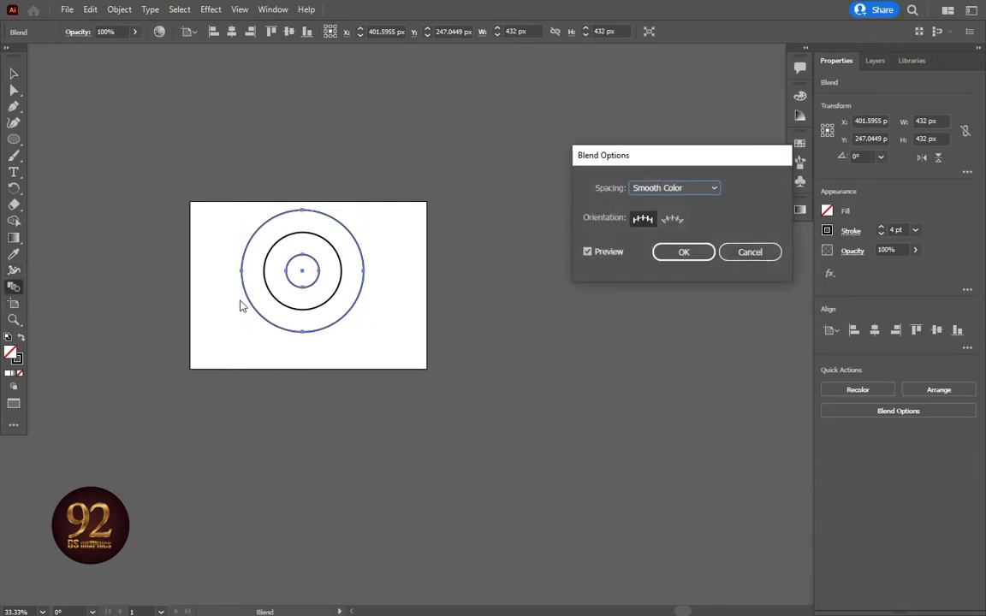
{"action": "left_click", "coordinate": [677, 188]}
{"action": "left_click", "coordinate": [676, 218]}
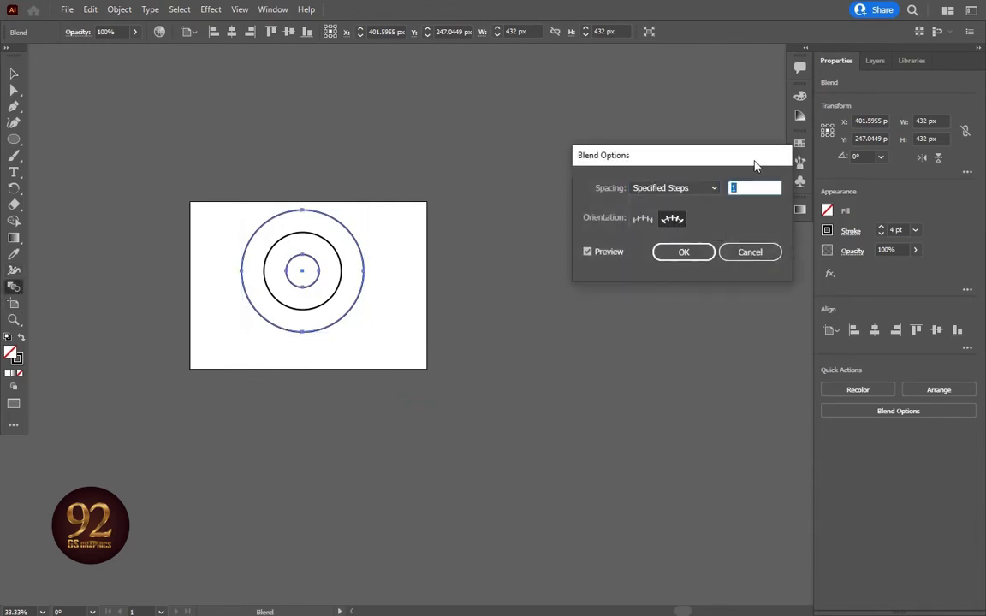
{"action": "type", "text": "7"}
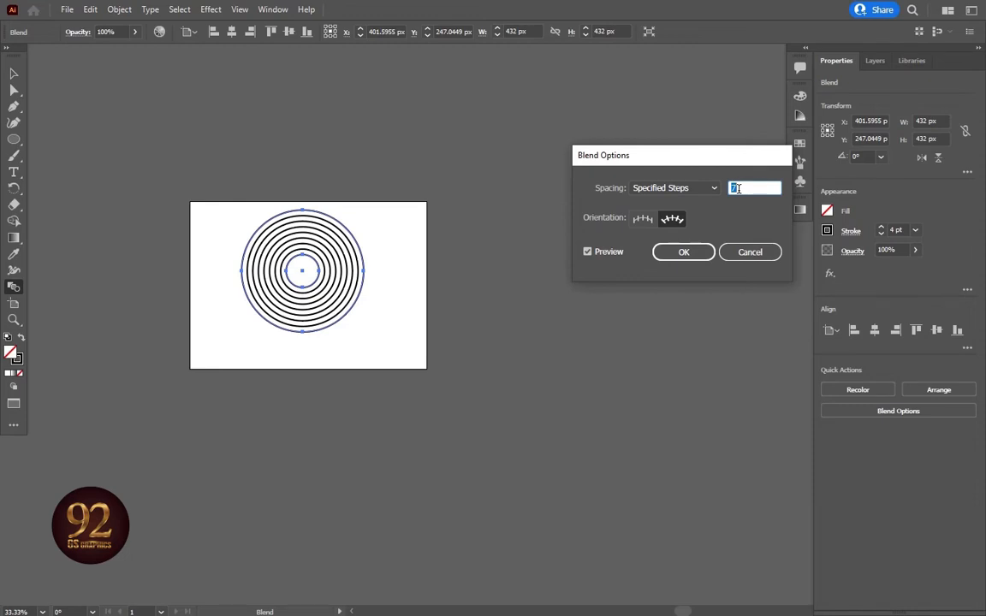
{"action": "key", "text": "Up"}
{"action": "key", "text": "Up"}
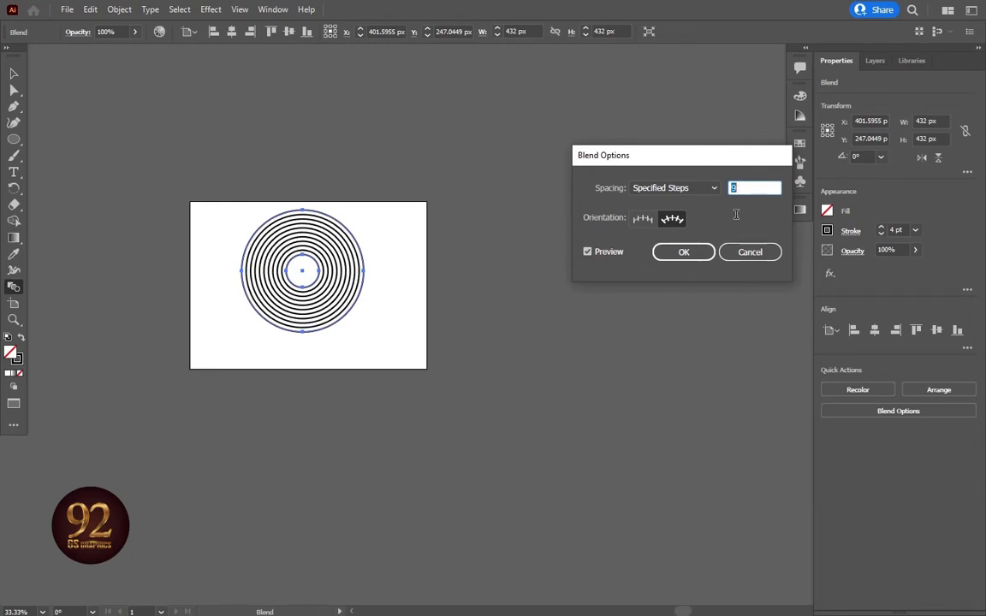
{"action": "left_click", "coordinate": [697, 252]}
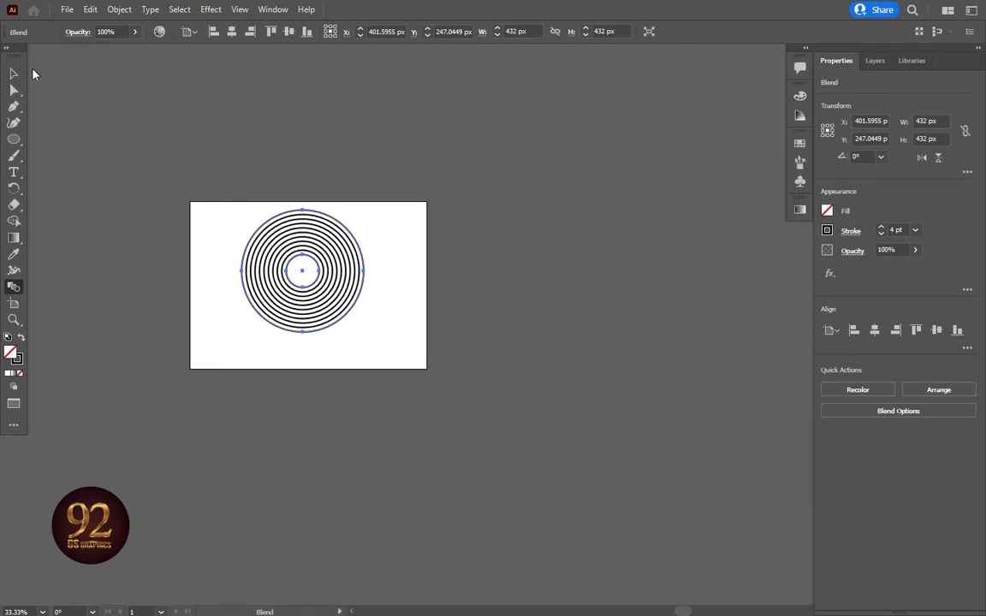
- Expand the circle blend including object, fill and stroke, and scale the resulting rings up to about 529 px in diameter
{"action": "left_click", "coordinate": [119, 10]}
{"action": "left_click", "coordinate": [142, 167]}
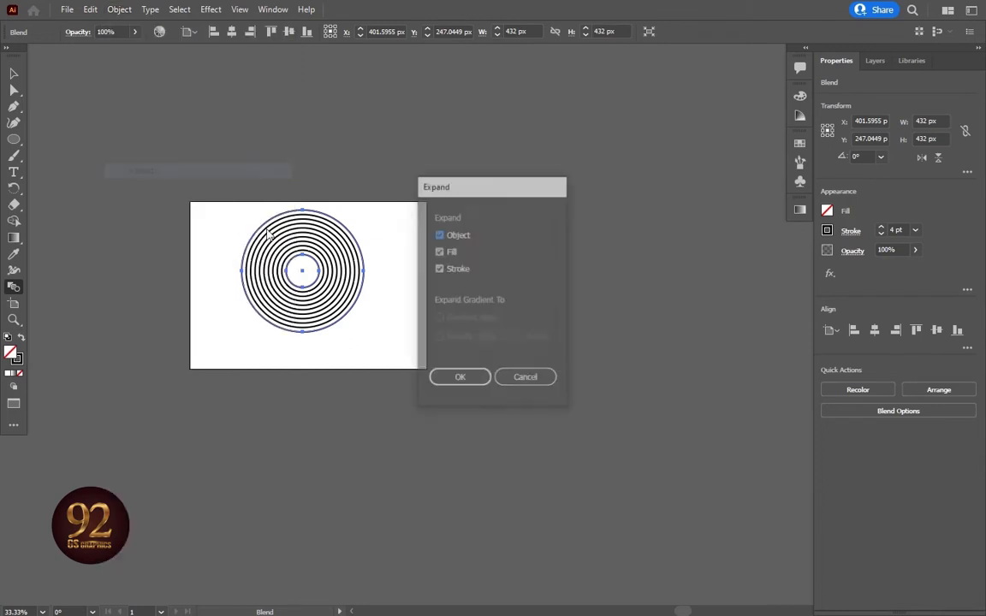
{"action": "left_click", "coordinate": [454, 376]}
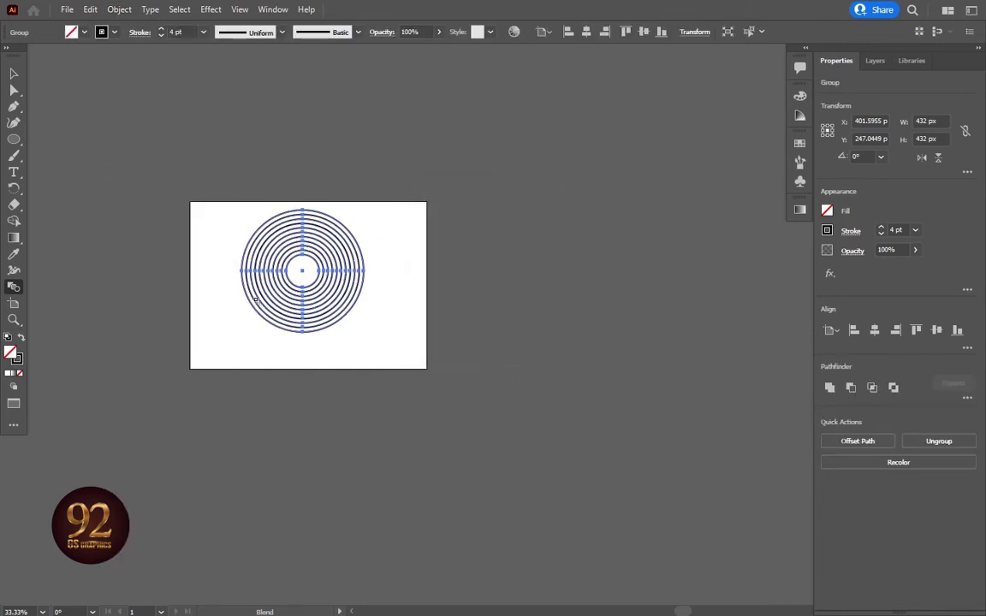
{"action": "key", "text": "v"}
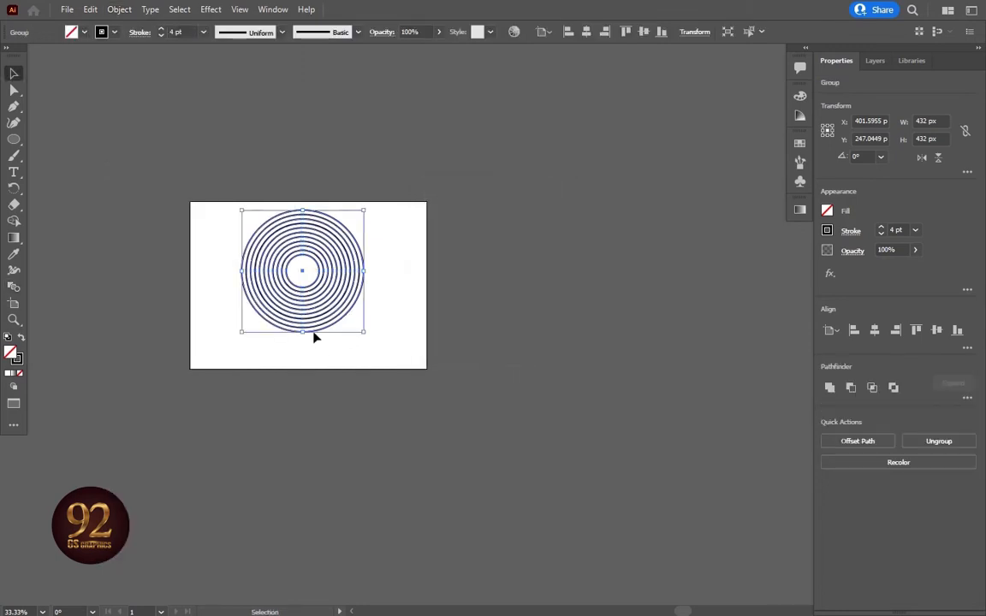
{"action": "left_click_drag", "start_coordinate": [361, 335], "coordinate": [391, 360]}
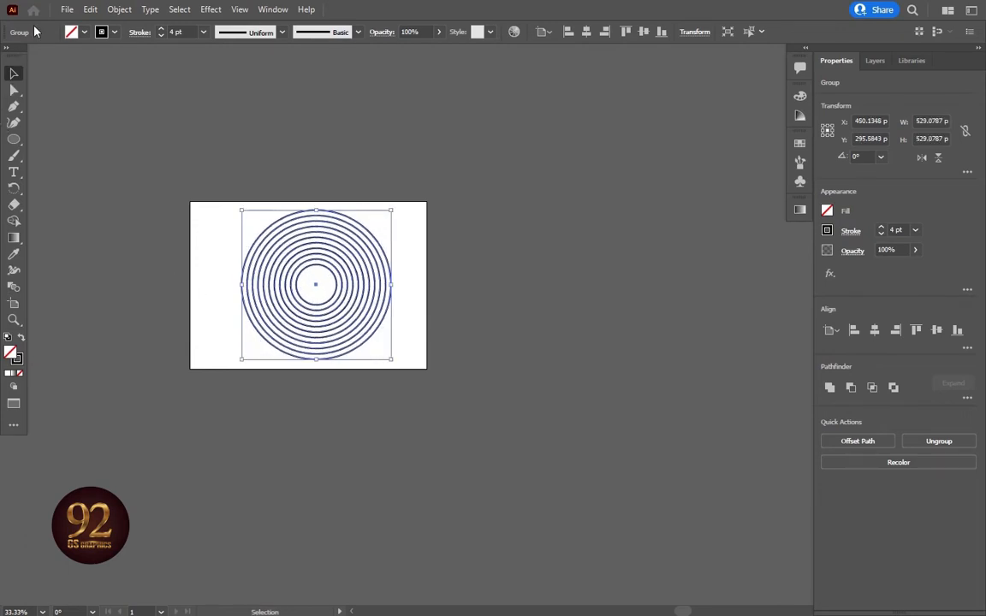
- Export the ring artwork as ssss-01 and place it in the motorbike poster in Photoshop
{"action": "left_click", "coordinate": [67, 9]}
{"action": "mouse_move", "coordinate": [120, 276]}
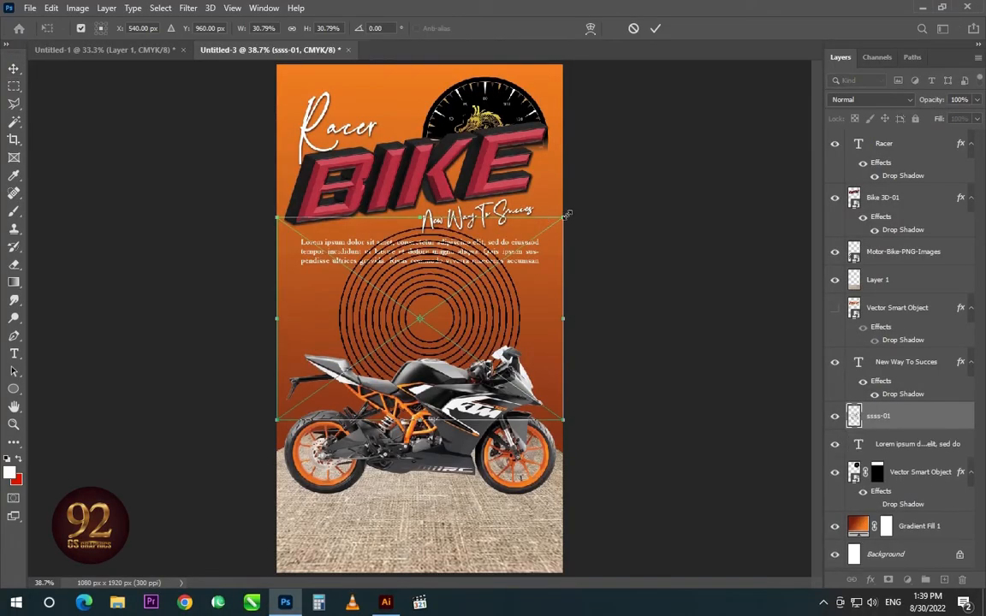
- Scale the placed rings to about 25.54% and nudge them down and left to X 490 px, Y 1090 px
{"action": "left_click_drag", "start_coordinate": [566, 214], "coordinate": [538, 242]}
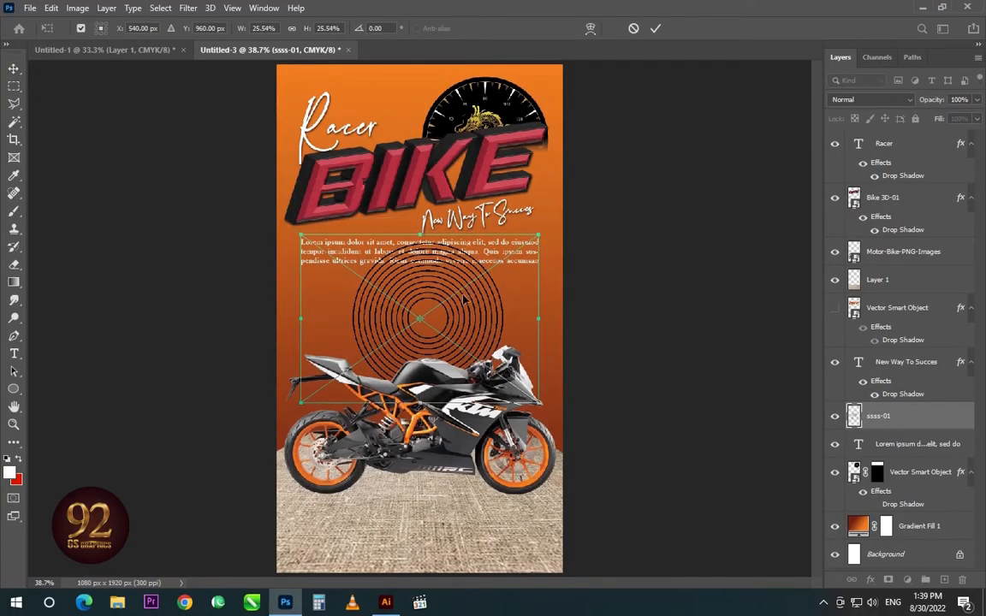
{"action": "key", "text": "shift+Down"}
{"action": "key", "text": "shift+Down"}
{"action": "key", "text": "shift+Down"}
{"action": "key", "text": "shift+Down"}
{"action": "key", "text": "shift+Down"}
{"action": "key", "text": "shift+Down"}
{"action": "key", "text": "shift+Down"}
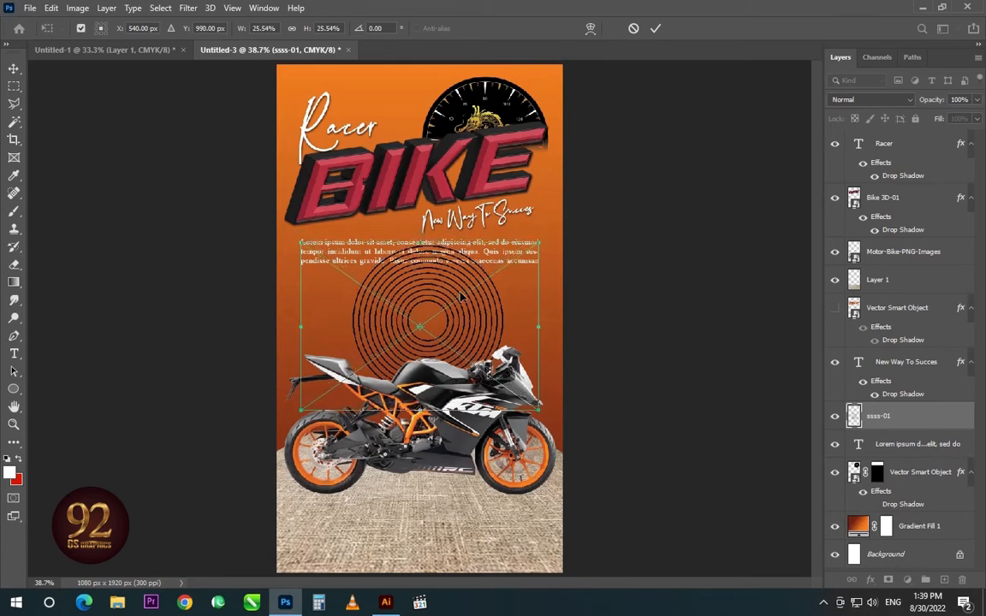
{"action": "key", "text": "shift+Left"}
{"action": "key", "text": "shift+Left"}
{"action": "key", "text": "shift+Left"}
{"action": "key", "text": "shift+Left"}
{"action": "key", "text": "shift+Left"}
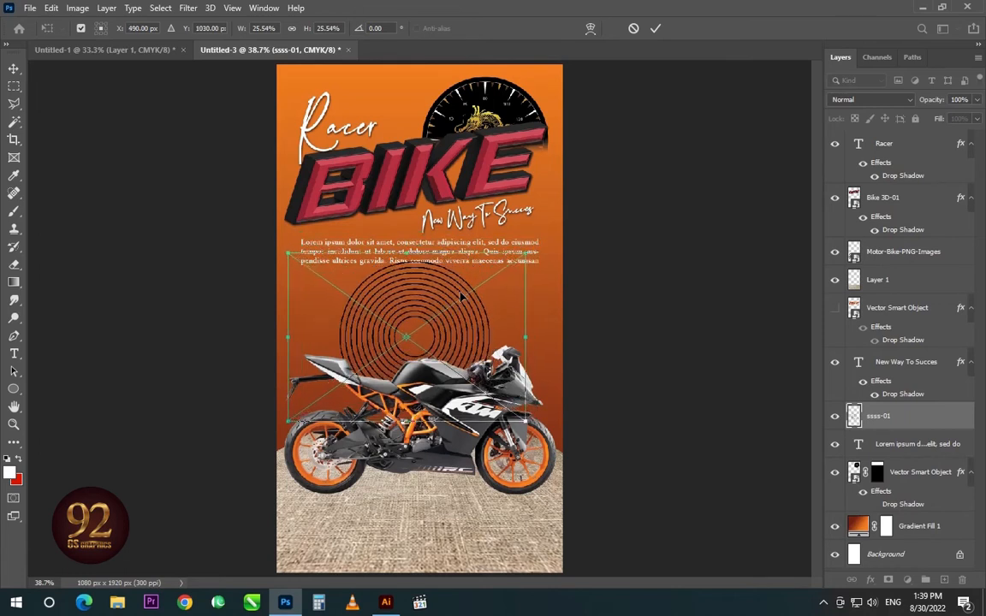
{"action": "key", "text": "shift+Down"}
{"action": "key", "text": "shift+Down"}
{"action": "key", "text": "shift+Down"}
{"action": "key", "text": "shift+Down"}
{"action": "key", "text": "shift+Down"}
{"action": "key", "text": "shift+Down"}
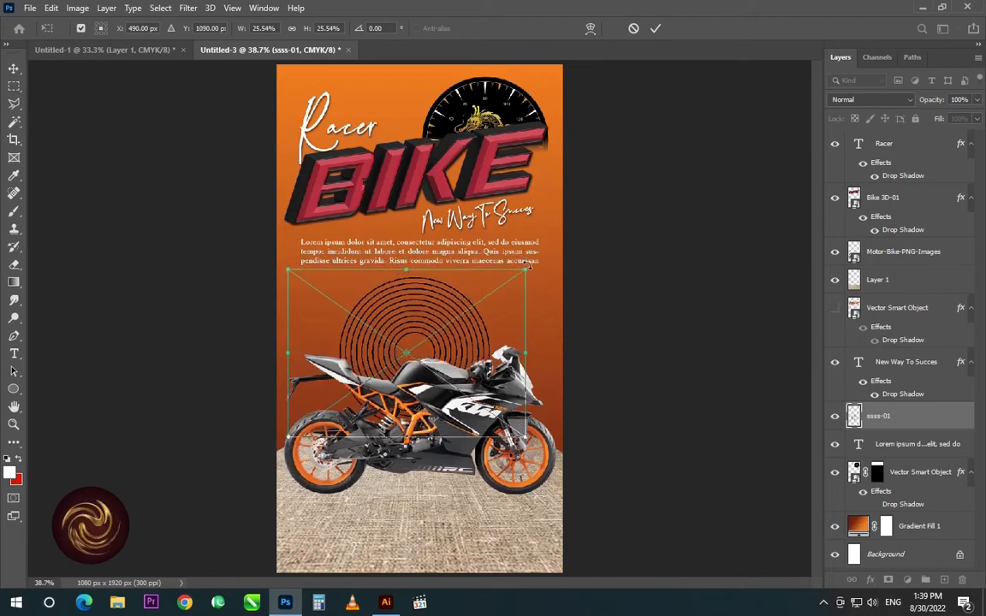
- Enlarge the rings until they nearly span the motorbike, lower them clear of the paragraph and commit the transform
{"action": "left_click_drag", "start_coordinate": [525, 270], "coordinate": [583, 227]}
{"action": "left_click_drag", "start_coordinate": [452, 288], "coordinate": [452, 314]}
{"action": "key", "text": "Return"}
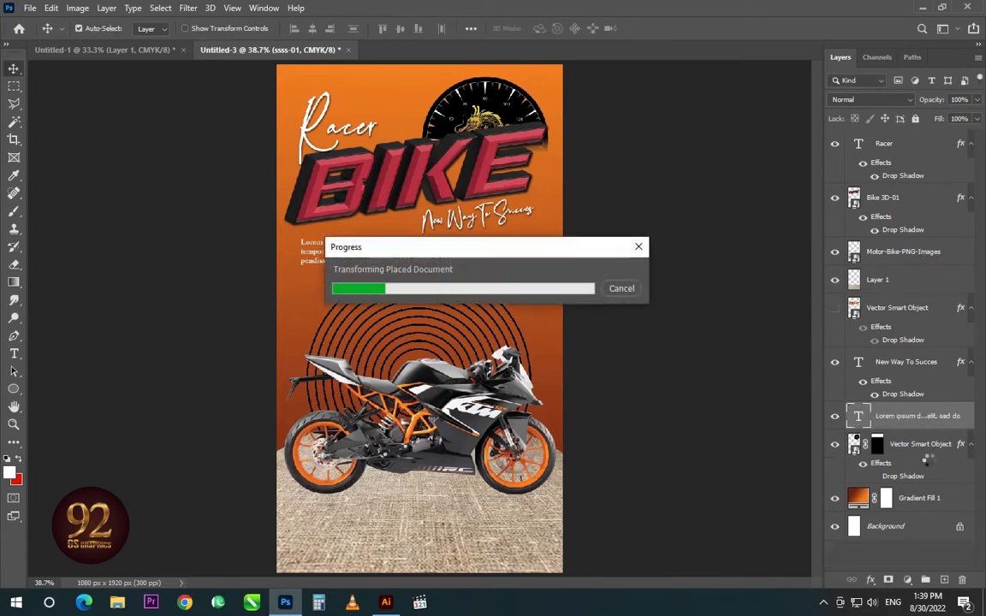
- Add a Drop Shadow layer style to the ssss-01 rings, leaving Bevel & Emboss off
{"action": "double_click", "coordinate": [958, 415]}
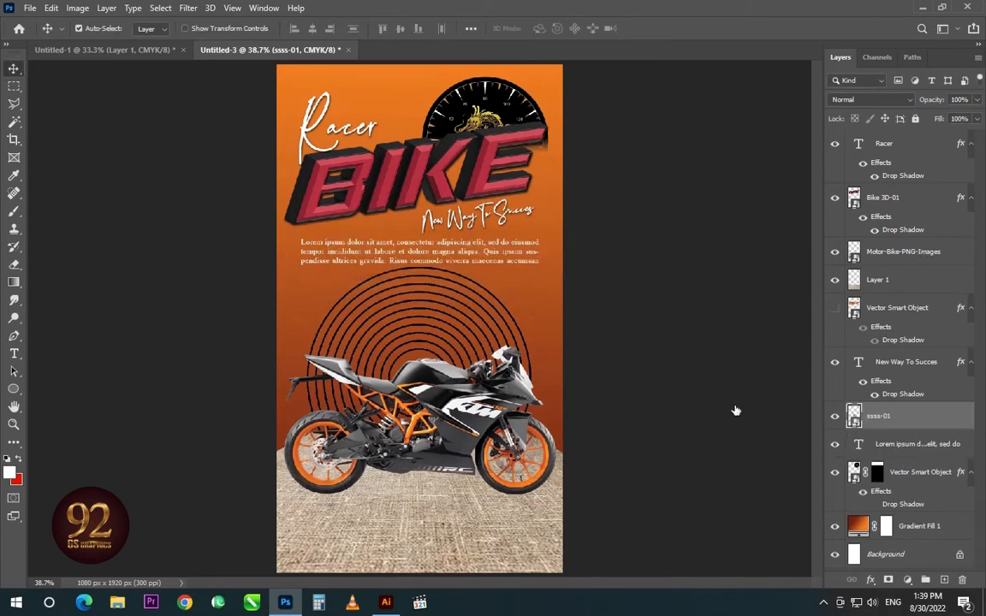
{"action": "left_click_drag", "start_coordinate": [386, 348], "coordinate": [440, 398]}
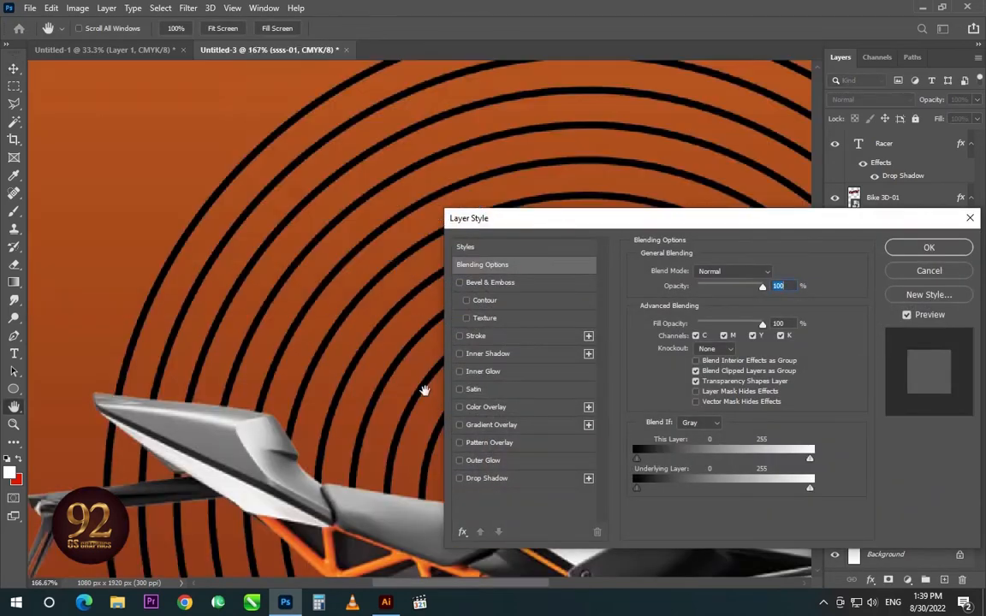
{"action": "left_click_drag", "start_coordinate": [380, 331], "coordinate": [319, 327]}
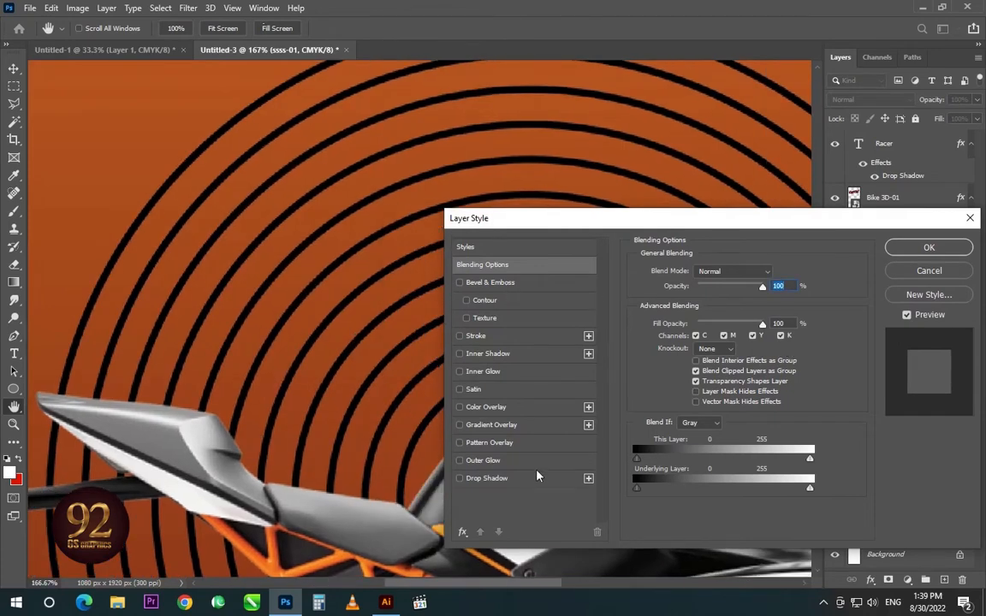
{"action": "left_click", "coordinate": [522, 478]}
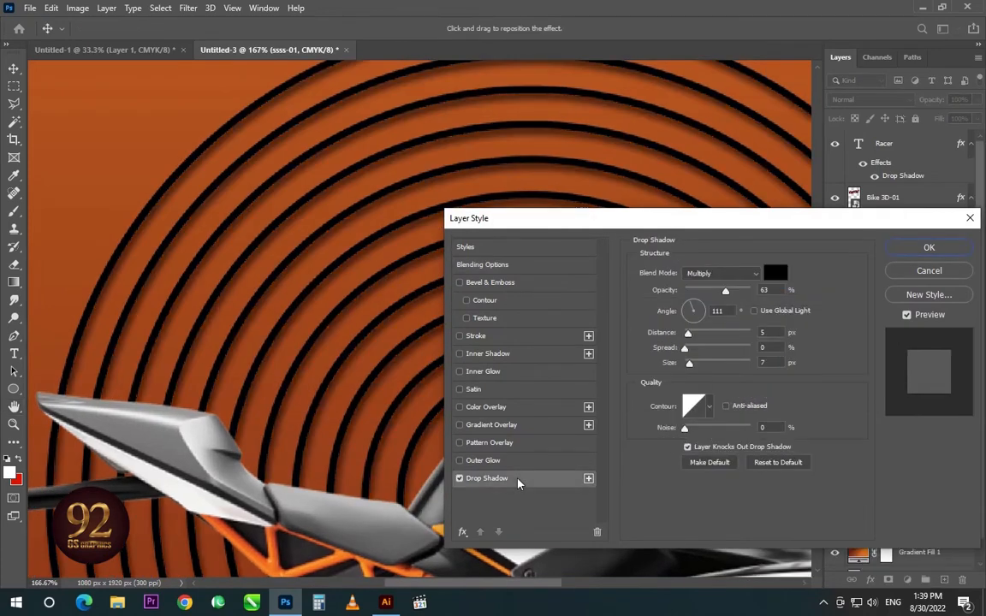
{"action": "left_click", "coordinate": [501, 286]}
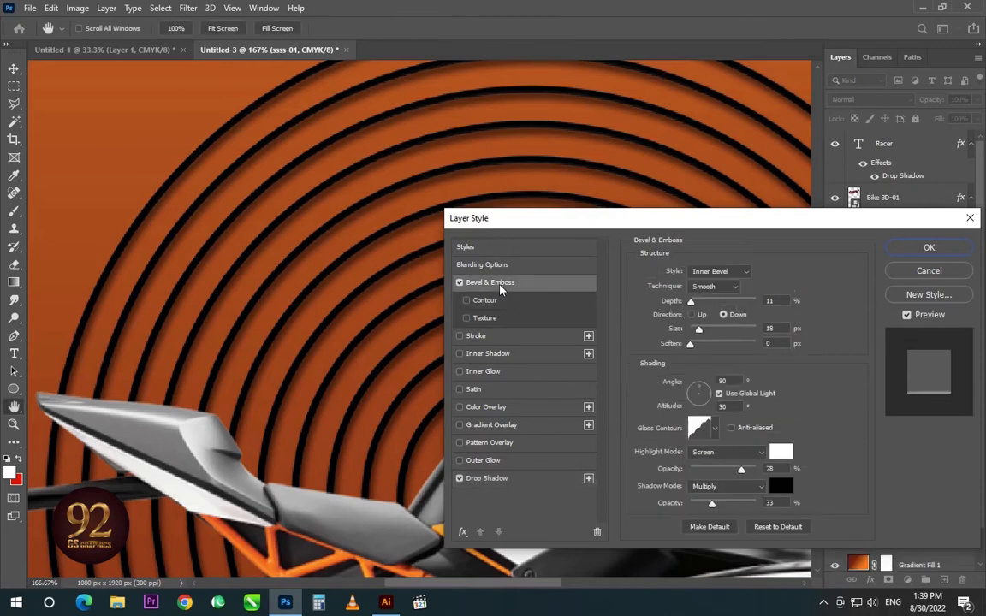
{"action": "left_click", "coordinate": [459, 283]}
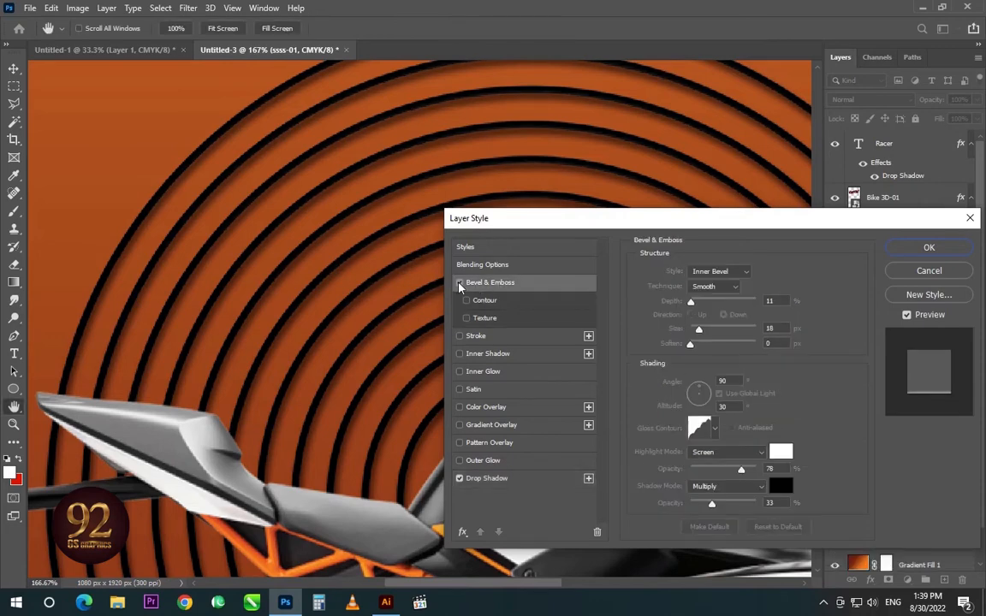
- Add a Gradient Overlay to the rings with the yellow-to-red Oranges preset, moving the yellow stop to 18%
{"action": "left_click", "coordinate": [484, 425]}
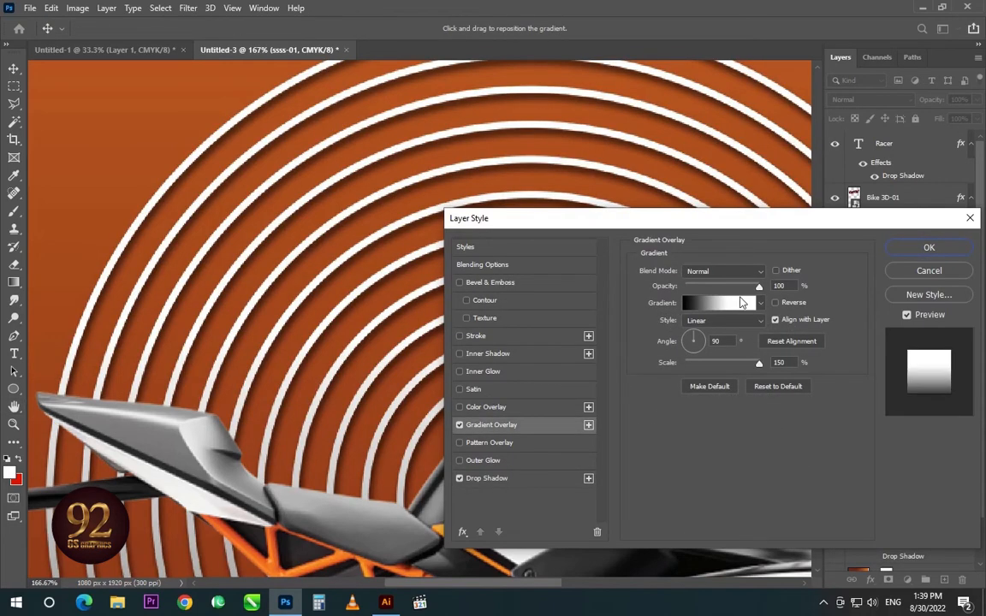
{"action": "left_click", "coordinate": [711, 300]}
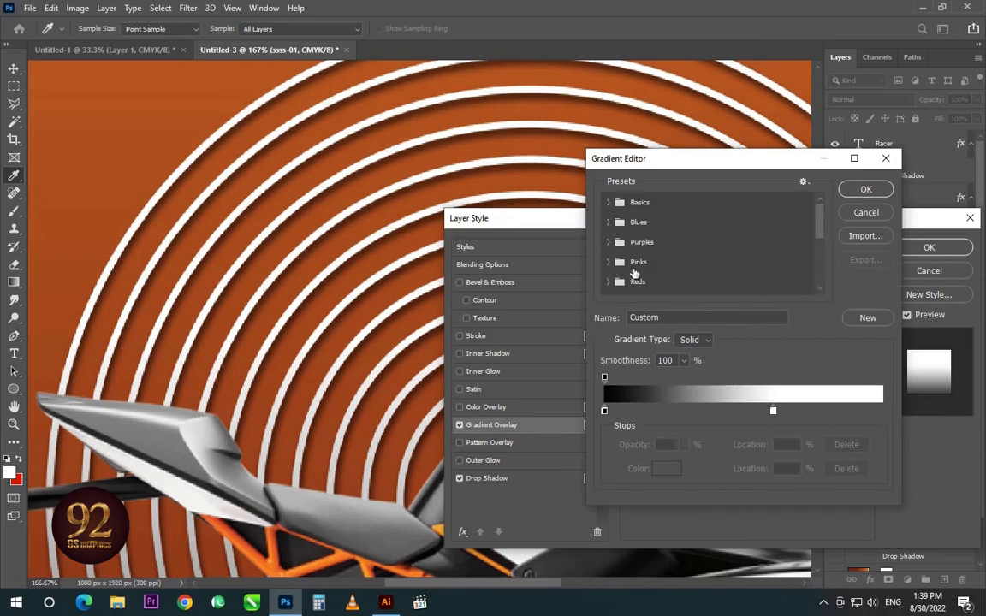
{"action": "left_click_drag", "start_coordinate": [819, 216], "coordinate": [819, 243]}
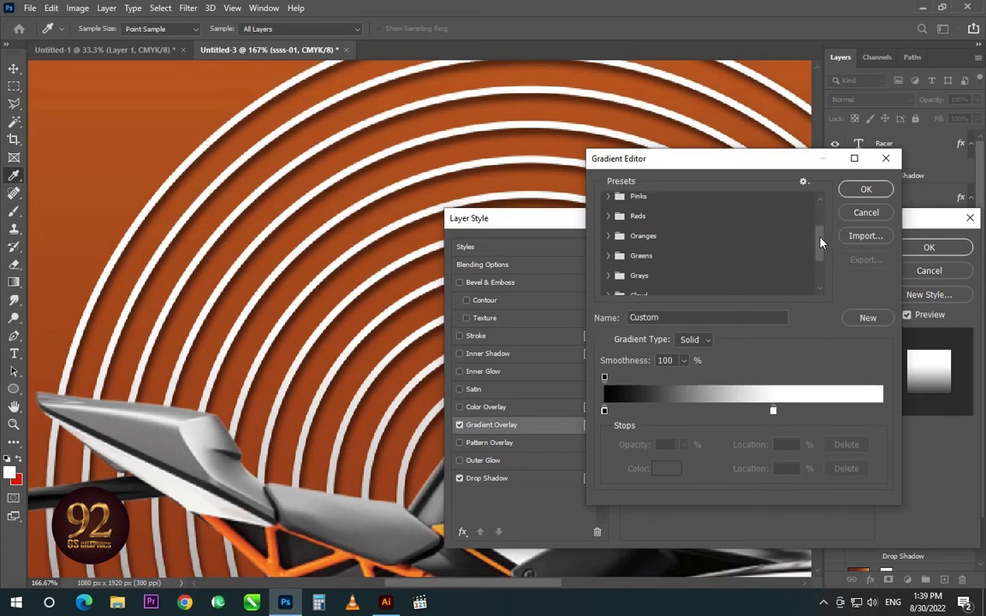
{"action": "left_click", "coordinate": [609, 236]}
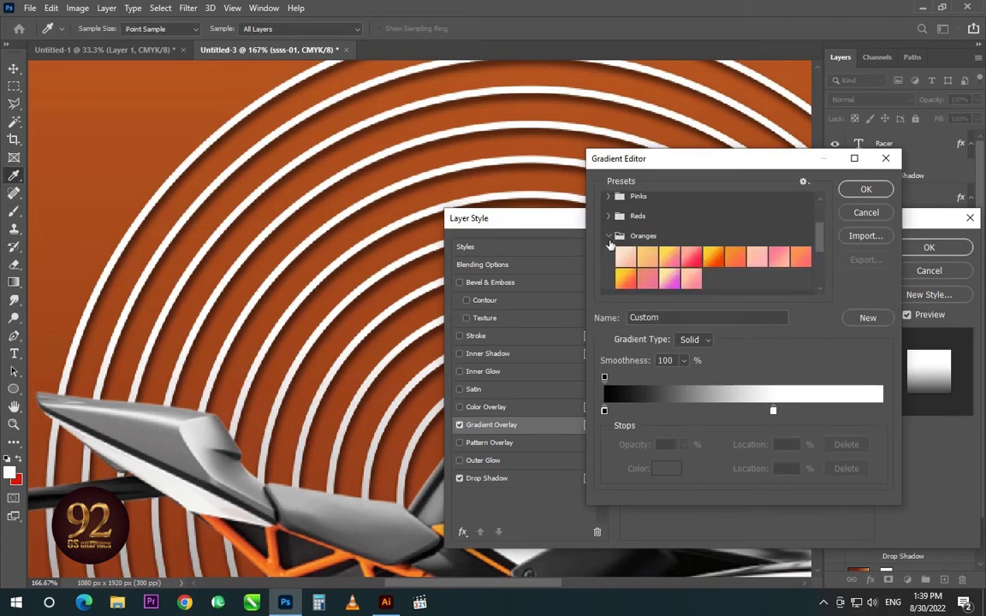
{"action": "left_click", "coordinate": [713, 256]}
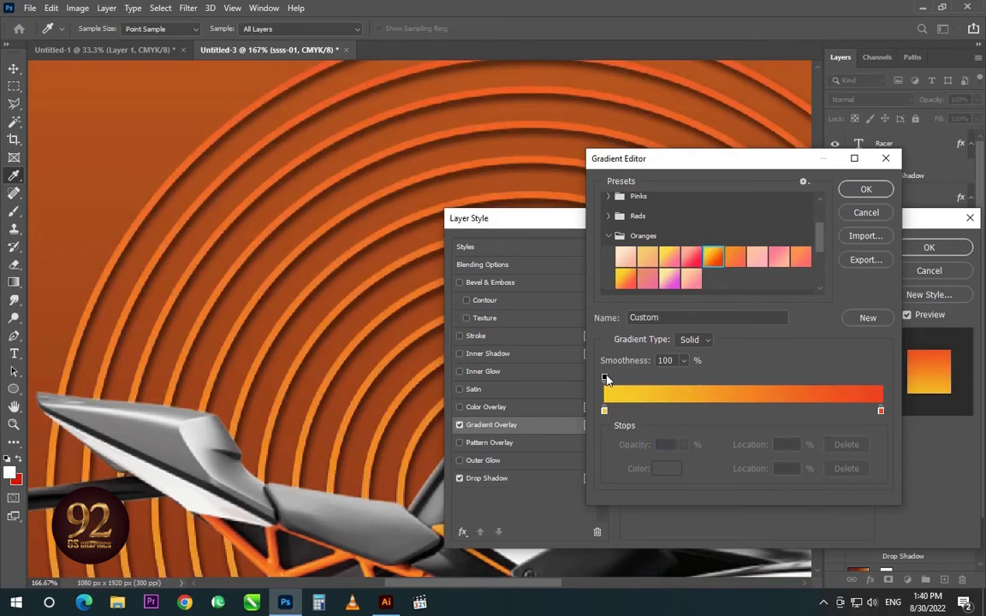
{"action": "left_click", "coordinate": [604, 377]}
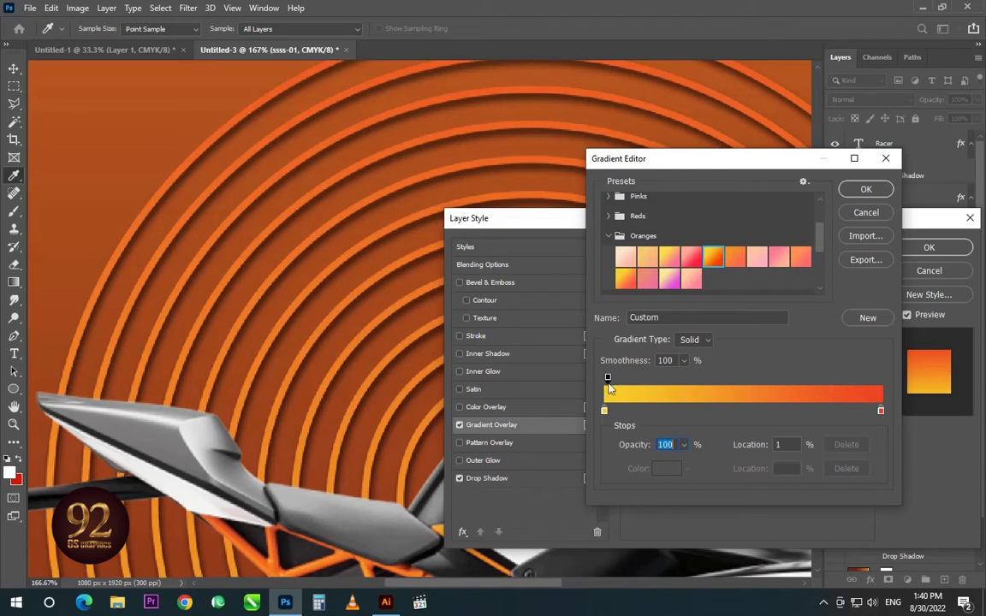
{"action": "left_click_drag", "start_coordinate": [604, 411], "coordinate": [653, 411]}
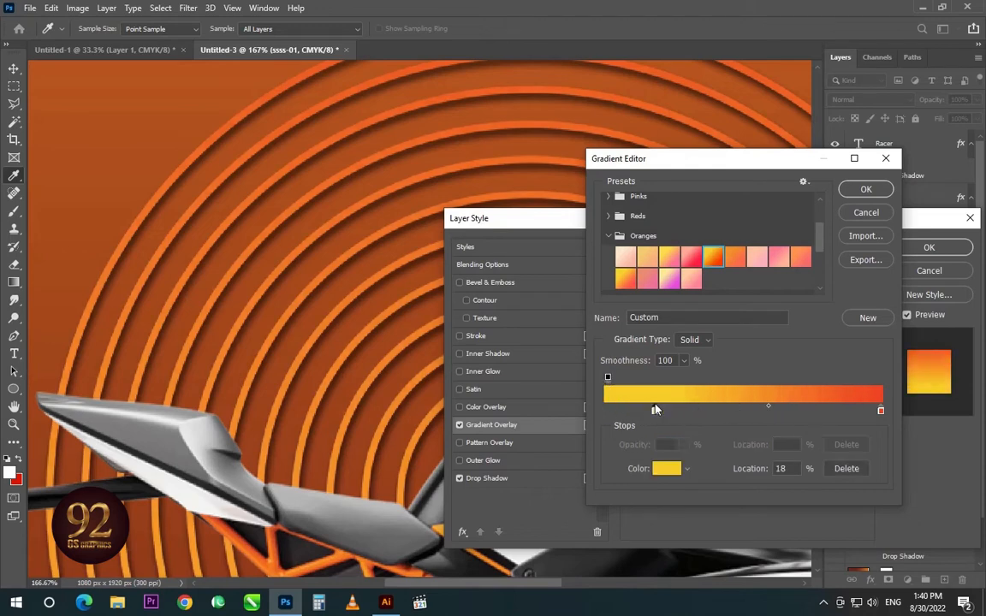
{"action": "left_click", "coordinate": [855, 190]}
- Enable Bevel & Emboss on the rings with depth 63%, size 54 px and soften 1 px
{"action": "left_click", "coordinate": [493, 282]}
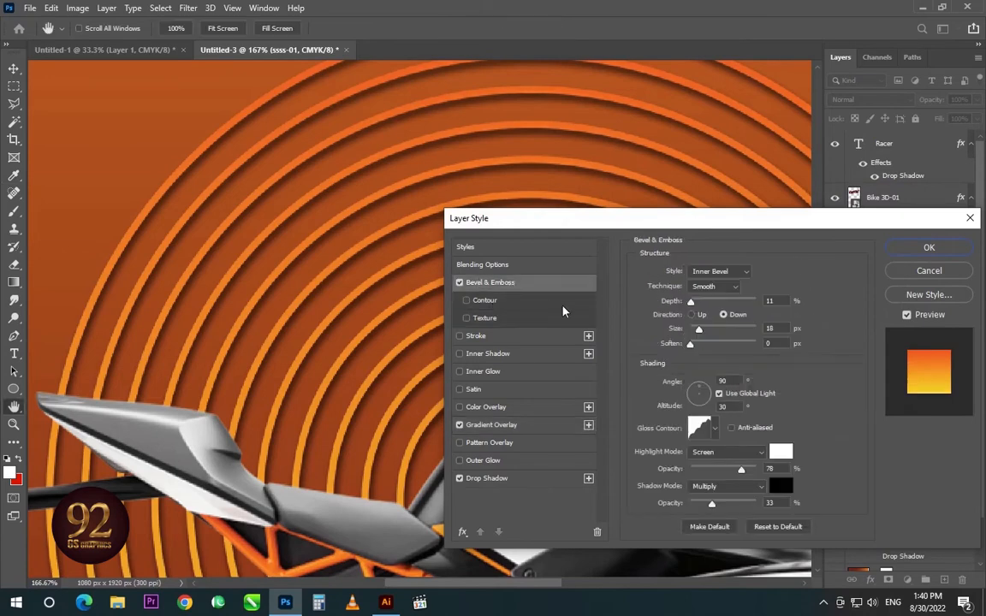
{"action": "mouse_move", "coordinate": [690, 302]}
{"action": "left_mouse_down"}
{"action": "mouse_move", "coordinate": [722, 306]}
{"action": "mouse_move", "coordinate": [694, 302]}
{"action": "left_mouse_up"}
{"action": "left_click_drag", "start_coordinate": [690, 344], "coordinate": [709, 333]}
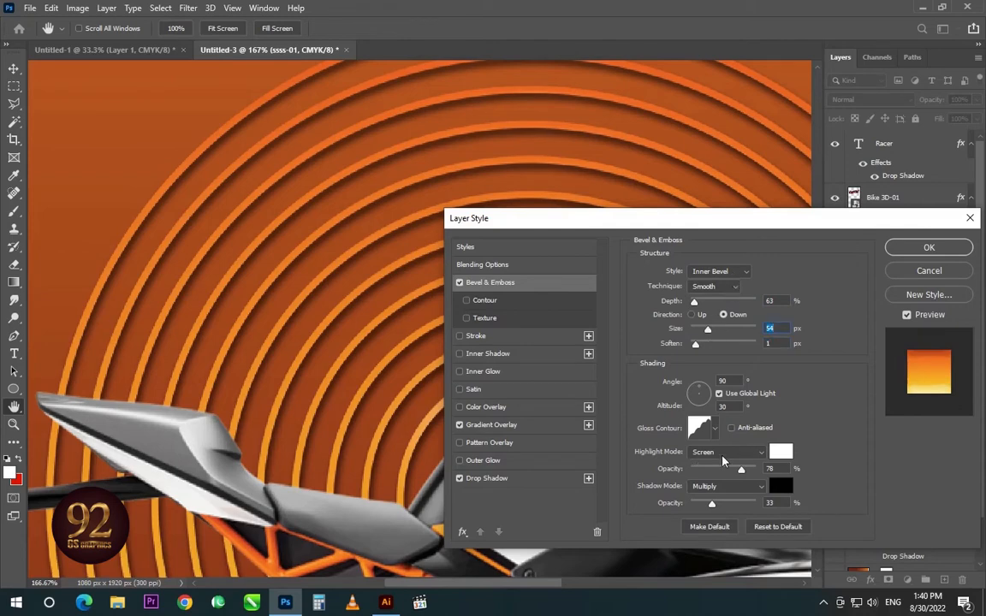
- Try several gloss contours for the rings' Bevel & Emboss, choose Half Round and apply the layer style
{"action": "left_click", "coordinate": [714, 427]}
{"action": "left_click", "coordinate": [666, 458]}
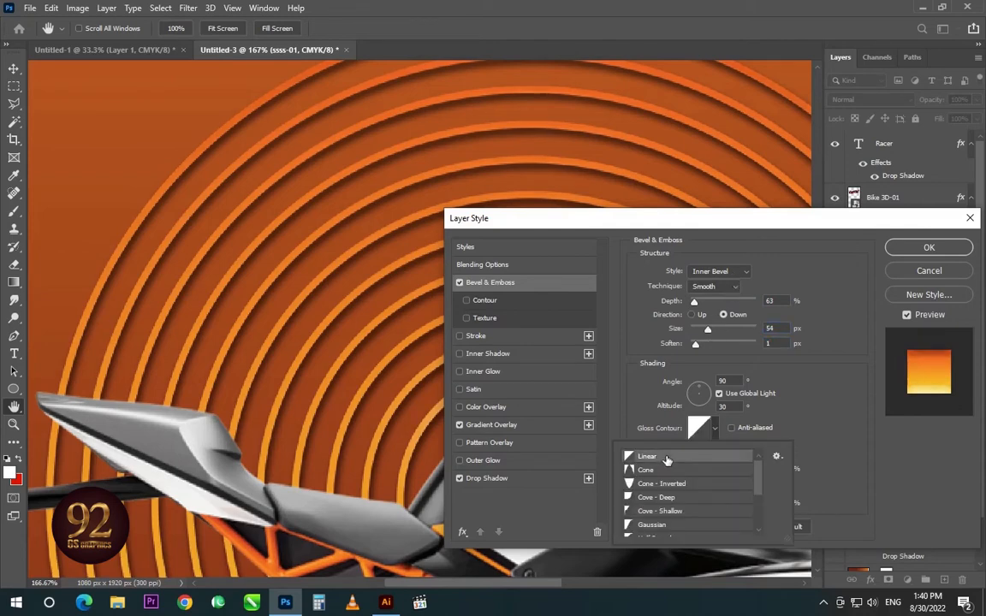
{"action": "left_click", "coordinate": [659, 470]}
{"action": "left_click", "coordinate": [668, 484]}
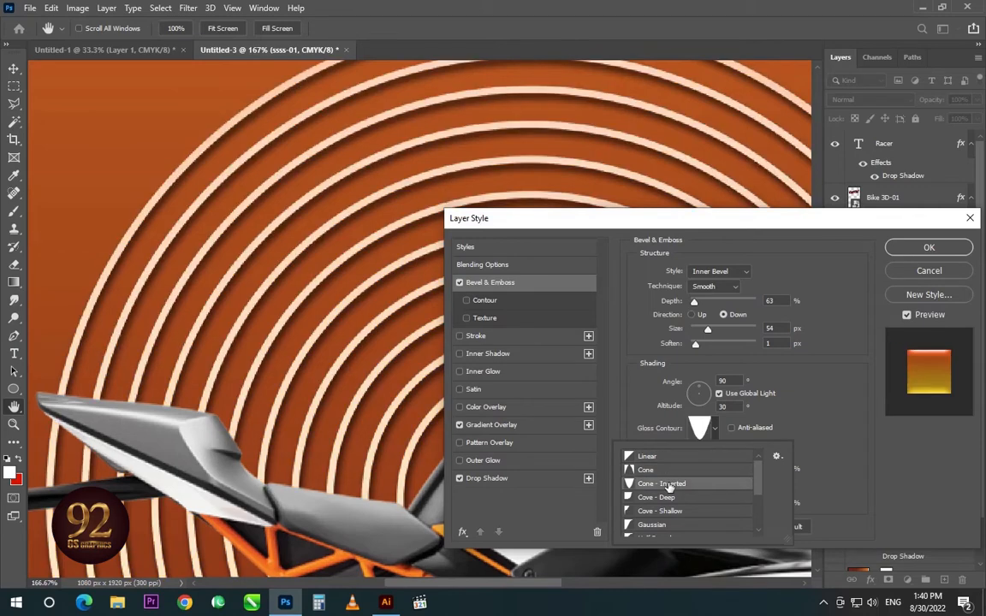
{"action": "left_click", "coordinate": [676, 498]}
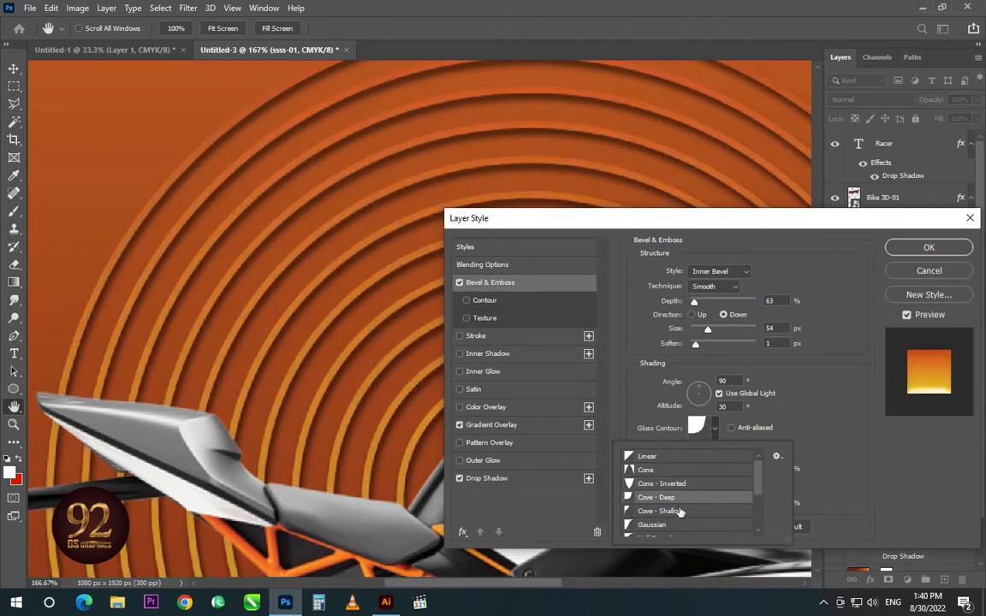
{"action": "left_click", "coordinate": [676, 511]}
{"action": "scroll", "coordinate": [756, 537], "scroll_direction": "down", "scroll_amount": 2}
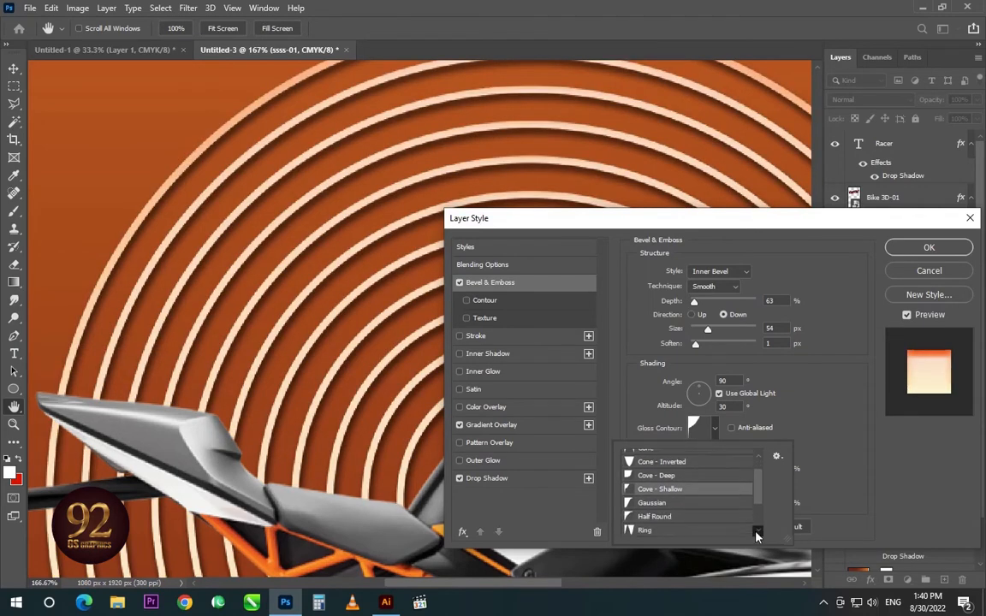
{"action": "left_click", "coordinate": [676, 506]}
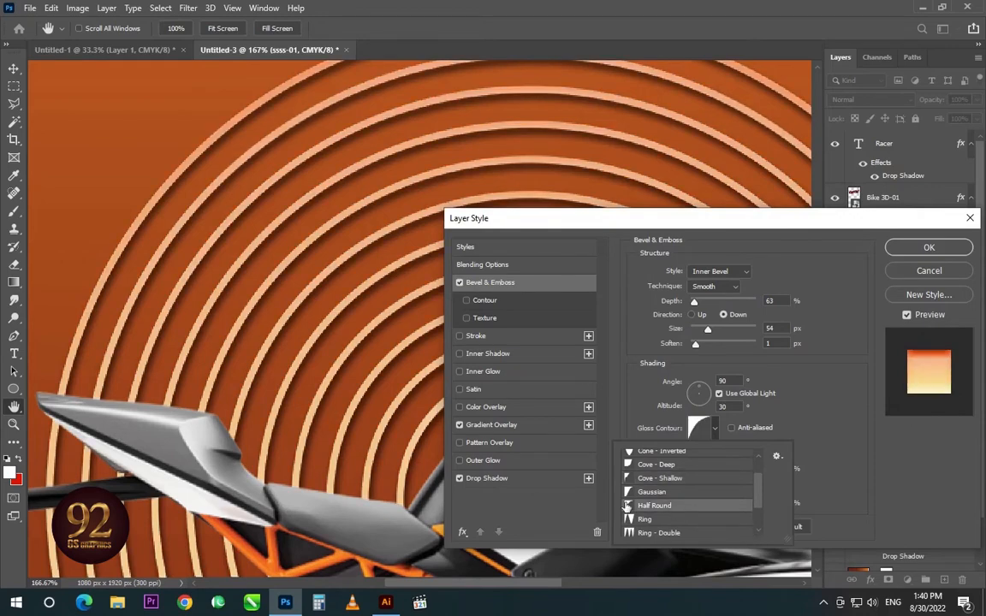
{"action": "left_click", "coordinate": [927, 248]}
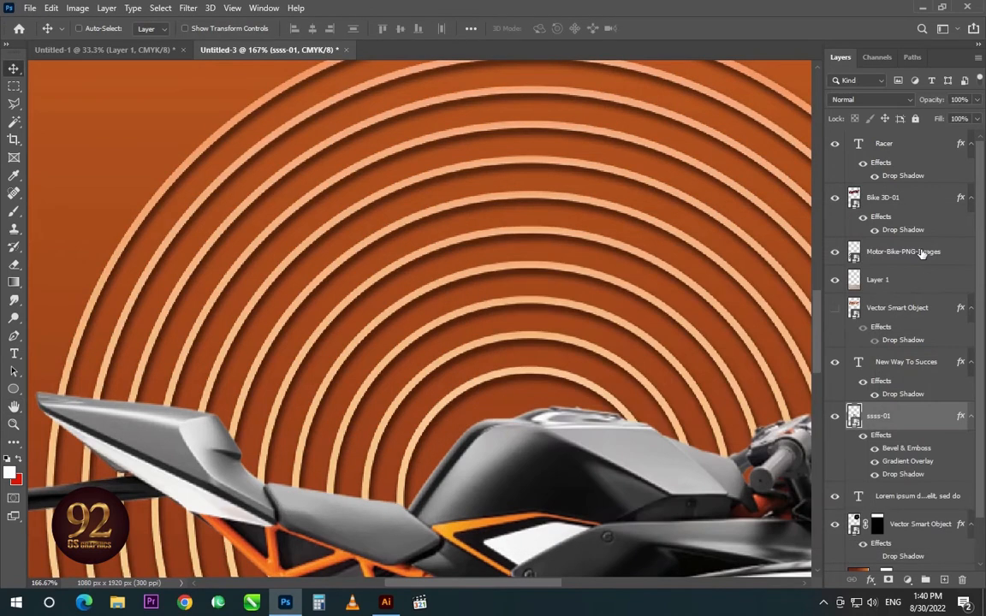
{"action": "key", "text": "ctrl+0"}
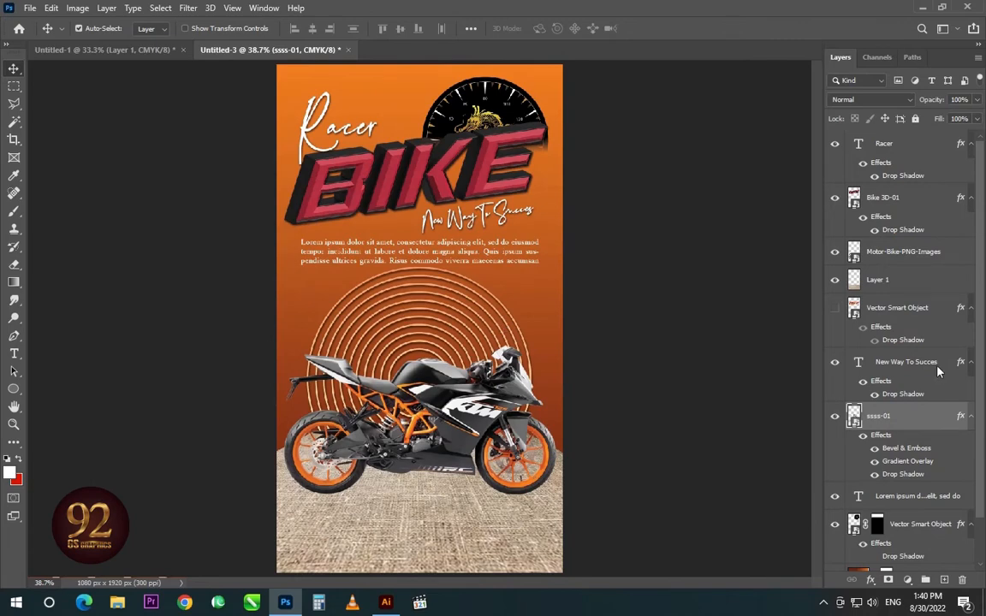
- Add a layer mask to the ssss-01 rings and fade their lower part behind the motorbike with a white-to-black linear gradient
{"action": "left_click", "coordinate": [888, 580]}
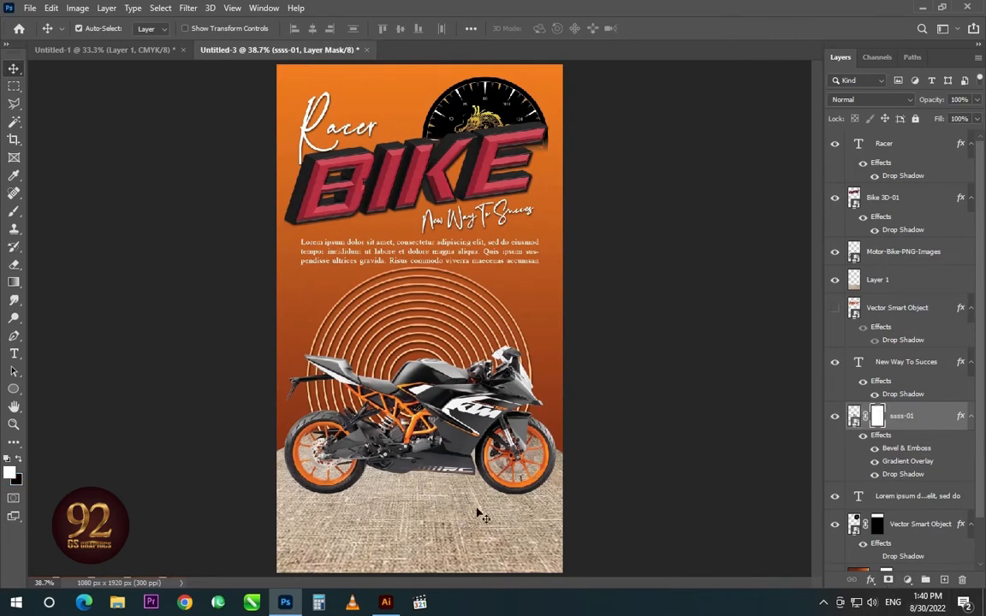
{"action": "left_click", "coordinate": [12, 286]}
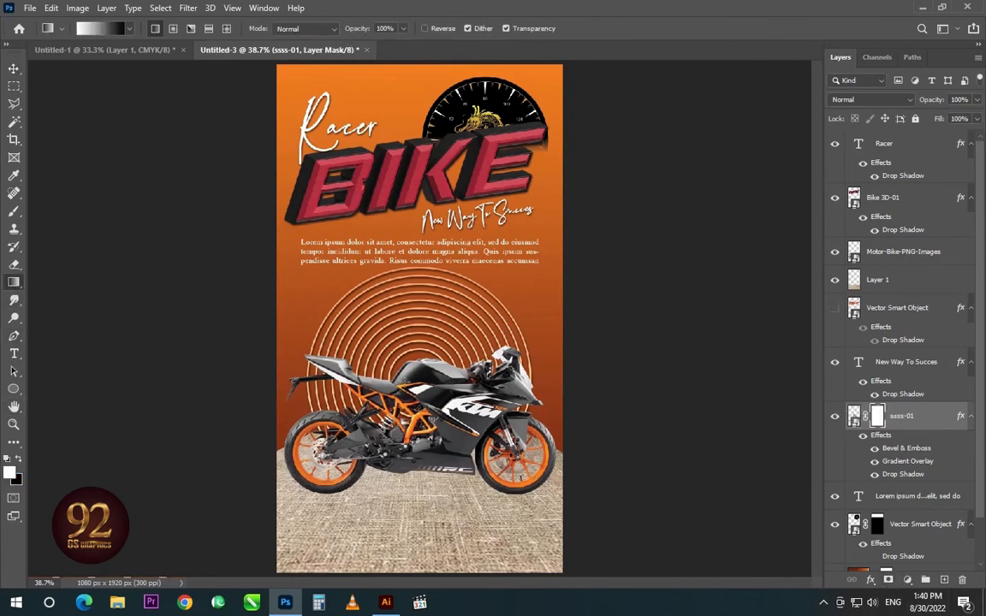
{"action": "left_click_drag", "start_coordinate": [416, 346], "coordinate": [416, 468]}
{"action": "left_click_drag", "start_coordinate": [428, 349], "coordinate": [419, 470]}
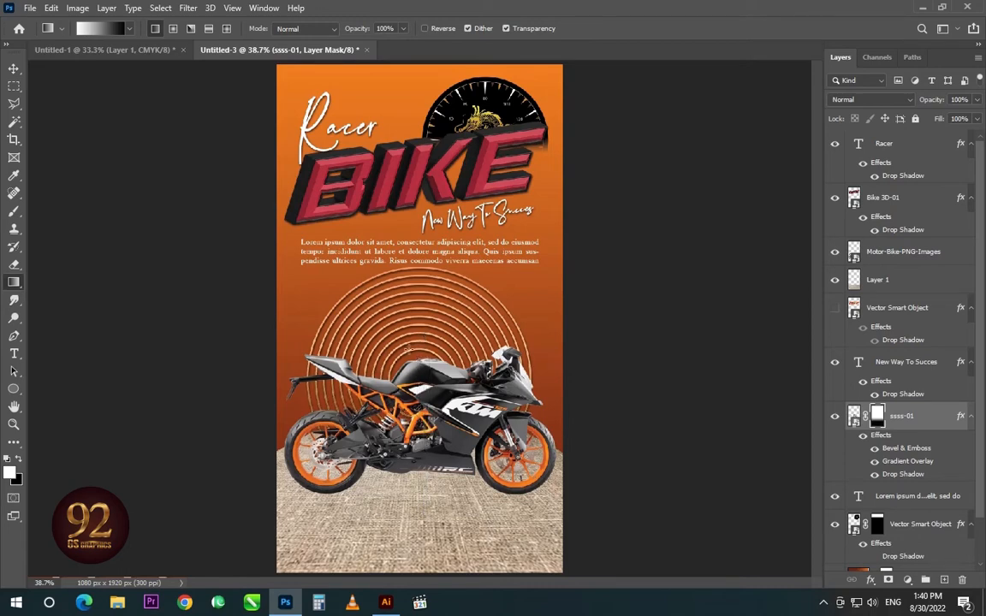
{"action": "left_click_drag", "start_coordinate": [408, 333], "coordinate": [423, 373]}
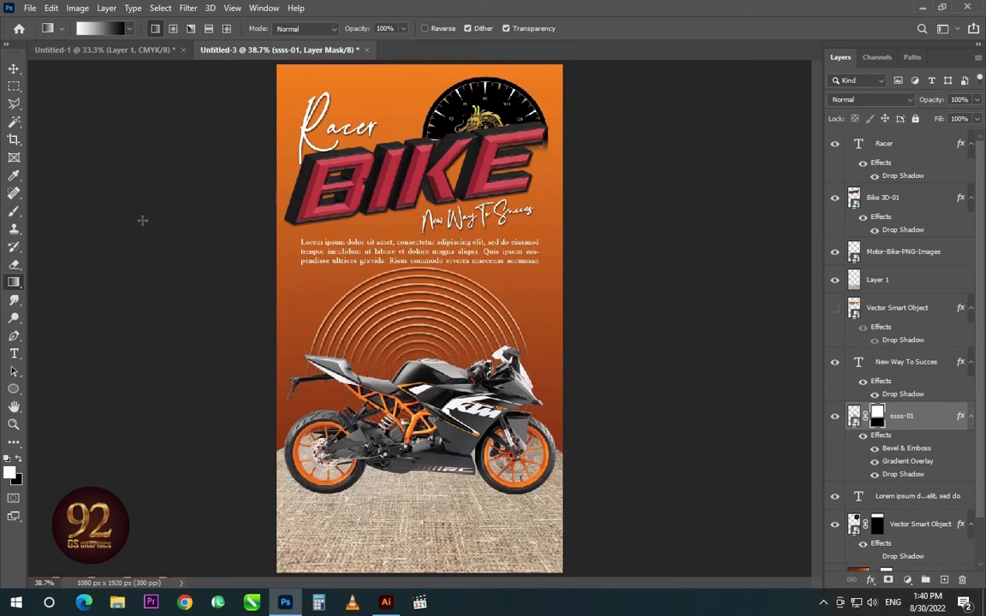
{"action": "left_click", "coordinate": [13, 68]}
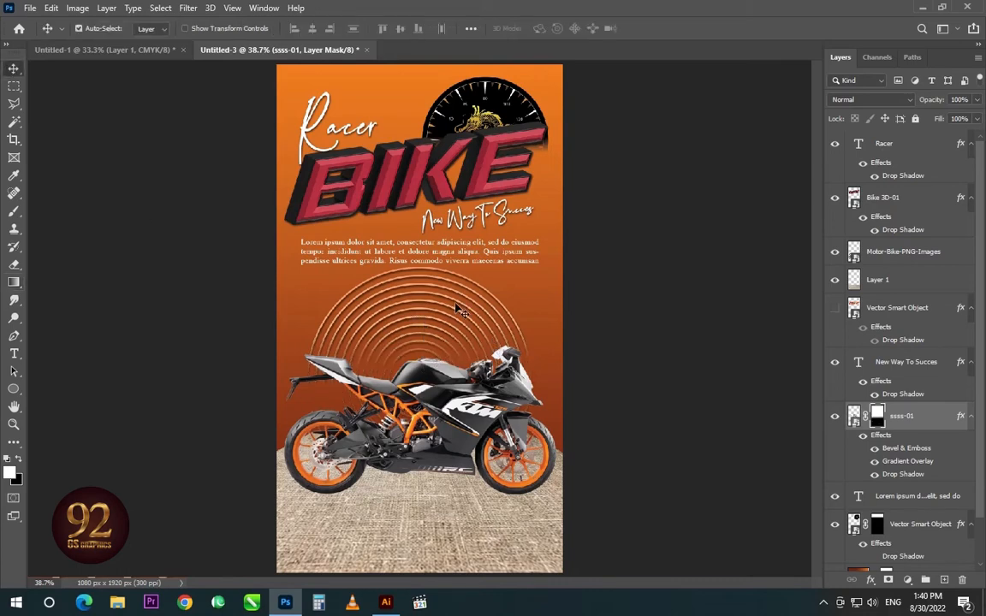
- Target the rings' smart object instead of its mask and move it straight down 230 px with Free Transform
{"action": "key", "text": "ctrl+t"}
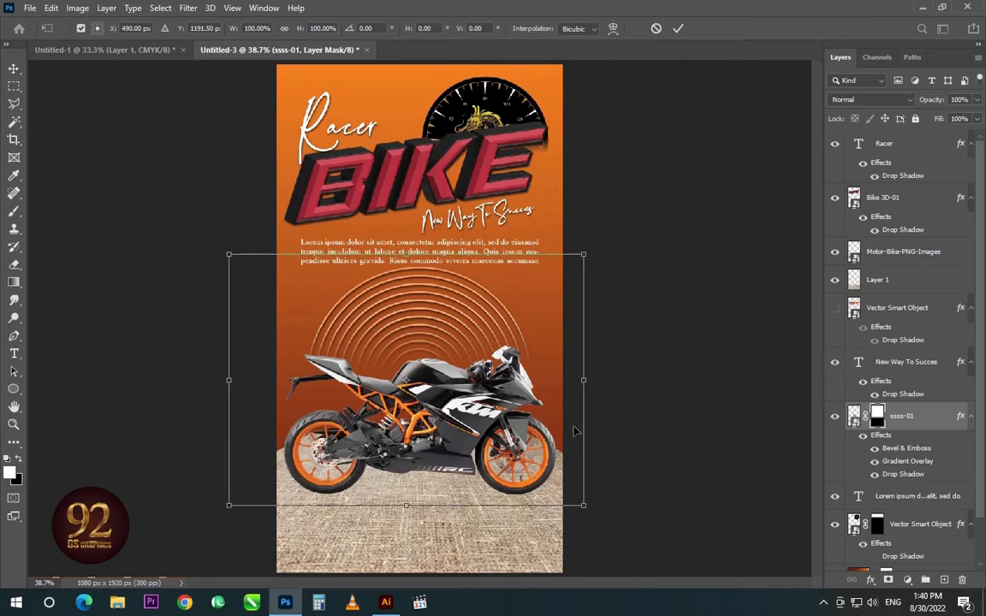
{"action": "left_click", "coordinate": [853, 417]}
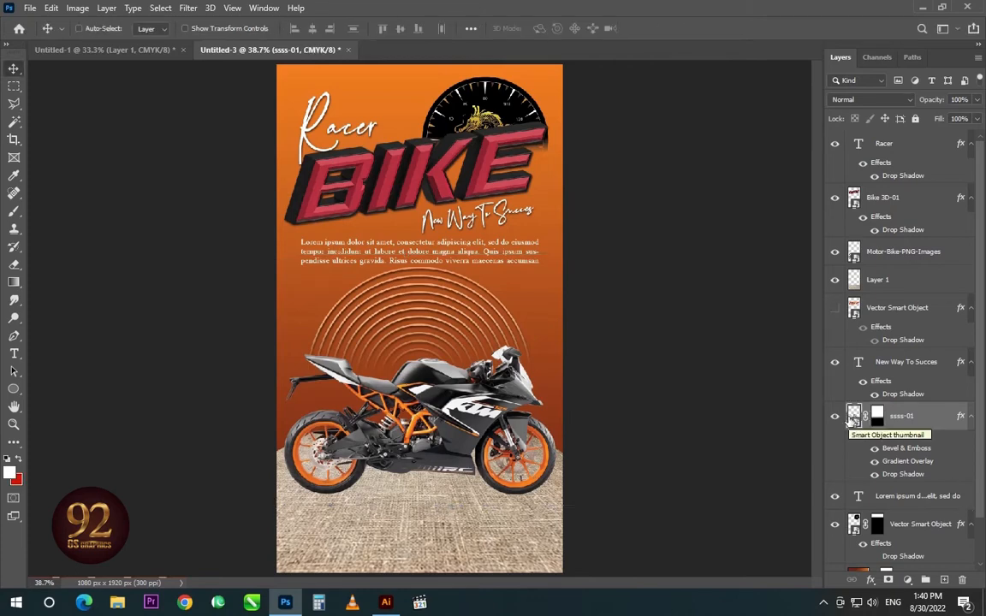
{"action": "key", "text": "ctrl+t"}
{"action": "key", "text": "shift+Down"}
{"action": "key", "text": "shift+Down"}
{"action": "key", "text": "shift+Down"}
{"action": "key", "text": "shift+Down"}
{"action": "key", "text": "shift+Down"}
{"action": "key", "text": "shift+Down"}
{"action": "key", "text": "shift+Down"}
{"action": "key", "text": "shift+Down"}
{"action": "key", "text": "shift+Down"}
{"action": "key", "text": "shift+Down"}
{"action": "key", "text": "shift+Down"}
{"action": "key", "text": "shift+Down"}
{"action": "key", "text": "shift+Down"}
{"action": "key", "text": "shift+Down"}
{"action": "key", "text": "shift+Down"}
{"action": "key", "text": "shift+Down"}
{"action": "key", "text": "shift+Down"}
{"action": "key", "text": "shift+Down"}
{"action": "key", "text": "shift+Down"}
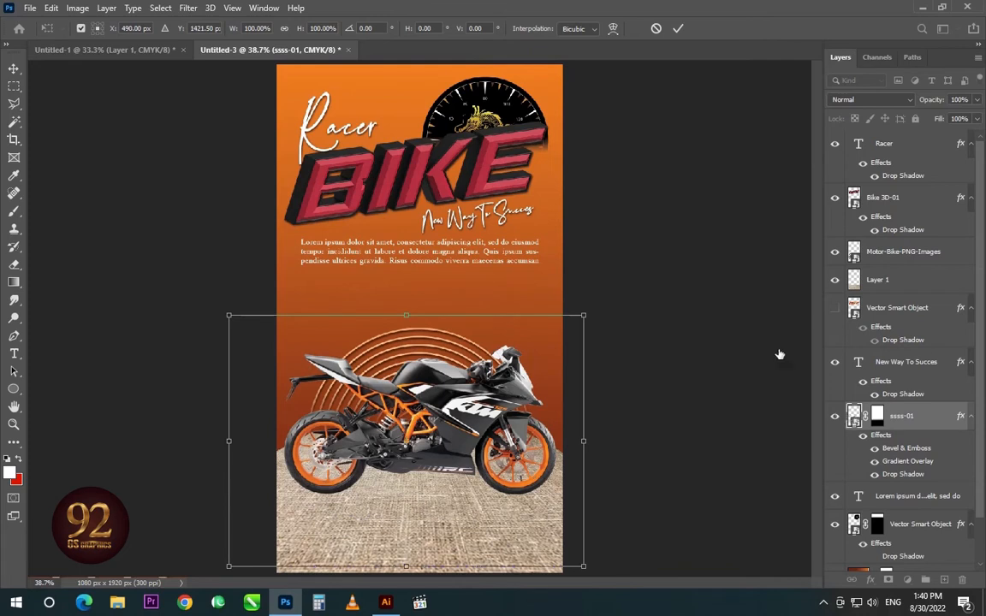
- Scale the rings to about 131%, raise them to just below the paragraph and commit the transform
{"action": "left_click_drag", "start_coordinate": [580, 323], "coordinate": [627, 261]}
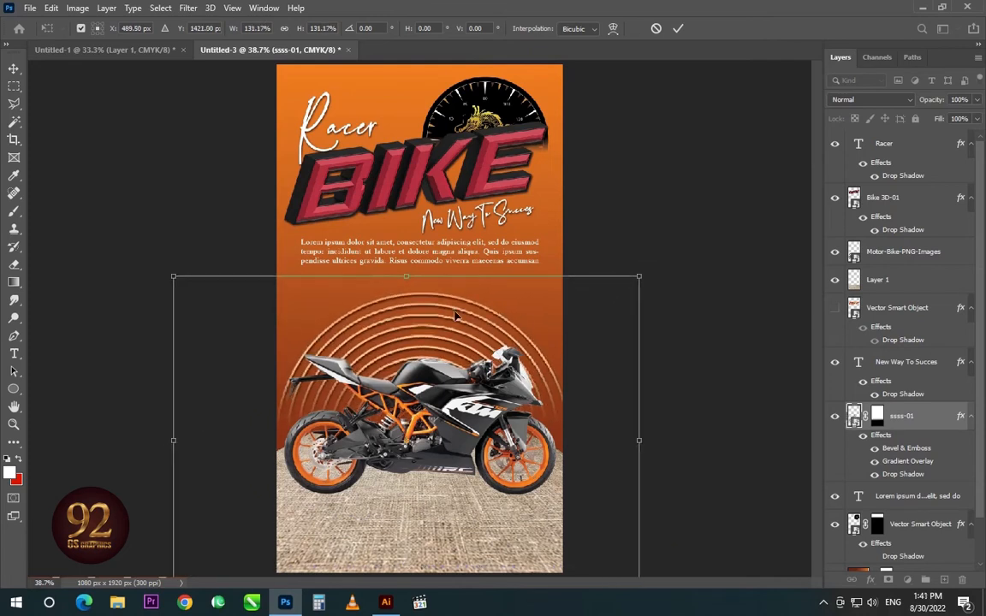
{"action": "key", "text": "shift+Up"}
{"action": "key", "text": "shift+Up"}
{"action": "key", "text": "shift+Up"}
{"action": "key", "text": "shift+Up"}
{"action": "key", "text": "shift+Up"}
{"action": "key", "text": "shift+Up"}
{"action": "key", "text": "shift+Up"}
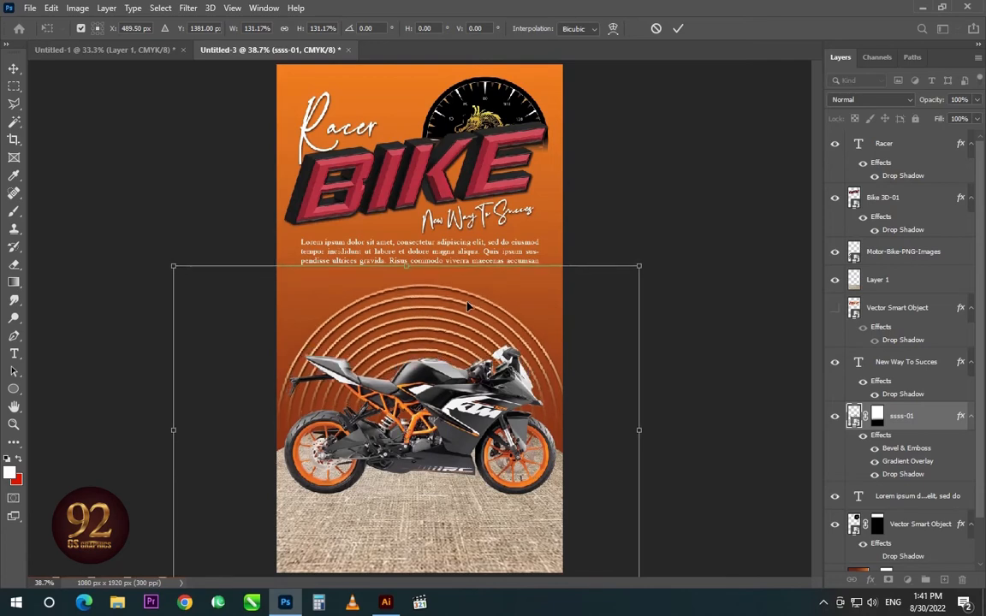
{"action": "key", "text": "Return"}
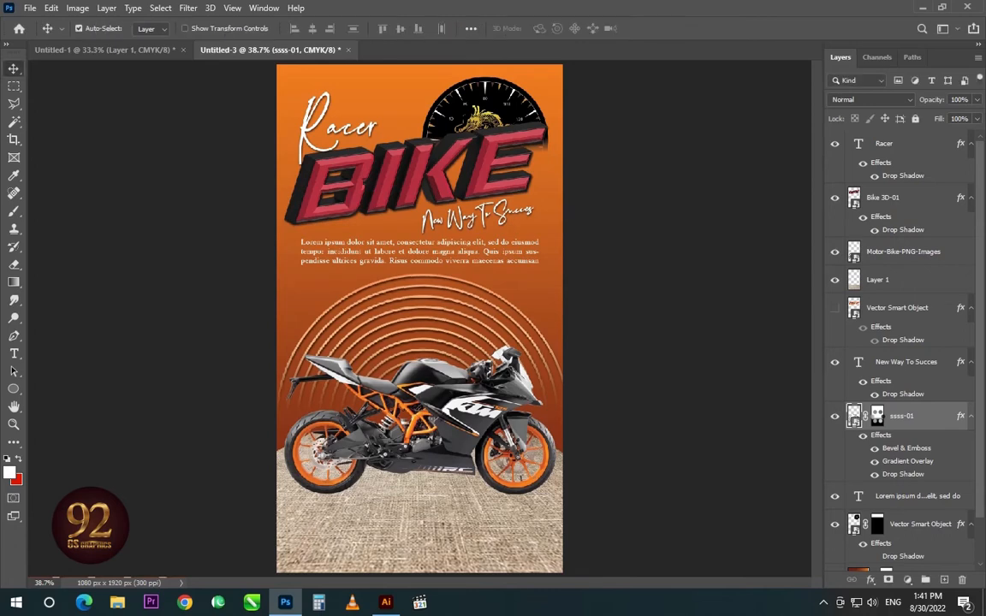
- Redraw the white-to-black gradient on the rings' mask so the fade starts lower, behind the motorbike's body
{"action": "key", "text": "g"}
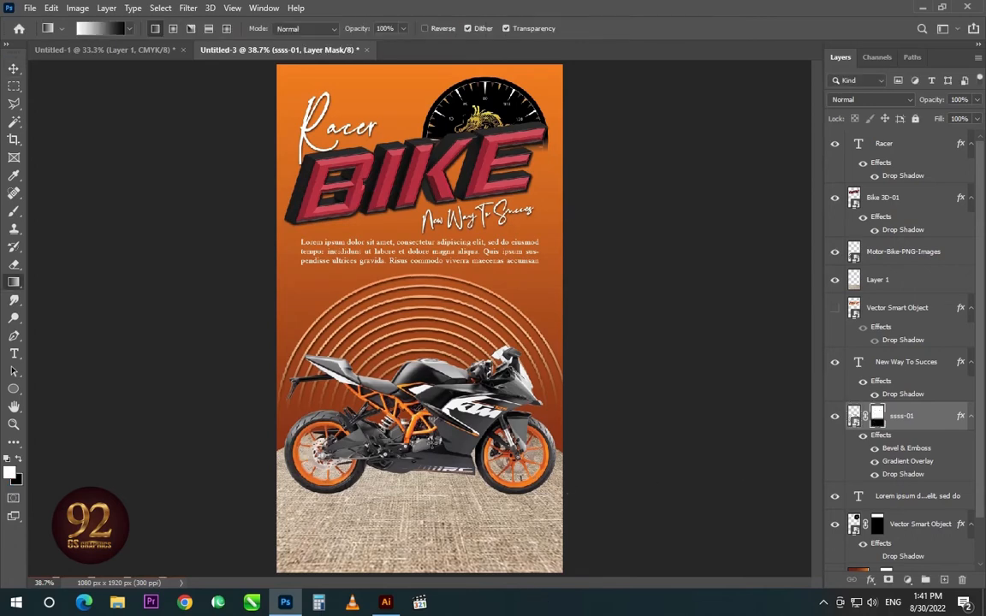
{"action": "left_click_drag", "start_coordinate": [418, 353], "coordinate": [420, 447]}
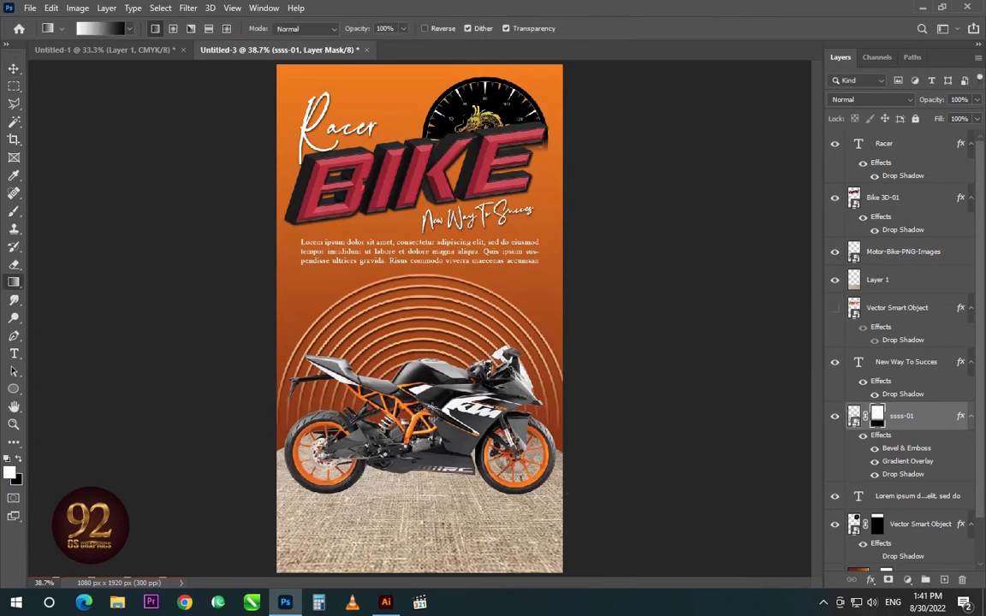
{"action": "left_click_drag", "start_coordinate": [432, 408], "coordinate": [430, 450]}
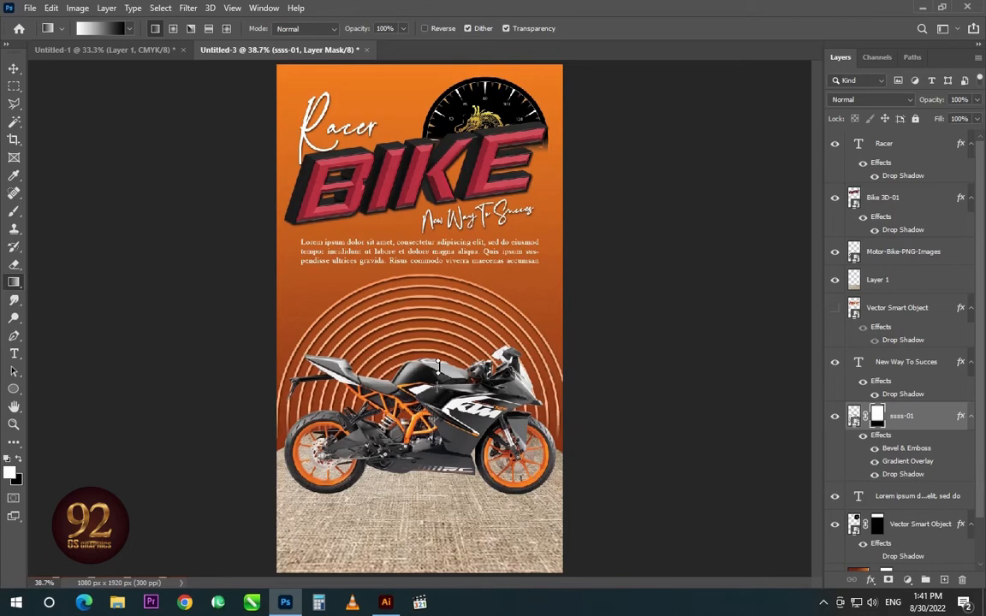
{"action": "mouse_move", "coordinate": [438, 387]}
{"action": "left_mouse_down"}
{"action": "mouse_move", "coordinate": [432, 482]}
{"action": "mouse_move", "coordinate": [431, 452]}
{"action": "left_mouse_up"}
{"action": "left_click_drag", "start_coordinate": [436, 371], "coordinate": [435, 431]}
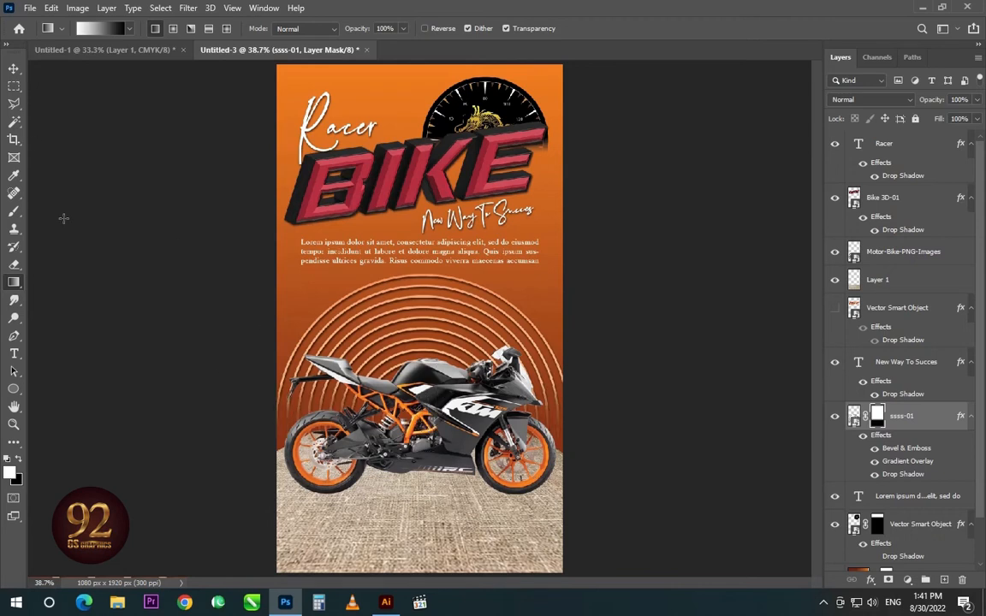
{"action": "left_click", "coordinate": [9, 69]}
- Try different blend modes on the ssss-01 rings layer
{"action": "left_click", "coordinate": [853, 422]}
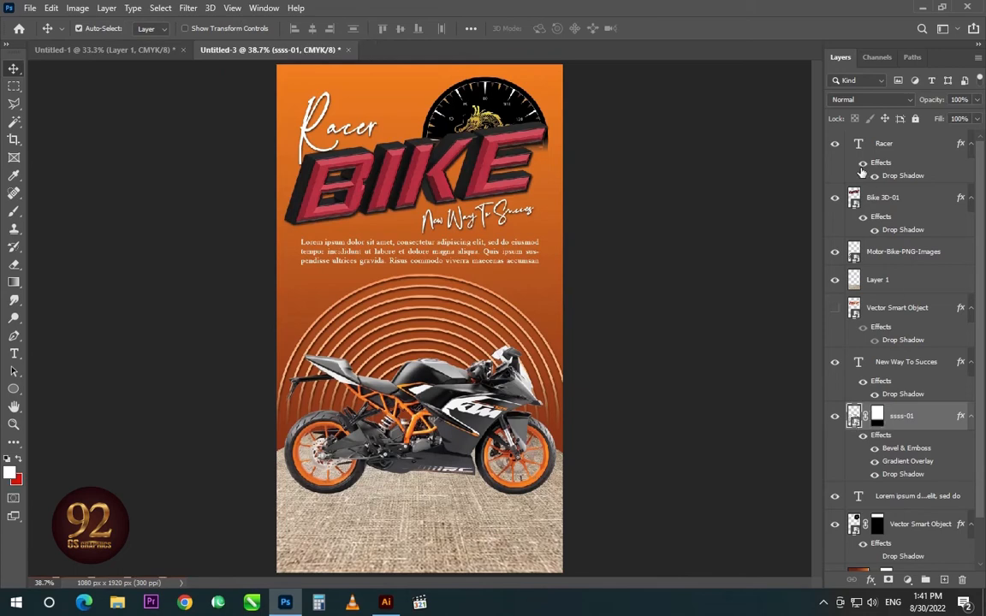
{"action": "left_click", "coordinate": [852, 100]}
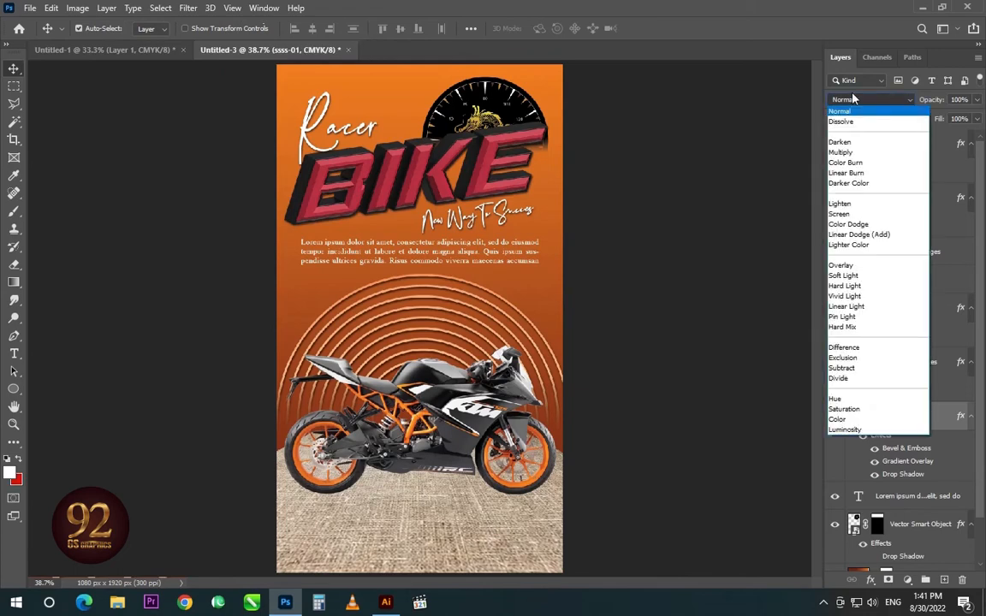
{"action": "left_click", "coordinate": [861, 96]}
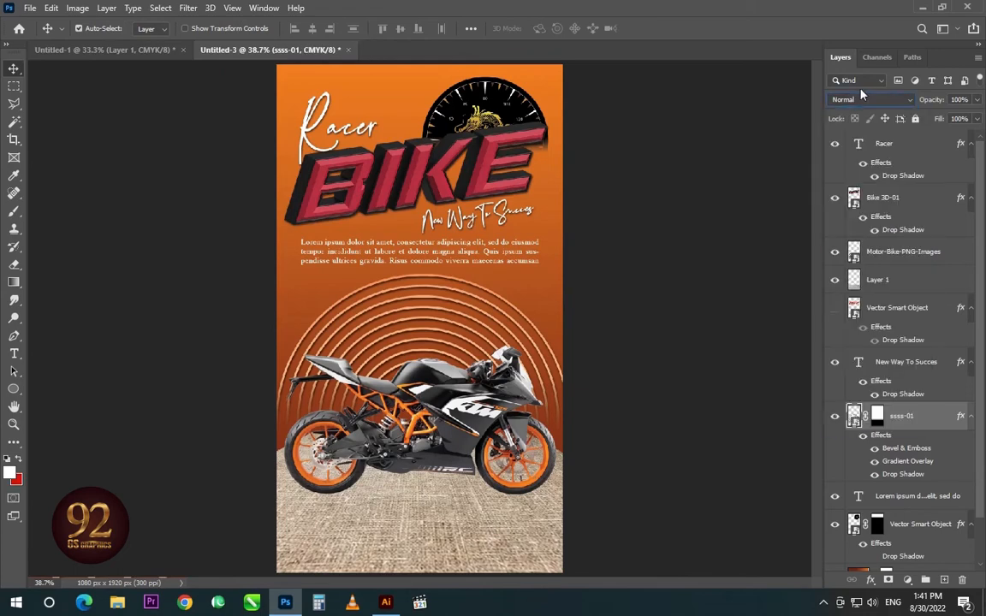
{"action": "key", "text": "Down"}
{"action": "key", "text": "Down"}
{"action": "key", "text": "Down"}
{"action": "key", "text": "Down"}
{"action": "key", "text": "Down"}
{"action": "key", "text": "Down"}
{"action": "key", "text": "Down"}
{"action": "left_click", "coordinate": [859, 98]}
{"action": "left_click", "coordinate": [853, 153]}
- Rasterize the ssss-01 rings layer and set its blend mode to Normal
{"action": "right_click", "coordinate": [823, 377]}
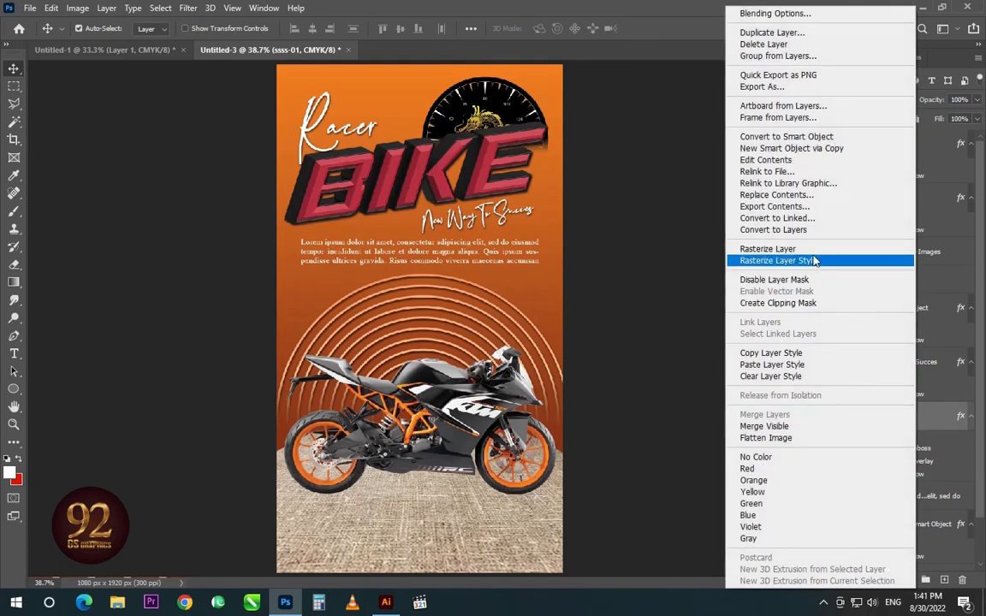
{"action": "left_click", "coordinate": [813, 248]}
{"action": "left_click", "coordinate": [859, 99]}
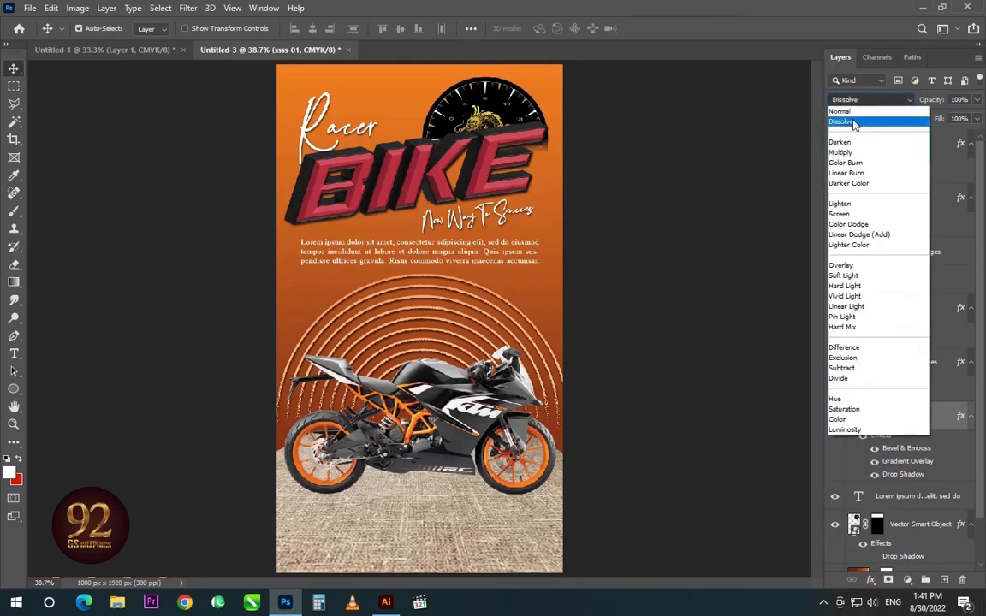
{"action": "left_click", "coordinate": [843, 112]}
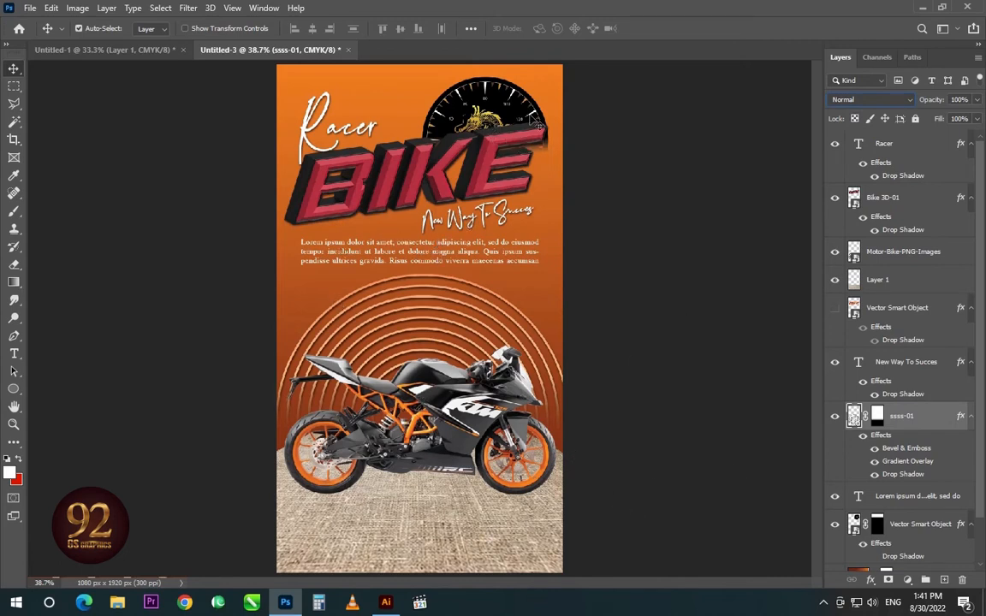
- Raise the speedometer to the poster's upper edge and rotate it about 9 degrees counterclockwise to follow the BIKE title's slant
{"action": "left_click_drag", "start_coordinate": [540, 123], "coordinate": [527, 110]}
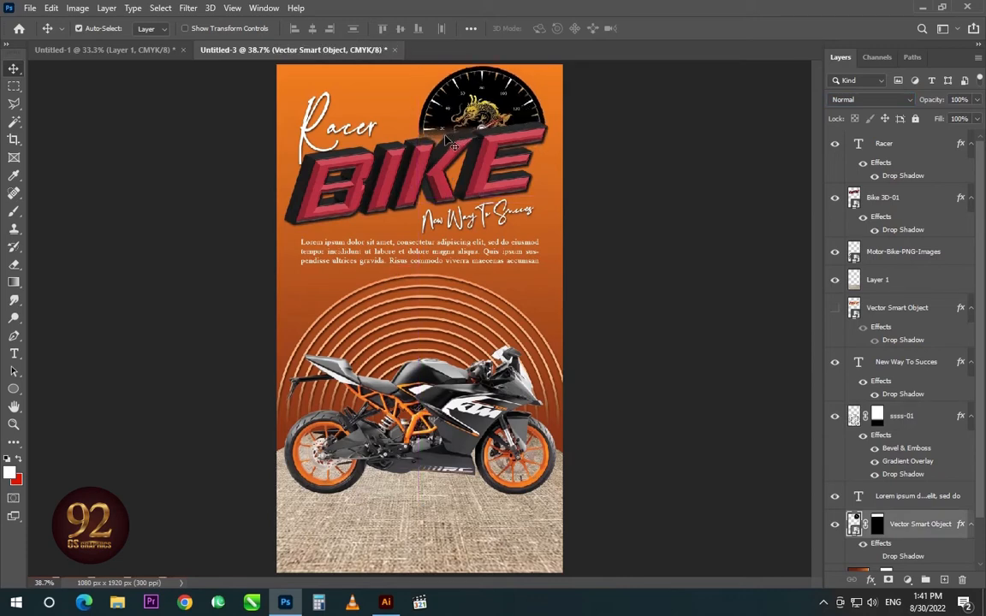
{"action": "key", "text": "ctrl+t"}
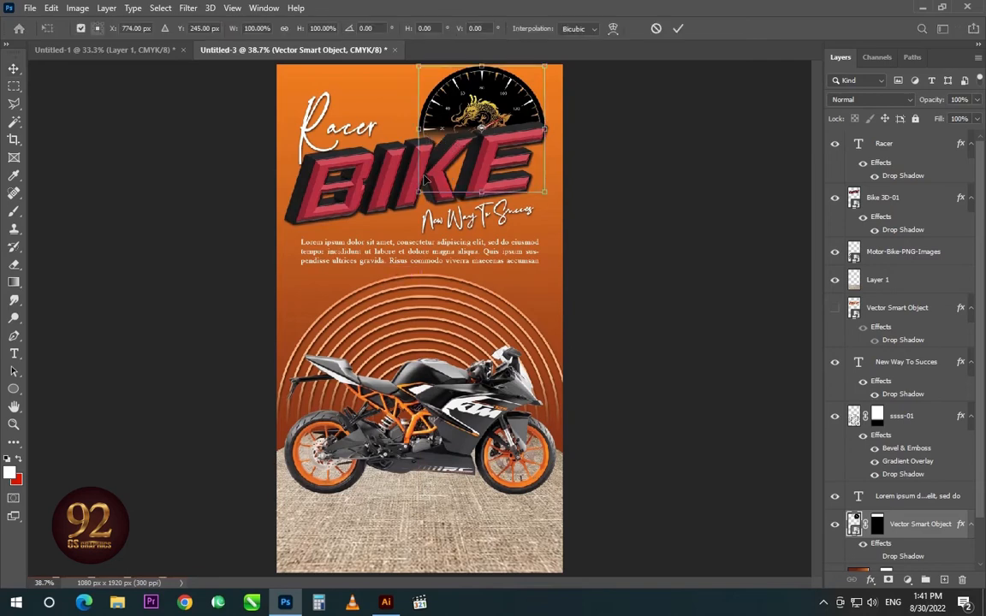
{"action": "left_click_drag", "start_coordinate": [408, 203], "coordinate": [417, 220]}
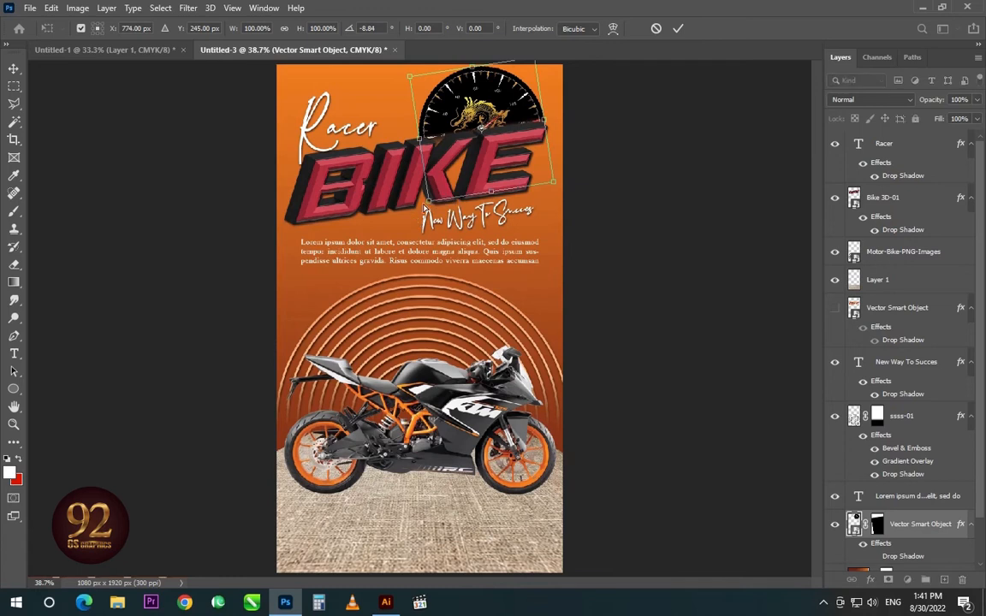
{"action": "key", "text": "Return"}
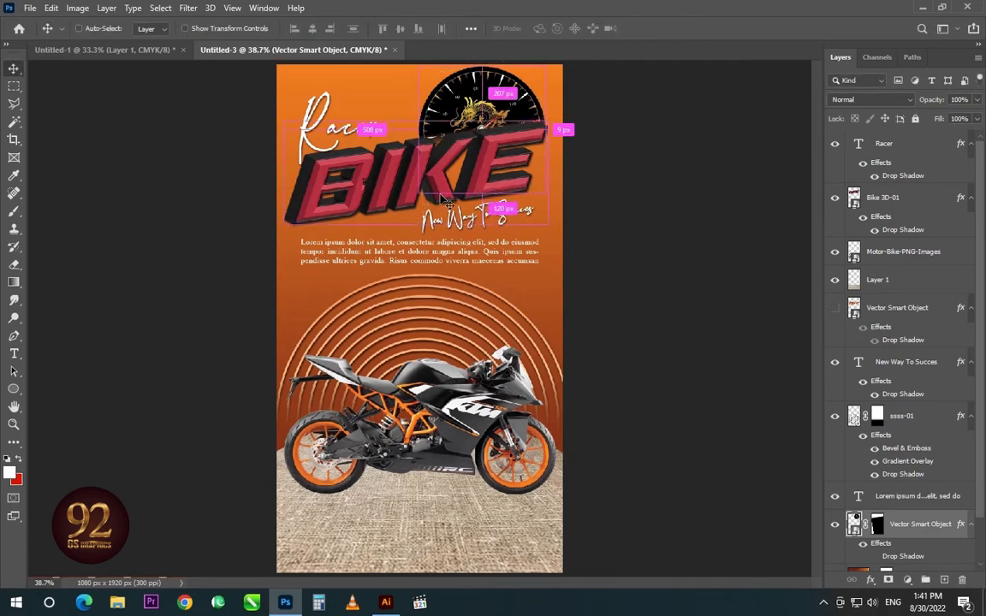
- Shift the tilted speedometer slightly left behind the BIKE title and deselect all layers
{"action": "left_click_drag", "start_coordinate": [443, 197], "coordinate": [397, 174]}
{"action": "key", "text": "ctrl+z"}
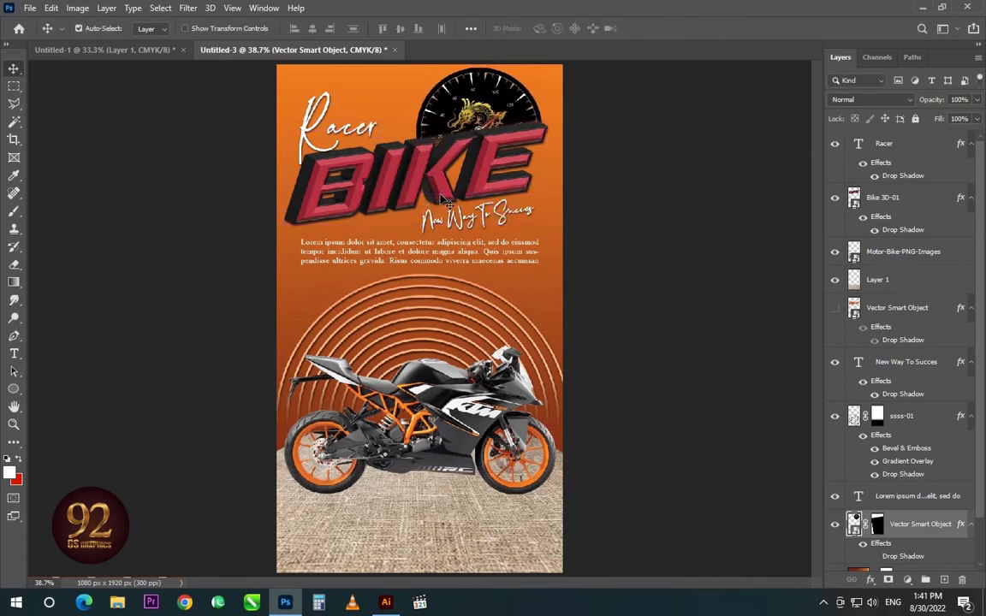
{"action": "left_click", "coordinate": [555, 233]}
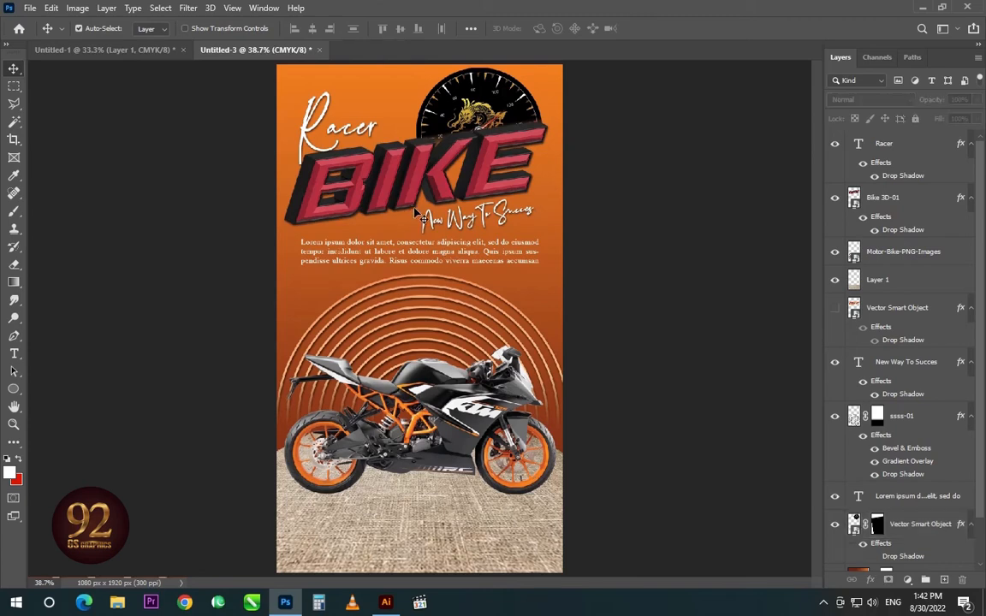
{"action": "scroll", "coordinate": [415, 213], "scroll_direction": "down", "scroll_amount": 2}
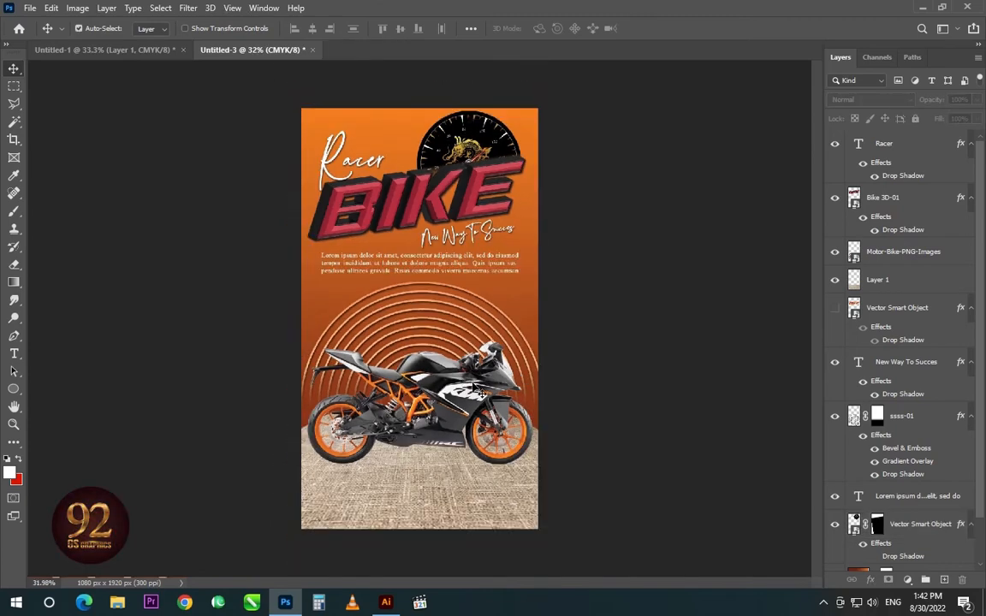
- Set the fabric floor layer's blend mode to Soft Light after trying other blend modes
{"action": "left_click", "coordinate": [459, 476]}
{"action": "left_click", "coordinate": [881, 101]}
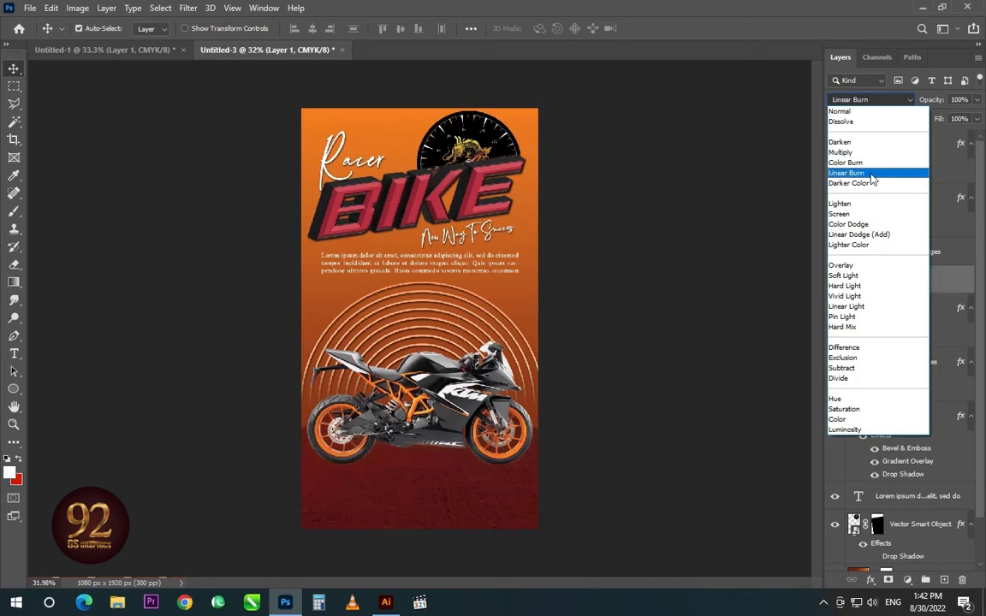
{"action": "left_click", "coordinate": [866, 152]}
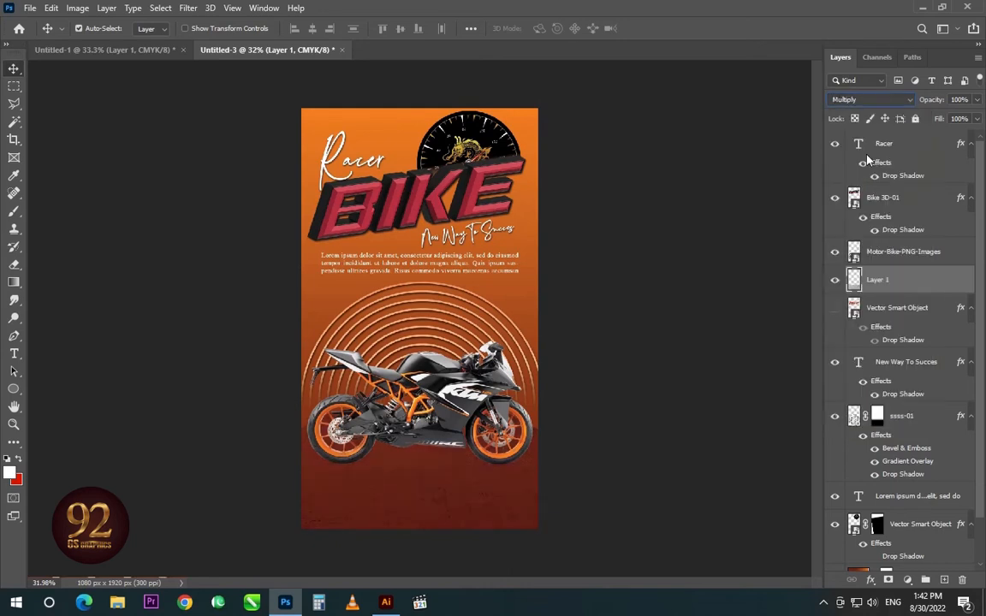
{"action": "key", "text": "Down"}
{"action": "key", "text": "Down"}
{"action": "key", "text": "Down"}
{"action": "key", "text": "Down"}
{"action": "key", "text": "Down"}
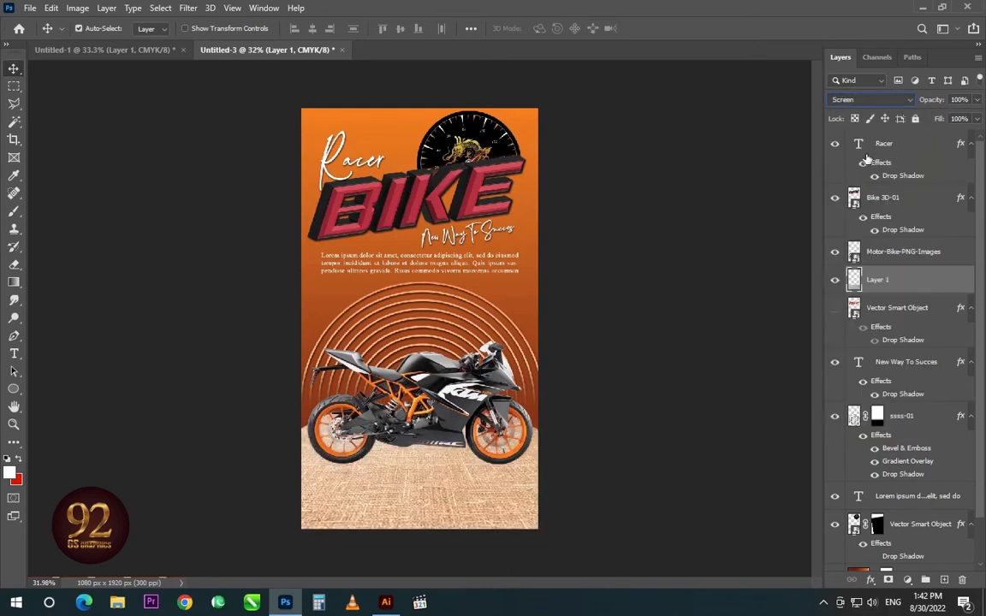
{"action": "key", "text": "Down"}
{"action": "key", "text": "Down"}
{"action": "key", "text": "Down"}
{"action": "key", "text": "Down"}
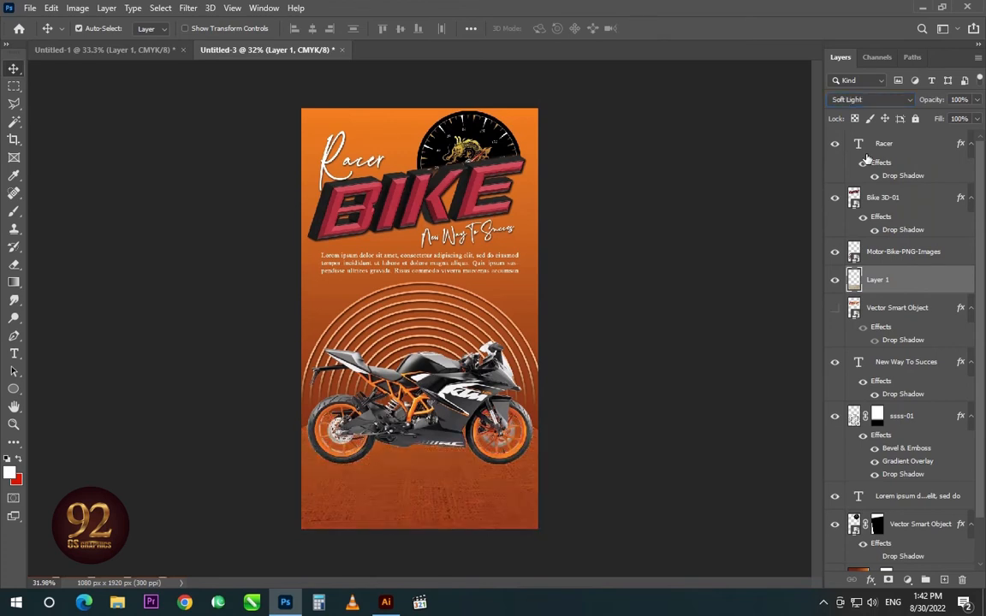
- Add a layer mask to the fabric floor layer and fade its lower part with a gradient
{"action": "left_click", "coordinate": [925, 580]}
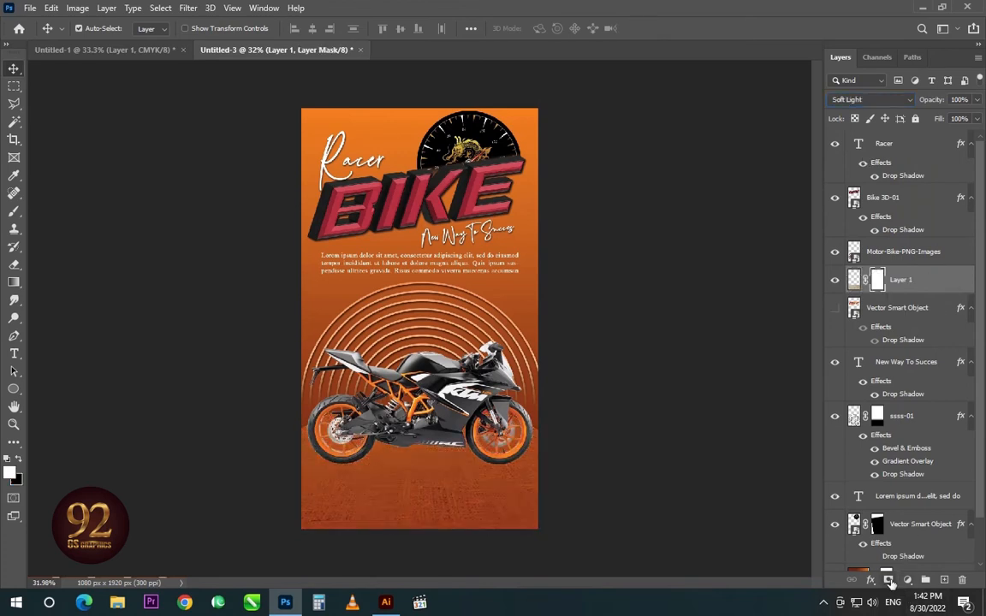
{"action": "key", "text": "g"}
{"action": "mouse_move", "coordinate": [416, 454]}
{"action": "left_mouse_down"}
{"action": "mouse_move", "coordinate": [422, 541]}
{"action": "mouse_move", "coordinate": [432, 514]}
{"action": "left_mouse_up"}
{"action": "left_click", "coordinate": [14, 68]}
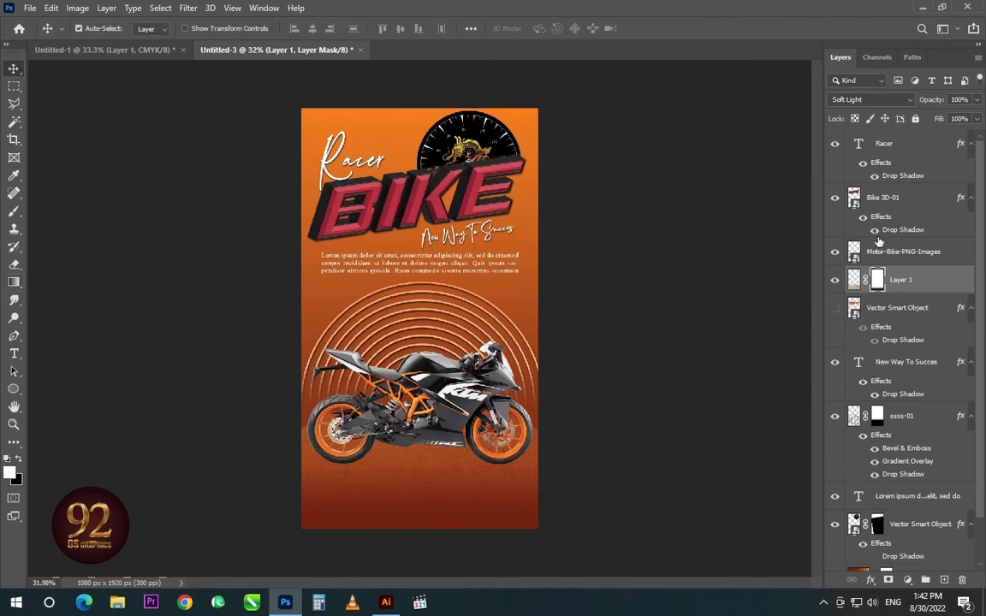
- Paint one soft black brush spot of about 488 px above the bike on a new layer placed beneath the bike
{"action": "left_click", "coordinate": [945, 582]}
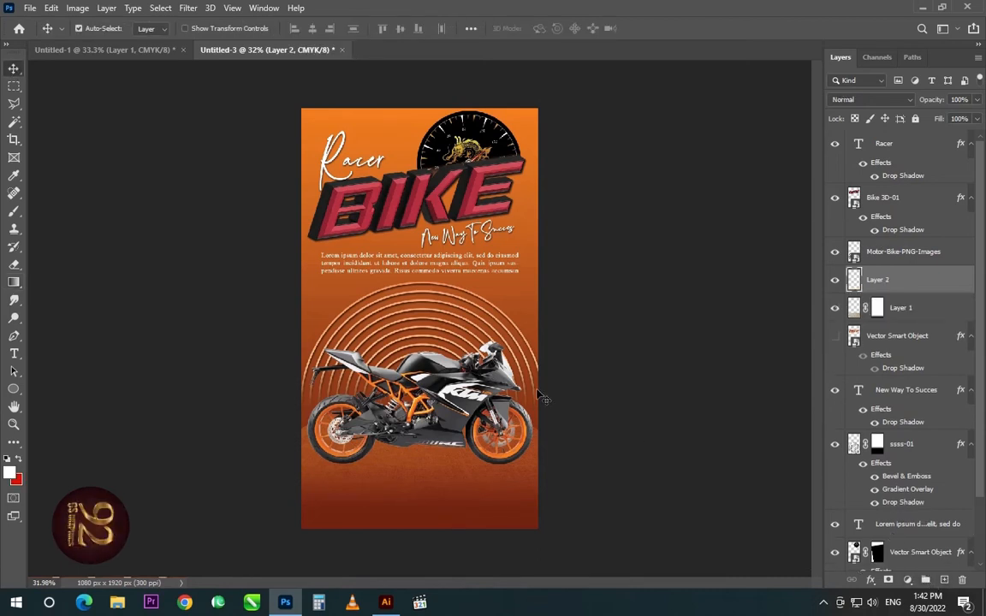
{"action": "key", "text": "b"}
{"action": "key", "text": "d"}
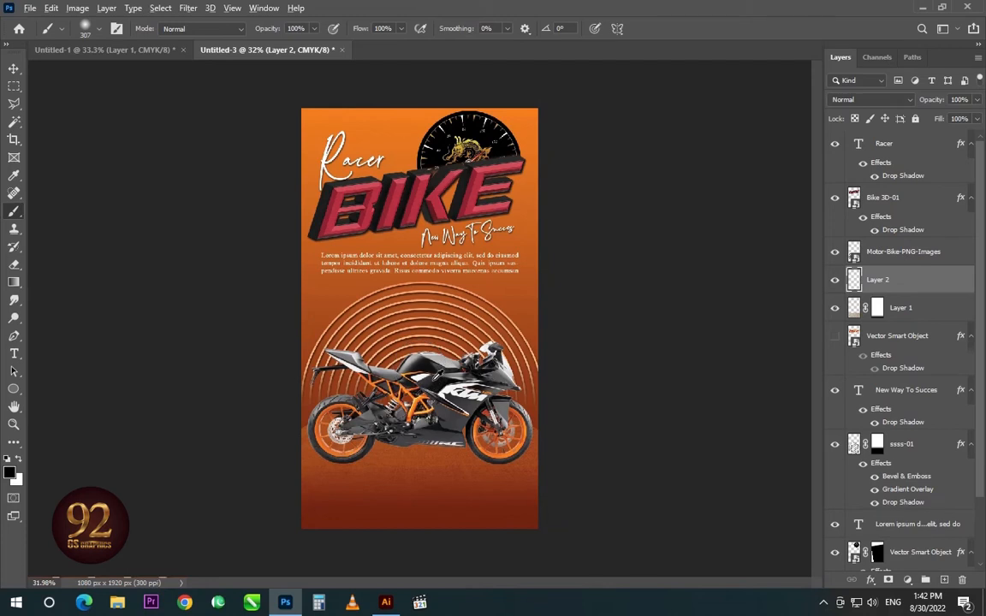
{"action": "left_click_drag", "start_coordinate": [432, 337], "coordinate": [453, 350]}
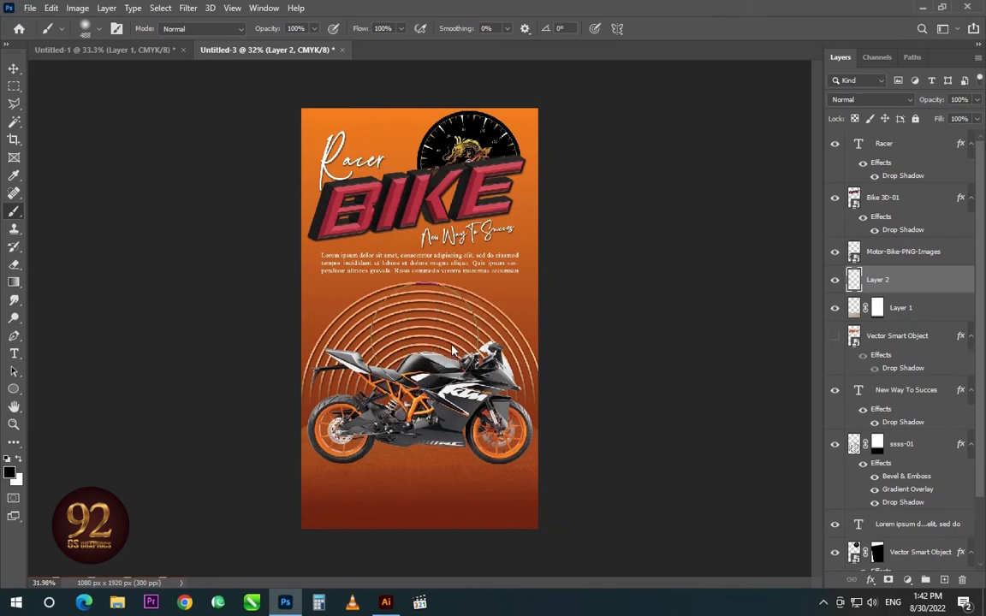
{"action": "left_click", "coordinate": [421, 319]}
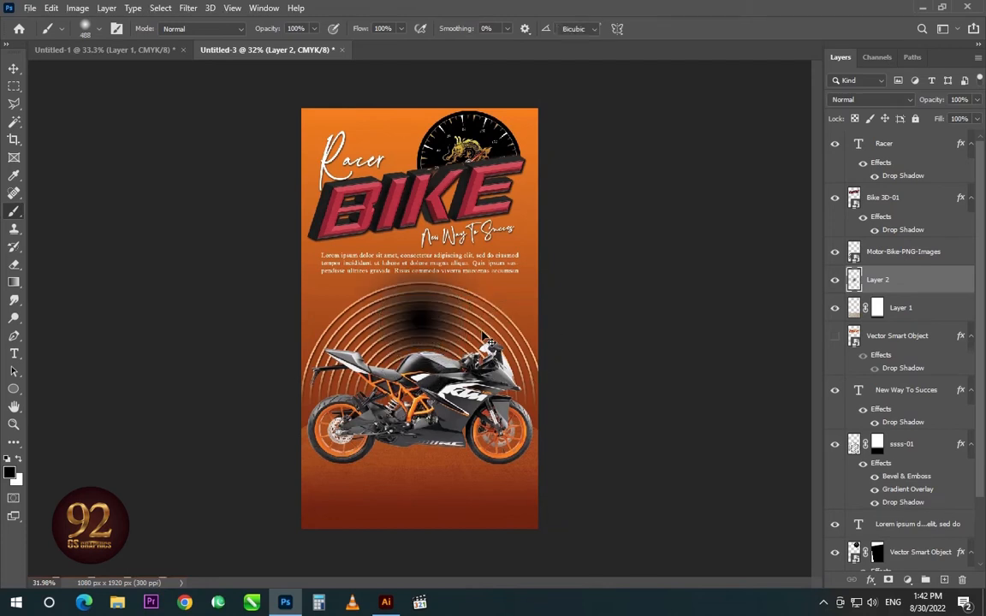
- Flatten the black spot to about 79% width and 6% height and place it under the front wheel as a shadow
{"action": "key", "text": "ctrl+t"}
{"action": "left_click_drag", "start_coordinate": [424, 234], "coordinate": [705, 508]}
{"action": "left_click_drag", "start_coordinate": [572, 443], "coordinate": [666, 496]}
{"action": "scroll", "coordinate": [512, 322], "scroll_direction": "down", "scroll_amount": 7}
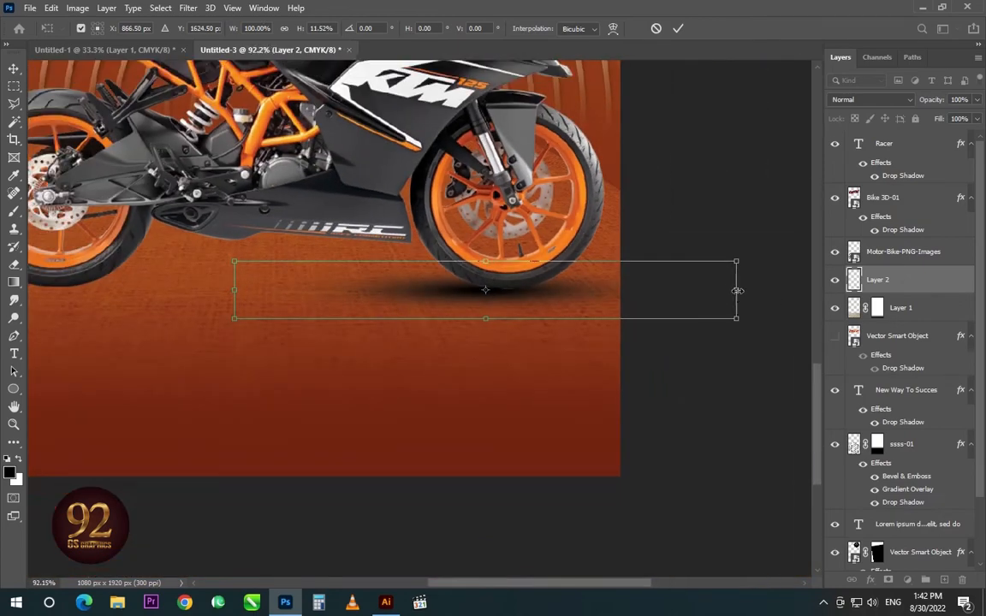
{"action": "left_click_drag", "start_coordinate": [737, 291], "coordinate": [630, 290]}
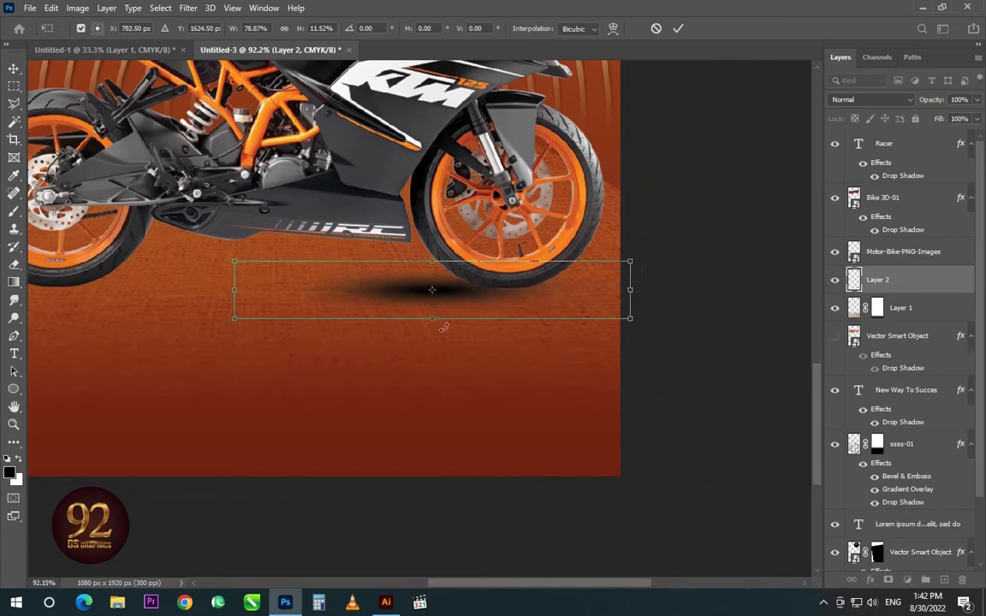
{"action": "mouse_move", "coordinate": [430, 320]}
{"action": "left_mouse_down"}
{"action": "mouse_move", "coordinate": [429, 289]}
{"action": "mouse_move", "coordinate": [534, 294]}
{"action": "left_mouse_up"}
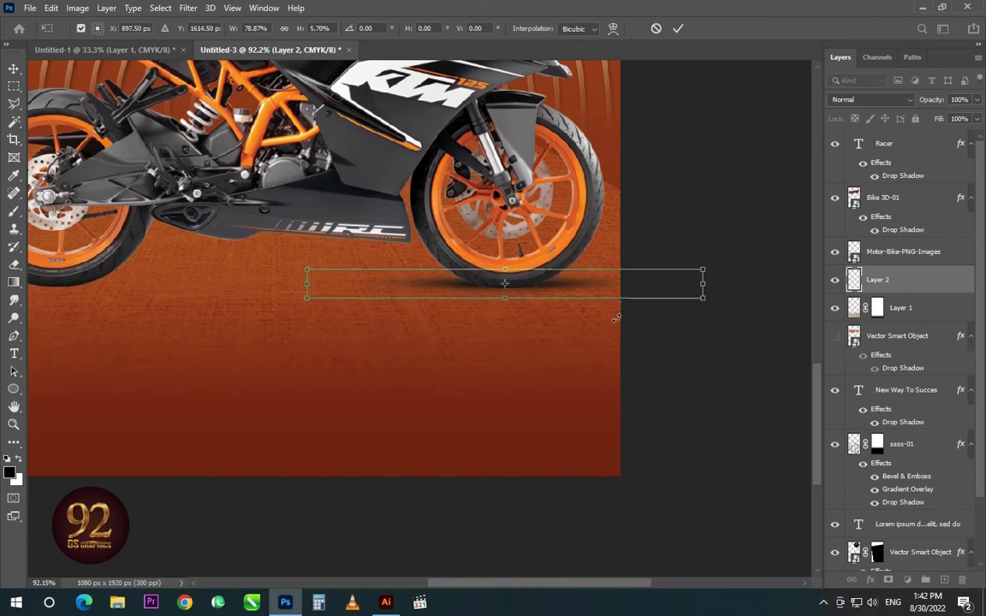
{"action": "key", "text": "Return"}
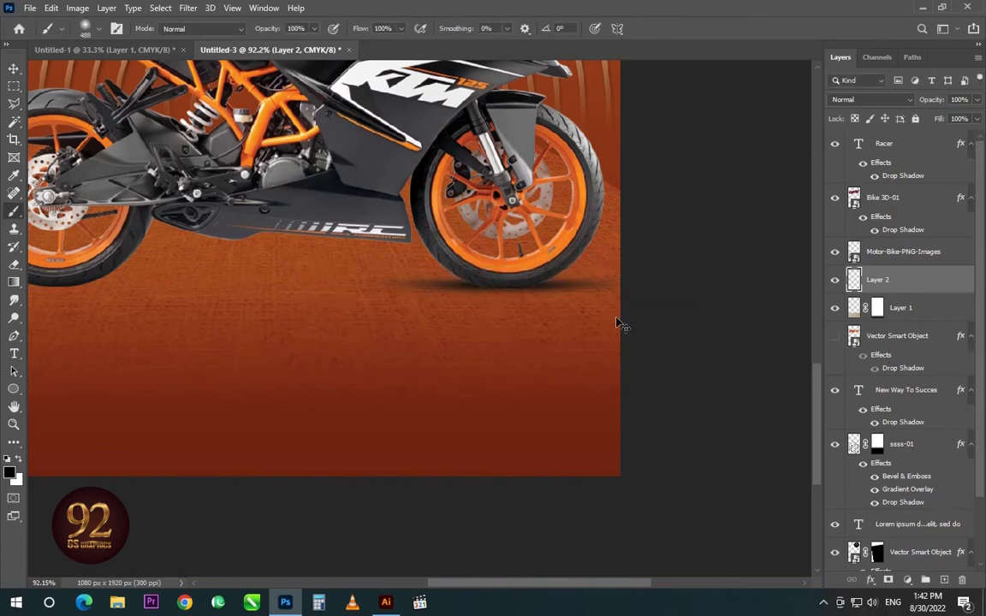
{"action": "key", "text": "shift+Right"}
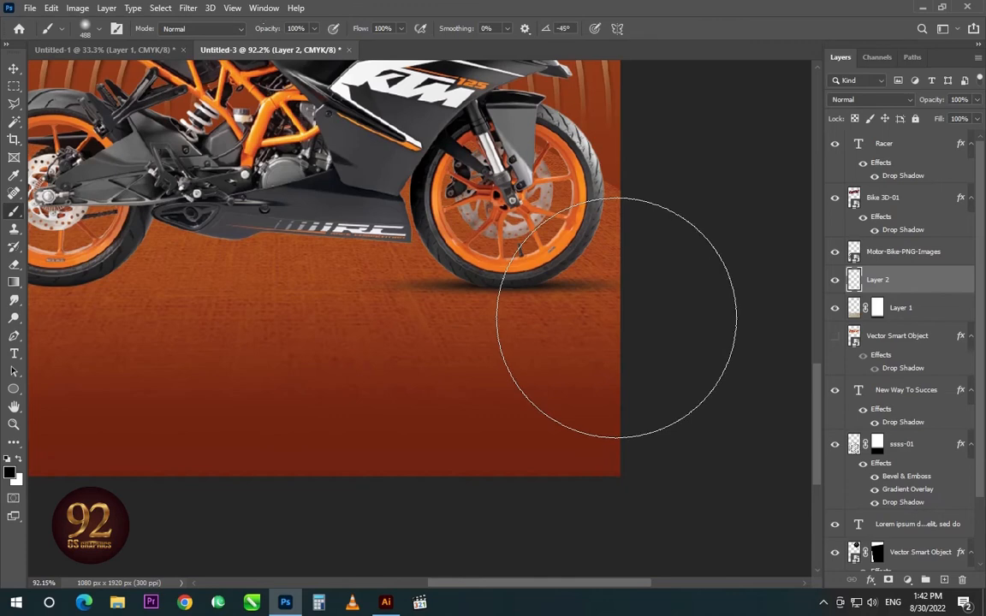
- Set the front wheel shadow layer to Multiply blend mode with 75% opacity
{"action": "key", "text": "v"}
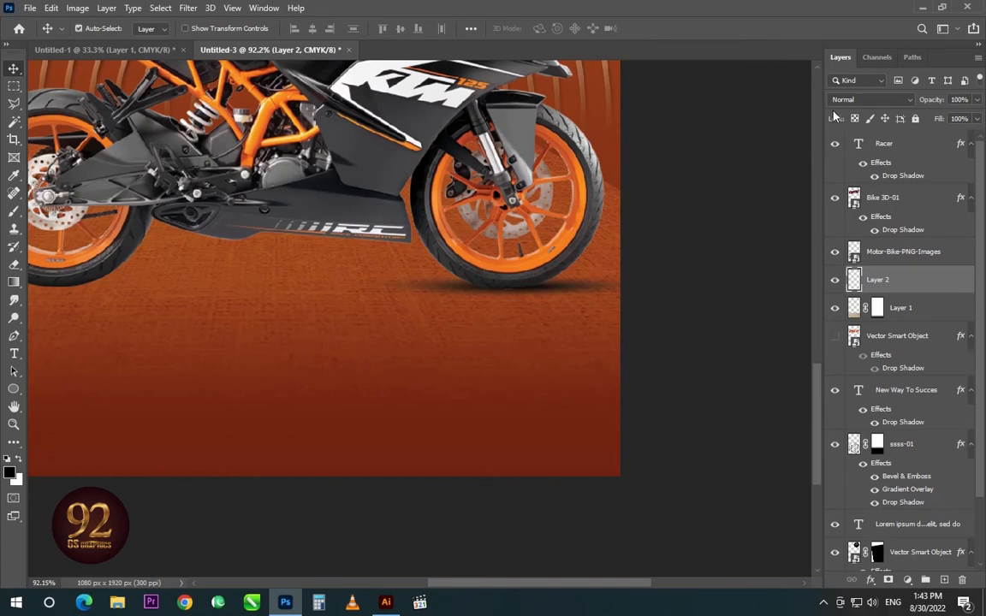
{"action": "left_click", "coordinate": [865, 99]}
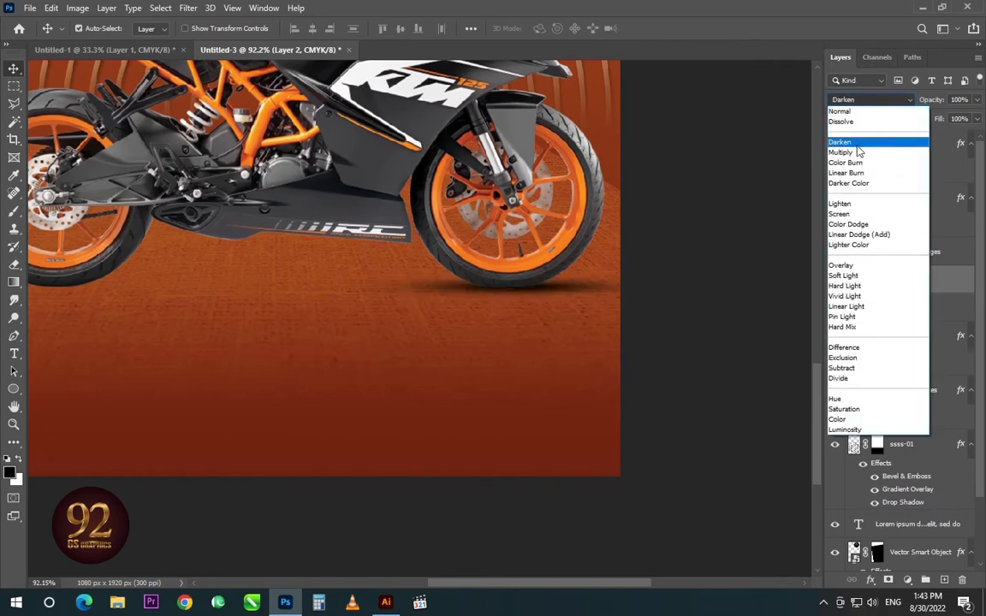
{"action": "left_click", "coordinate": [856, 153]}
{"action": "left_click", "coordinate": [952, 99]}
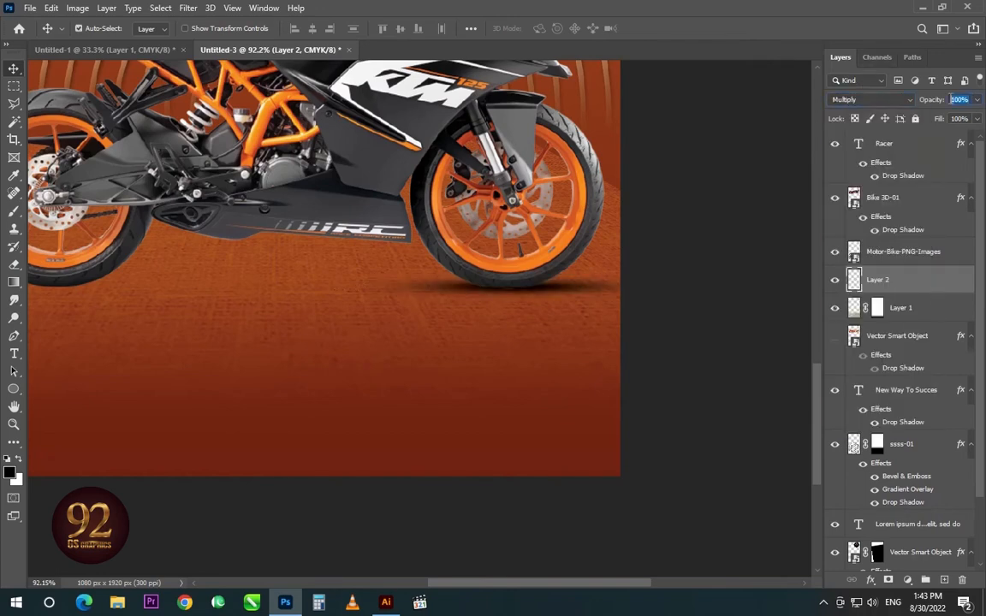
{"action": "type", "text": "75"}
{"action": "key", "text": "Return"}
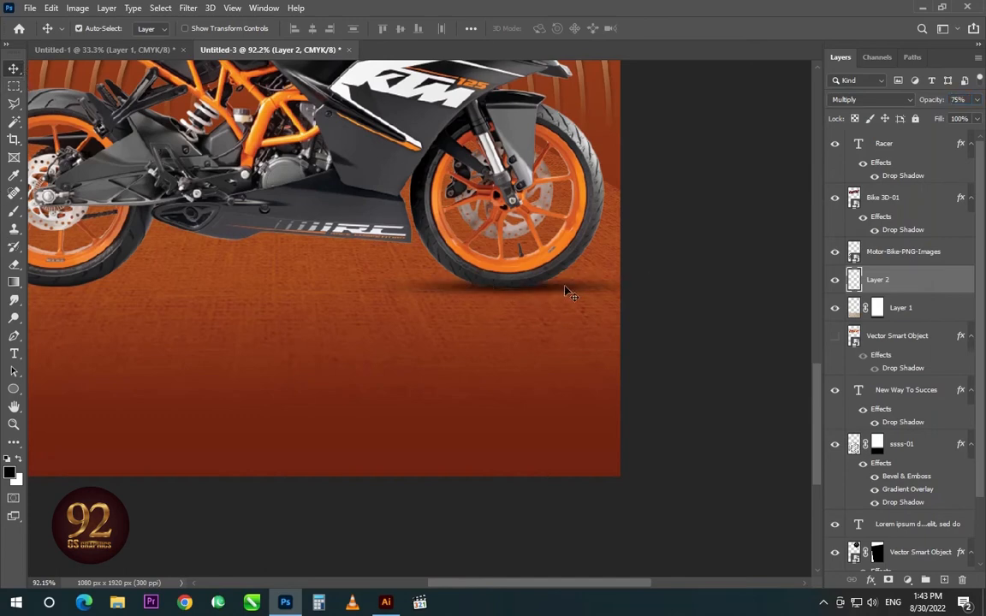
- Duplicate the front wheel shadow and place the copy under the rear wheel at the same height
{"action": "scroll", "coordinate": [565, 296], "scroll_direction": "down", "scroll_amount": 2}
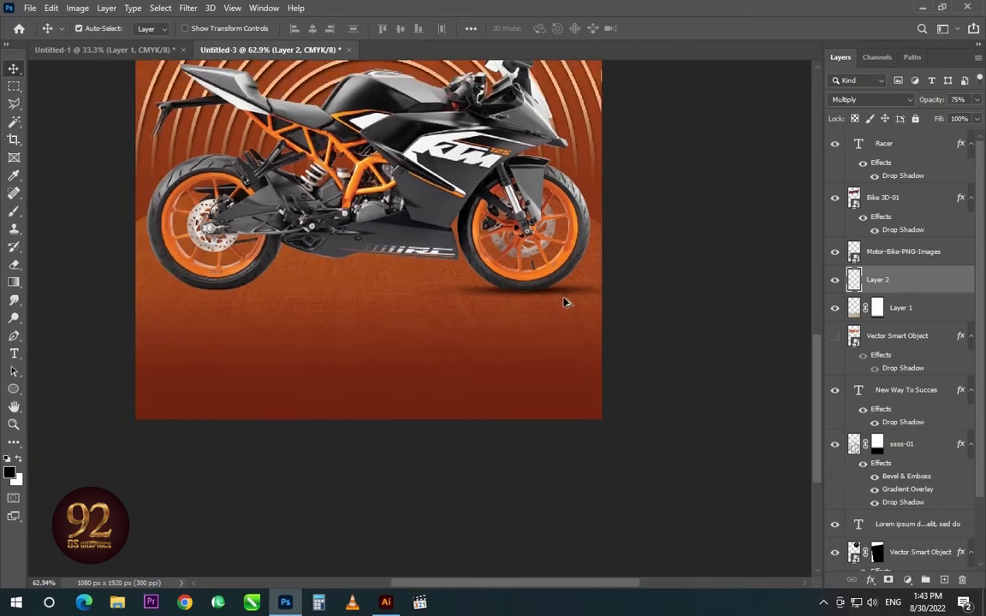
{"action": "left_click_drag", "start_coordinate": [558, 294], "coordinate": [373, 294]}
{"action": "left_click_drag", "start_coordinate": [551, 296], "coordinate": [237, 315]}
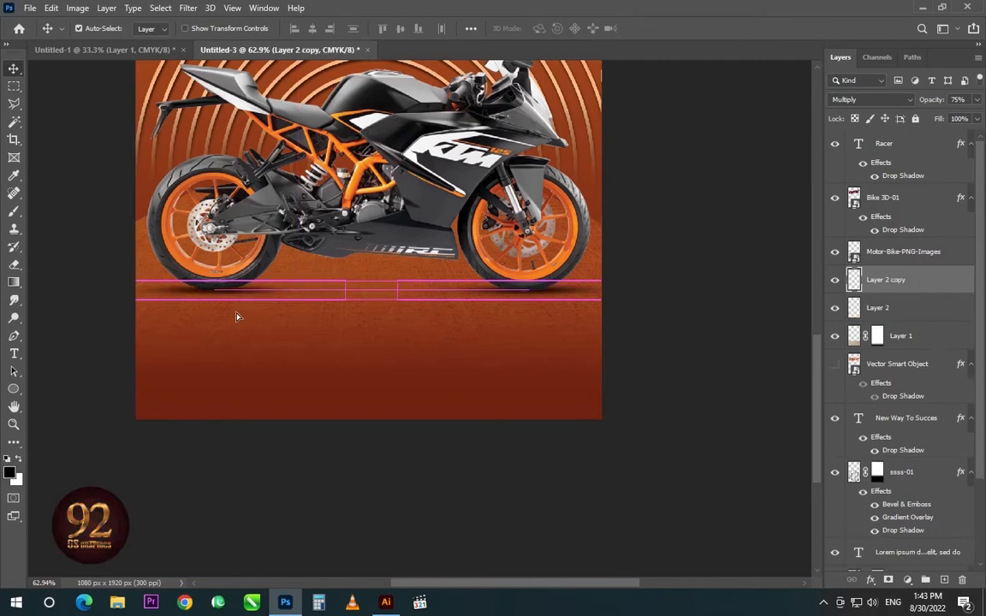
{"action": "scroll", "coordinate": [432, 364], "scroll_direction": "down", "scroll_amount": 2}
{"action": "key", "text": "ctrl+0"}
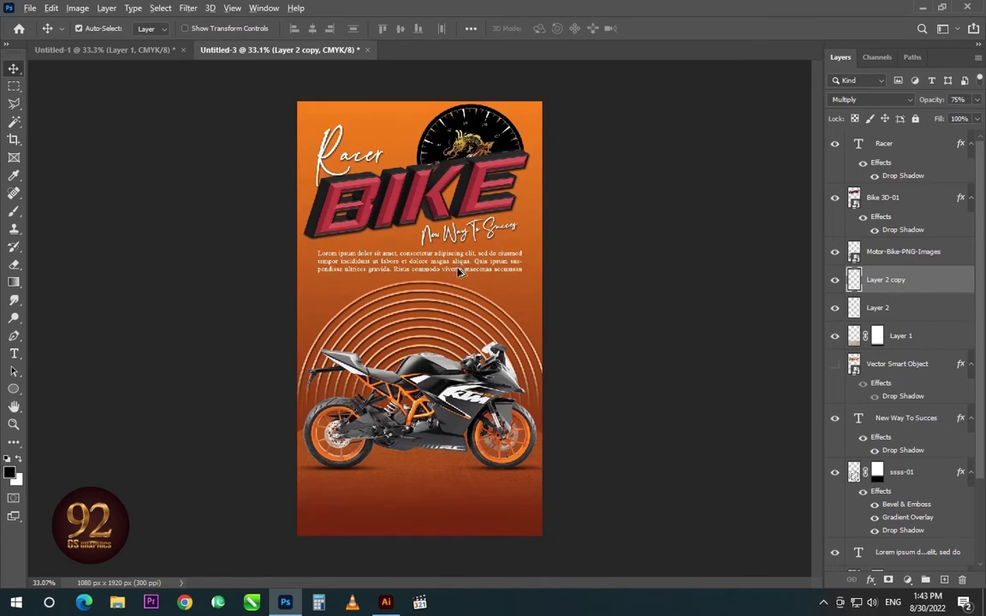
{"action": "left_click_drag", "start_coordinate": [458, 272], "coordinate": [455, 523]}
{"action": "key", "text": "ctrl+z"}
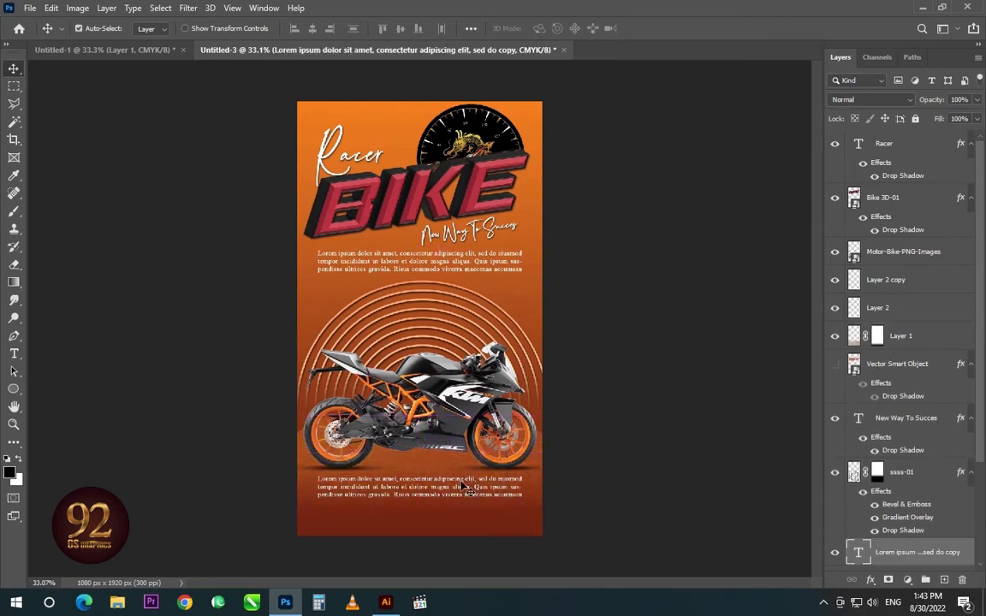
{"action": "left_click", "coordinate": [463, 486]}
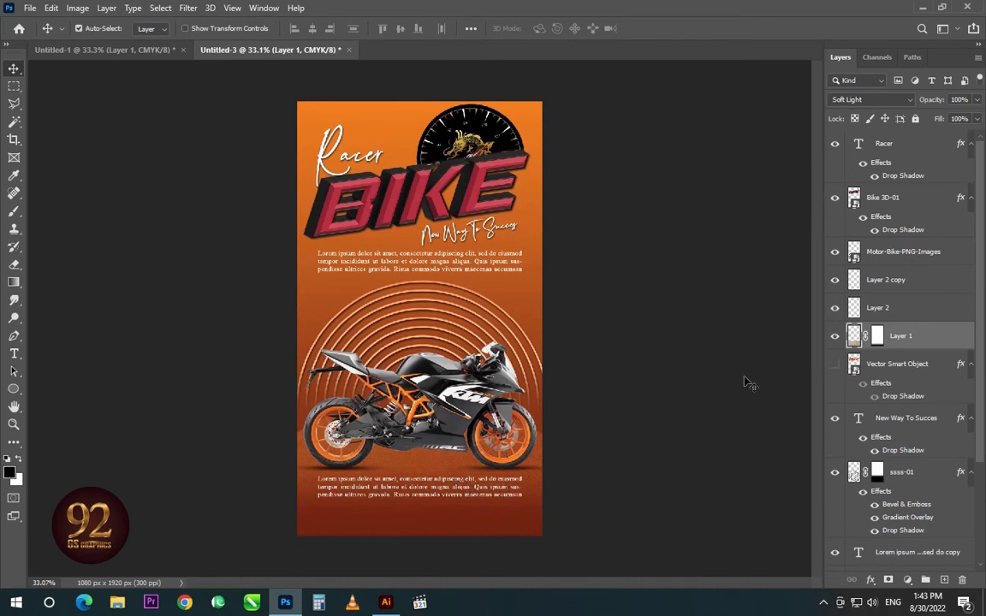
{"action": "key", "text": "ctrl+z"}
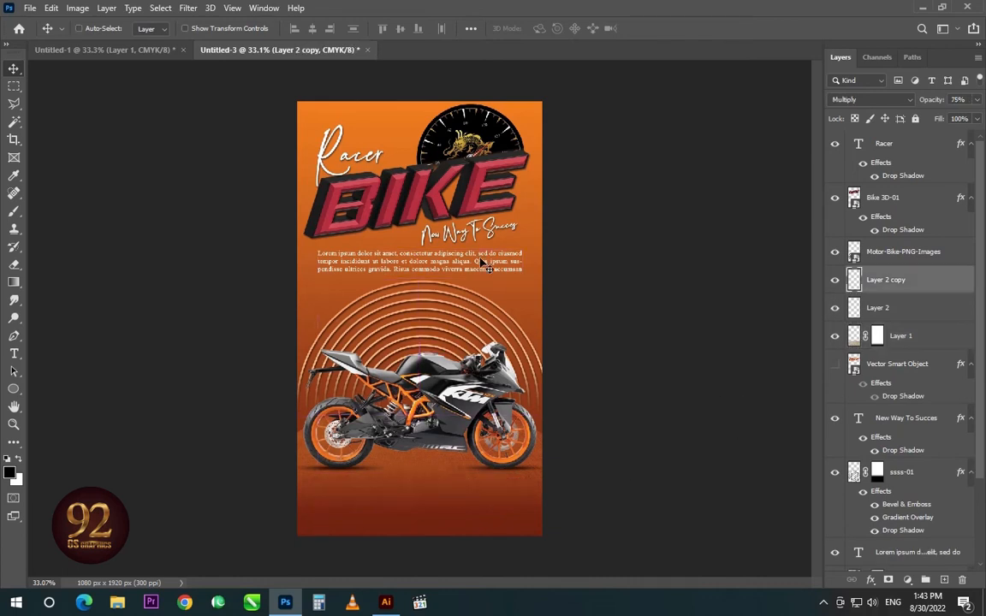
- Duplicate the Lorem ipsum paragraph to just below the bike and bring the copy to the top of the layer stack
{"action": "left_click", "coordinate": [496, 257]}
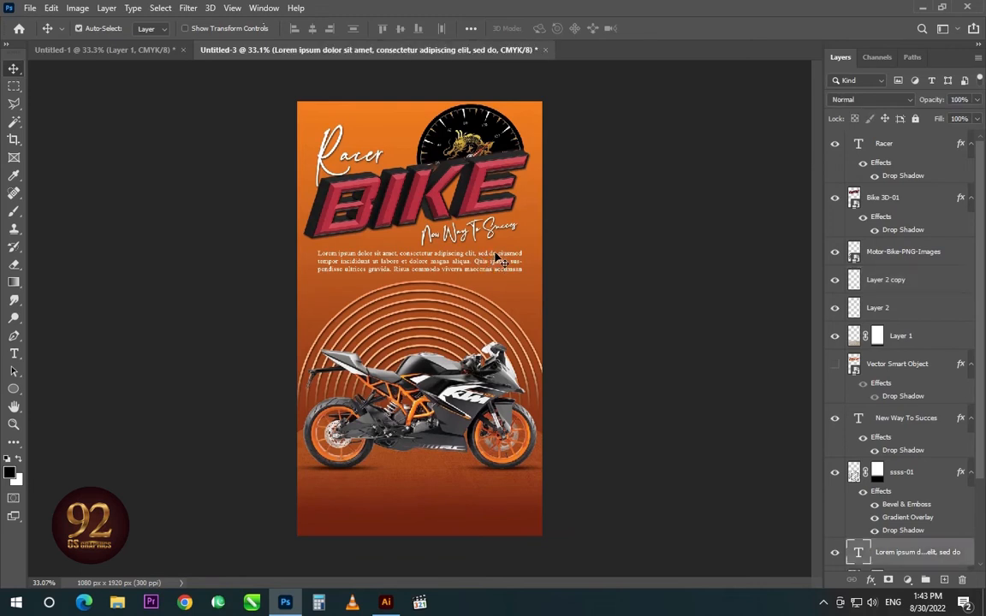
{"action": "left_click_drag", "start_coordinate": [496, 257], "coordinate": [491, 463]}
{"action": "left_click_drag", "start_coordinate": [489, 473], "coordinate": [532, 479]}
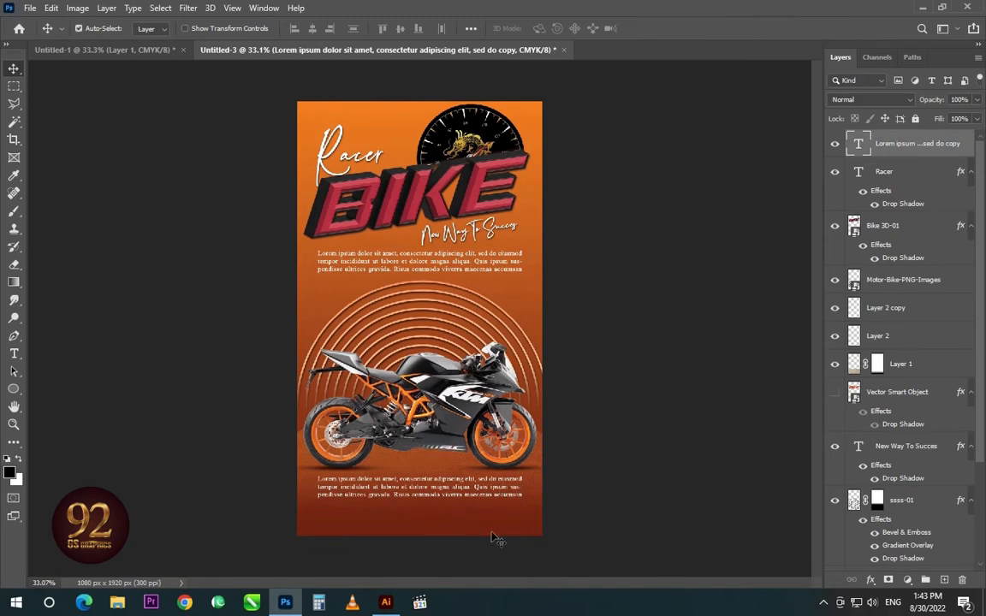
- Duplicate the lower Lorem ipsum paragraph directly beneath itself, near the poster's bottom edge
{"action": "left_click_drag", "start_coordinate": [297, 393], "coordinate": [660, 527]}
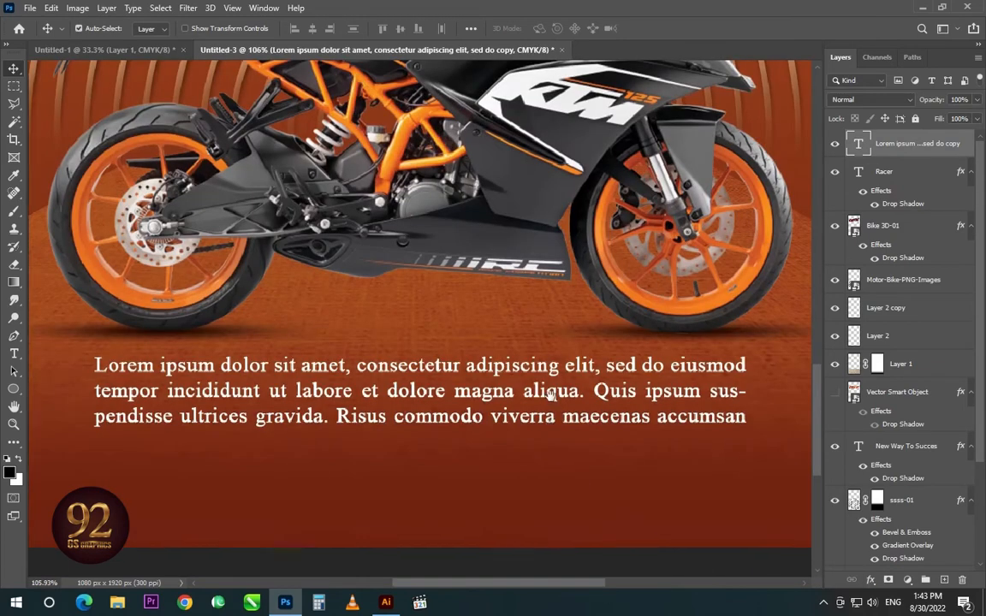
{"action": "left_click_drag", "start_coordinate": [550, 396], "coordinate": [568, 257]}
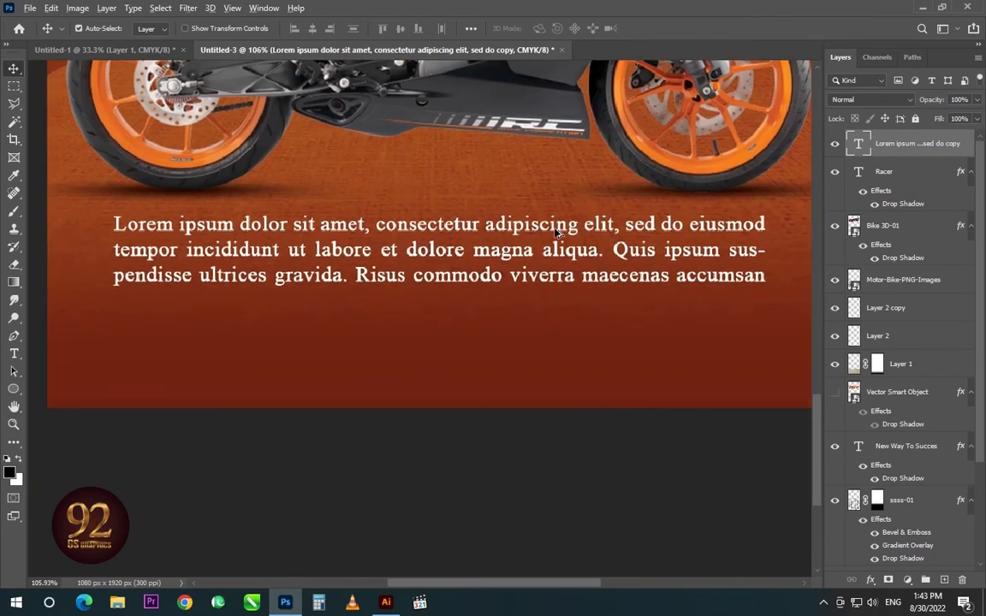
{"action": "left_click_drag", "start_coordinate": [553, 230], "coordinate": [555, 319]}
{"action": "key", "text": "t"}
{"action": "left_click", "coordinate": [543, 325]}
{"action": "key", "text": "ctrl+a"}
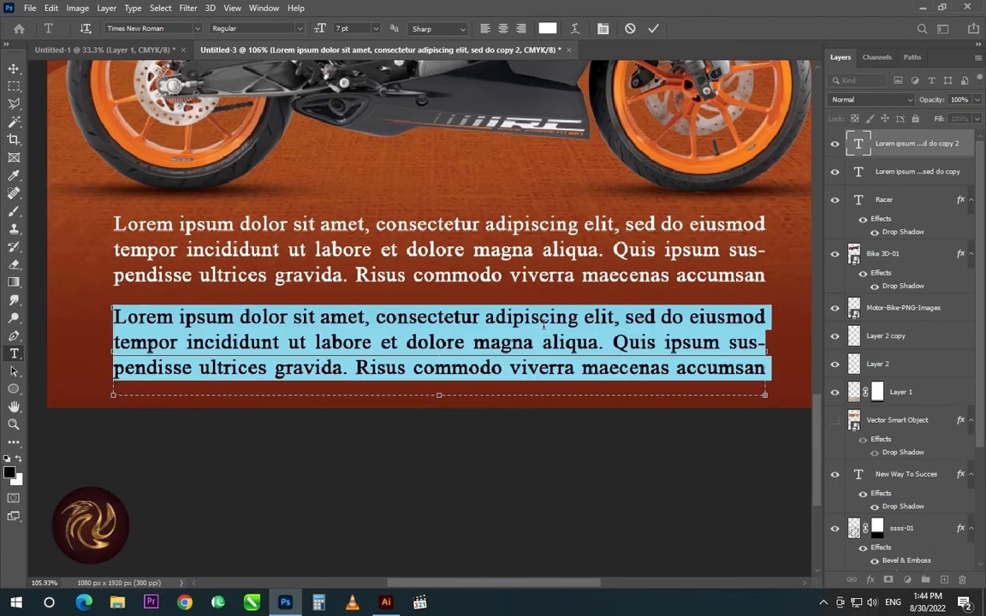
{"action": "left_click", "coordinate": [448, 319]}
{"action": "key", "text": "ctrl+a"}
{"action": "type", "text": "www"}
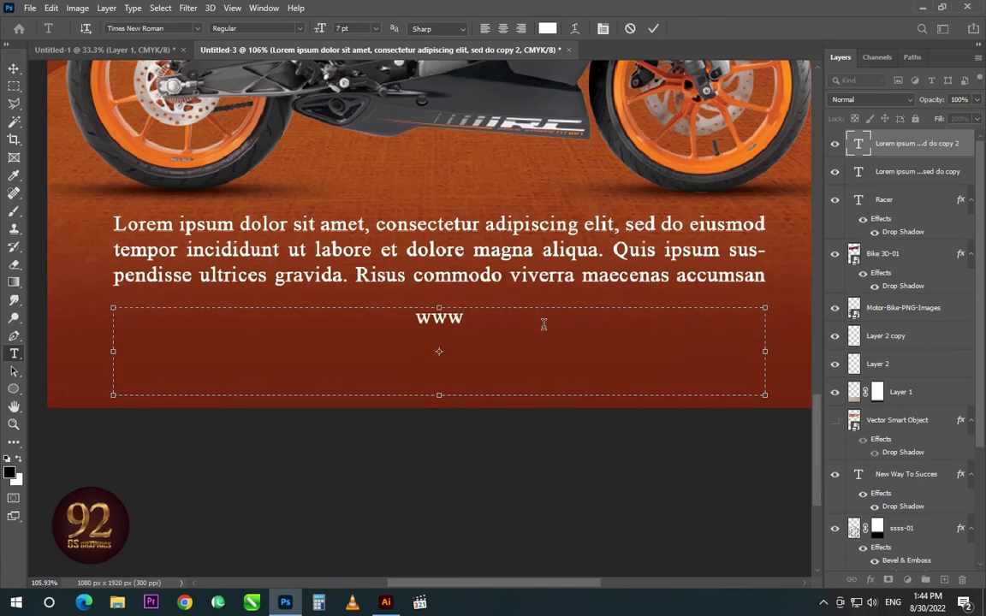
{"action": "type", "text": ".your"}
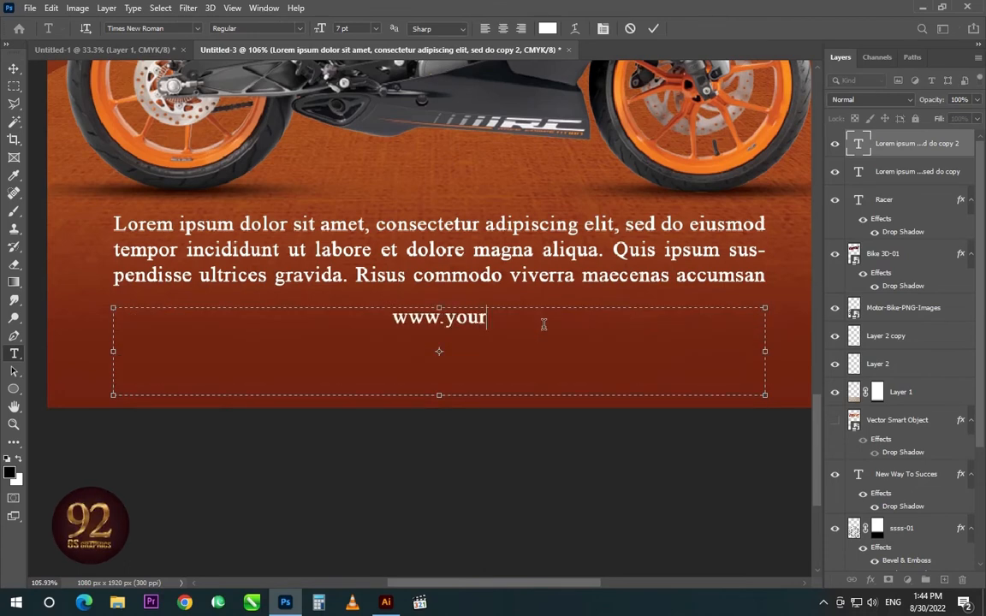
{"action": "type", "text": "de"}
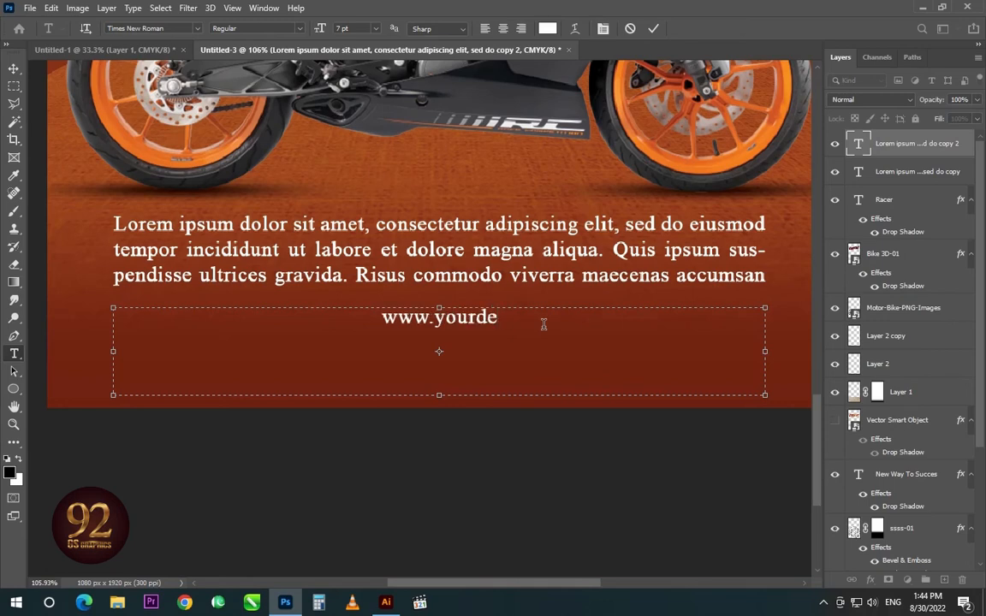
{"action": "type", "text": "sign"}
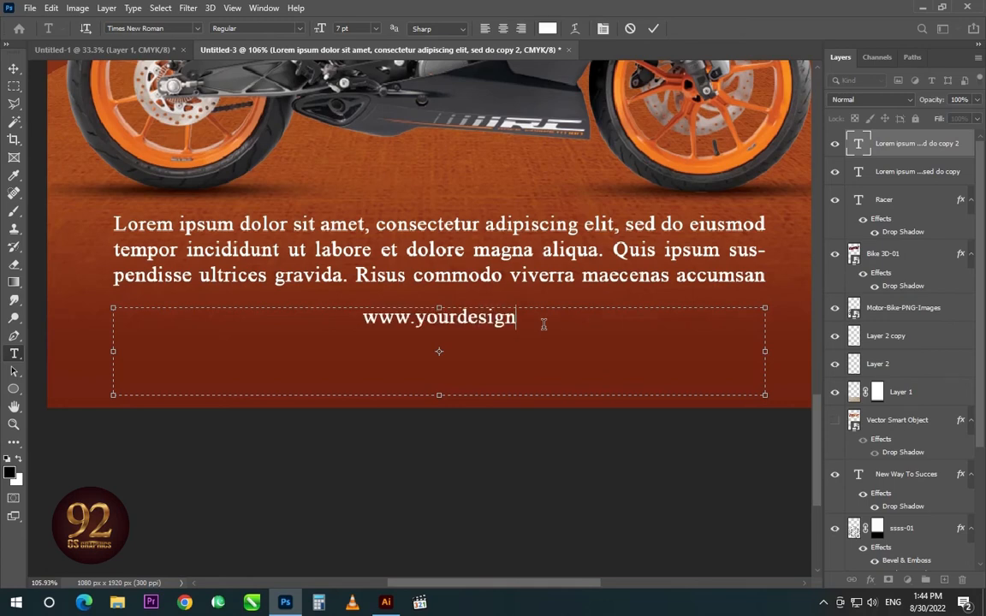
{"action": "type", "text": "."}
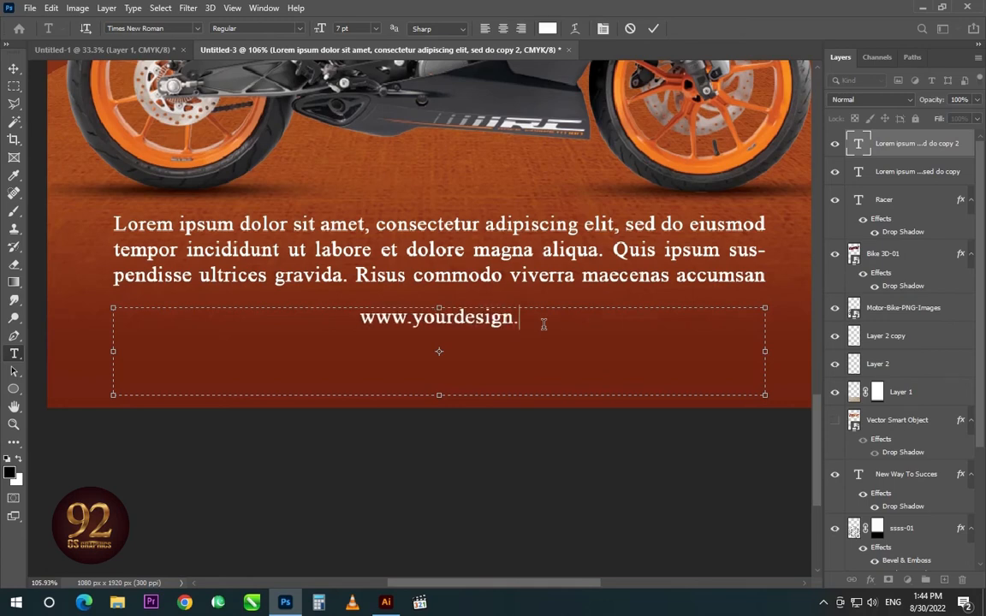
{"action": "type", "text": "com"}
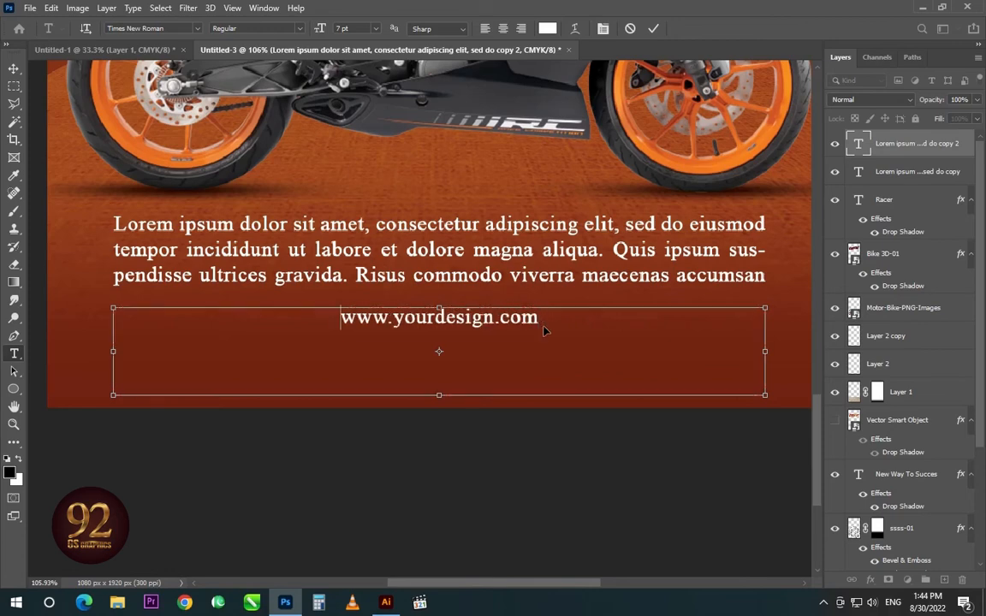
{"action": "key", "text": "ctrl+a"}
{"action": "key", "text": "ctrl+c"}
{"action": "key", "text": "BackSpace"}
{"action": "key", "text": "ctrl+Return"}
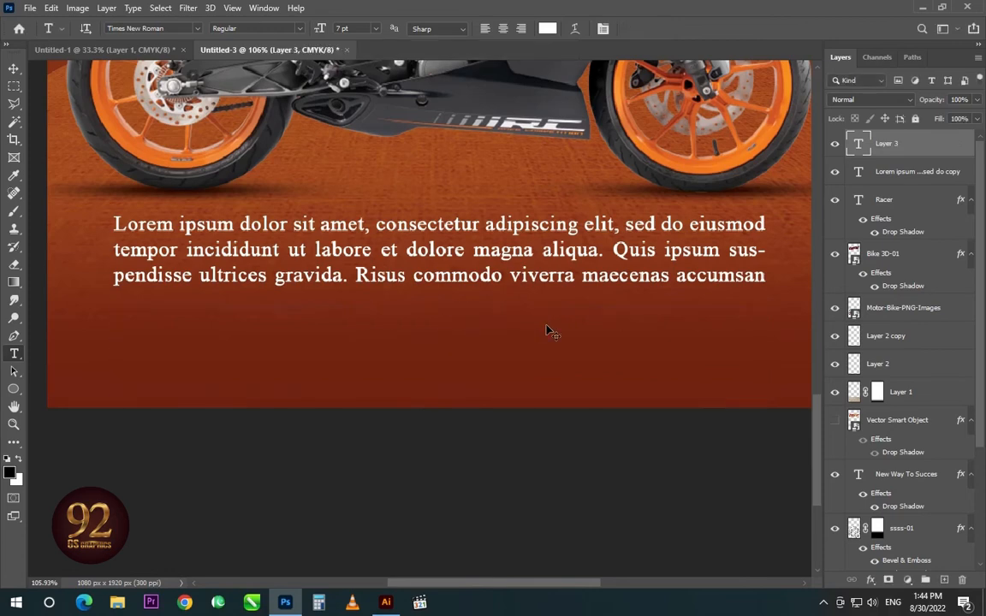
{"action": "left_click", "coordinate": [326, 367]}
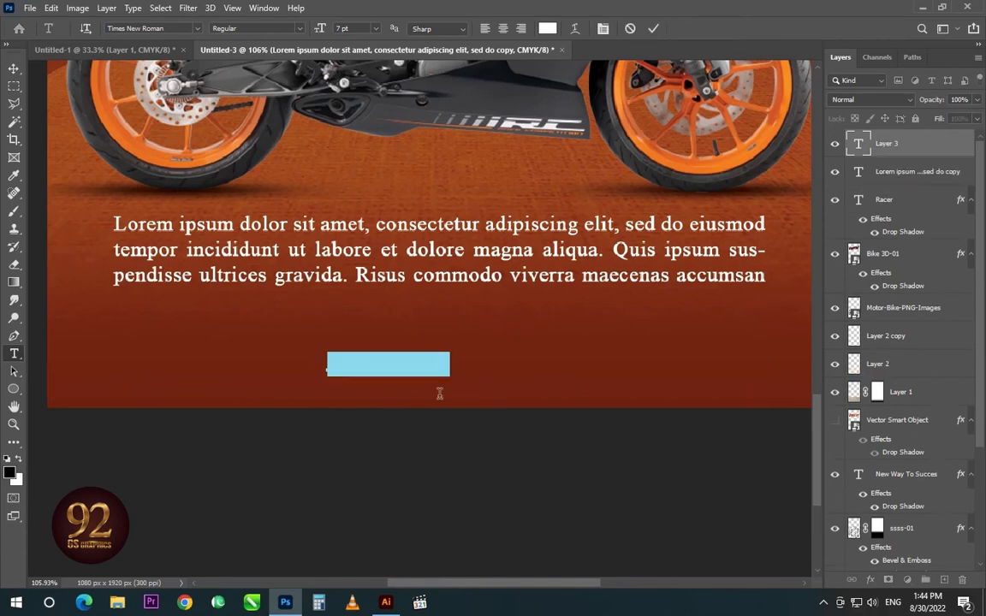
{"action": "key", "text": "ctrl+v"}
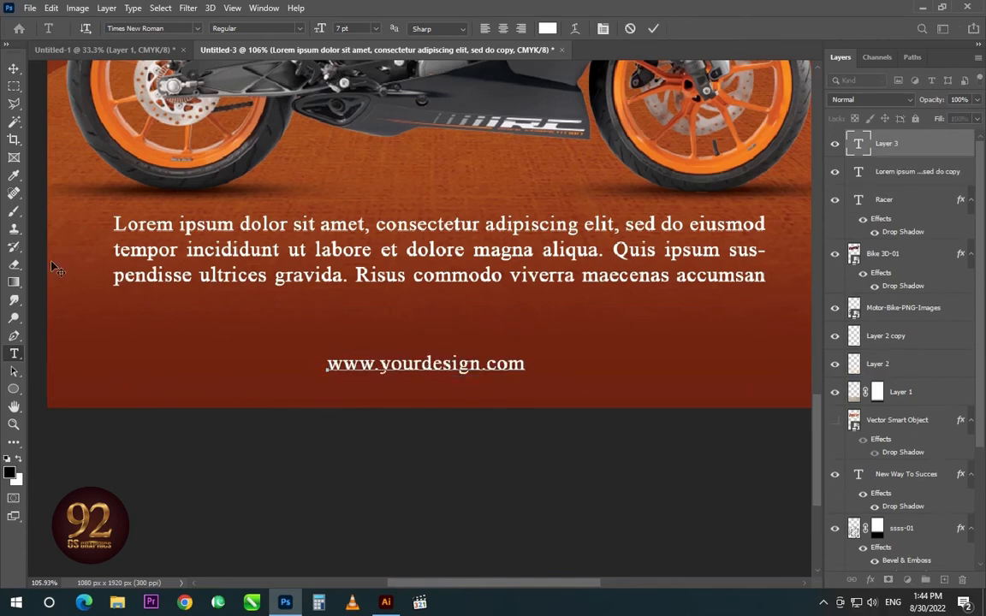
{"action": "left_click", "coordinate": [14, 68]}
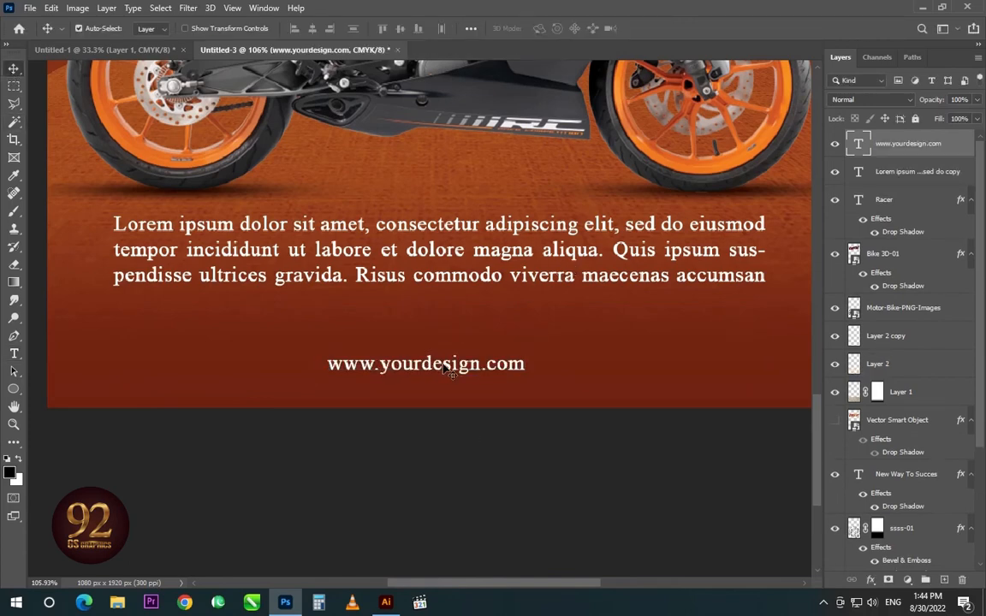
- Duplicate the website line twice to form an evenly spaced row of three below the paragraph, and shift the whole row left
{"action": "left_click_drag", "start_coordinate": [452, 372], "coordinate": [728, 340]}
{"action": "scroll", "coordinate": [534, 347], "scroll_direction": "down", "scroll_amount": 3}
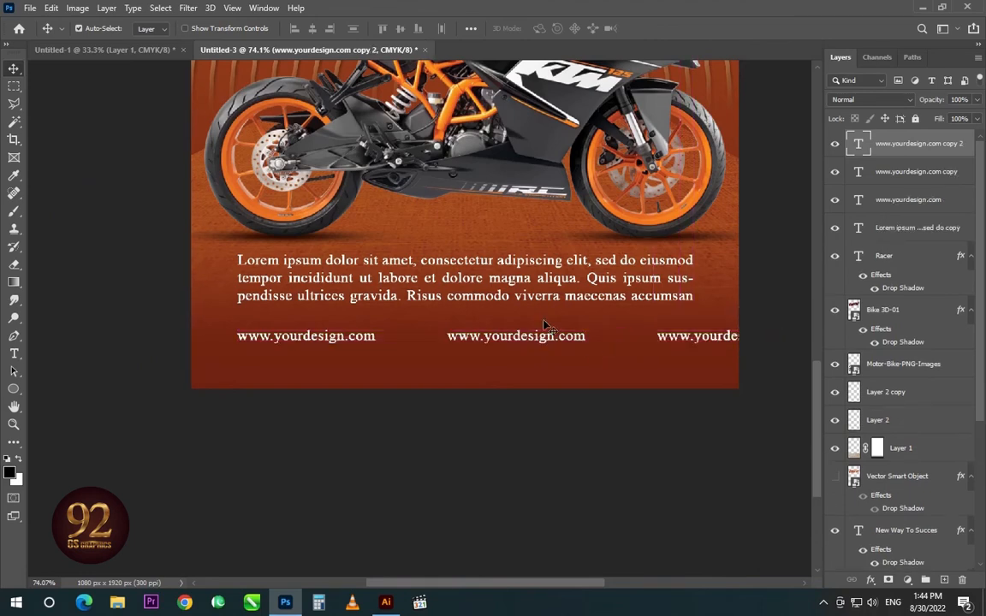
{"action": "left_click", "coordinate": [547, 337], "text": "shift"}
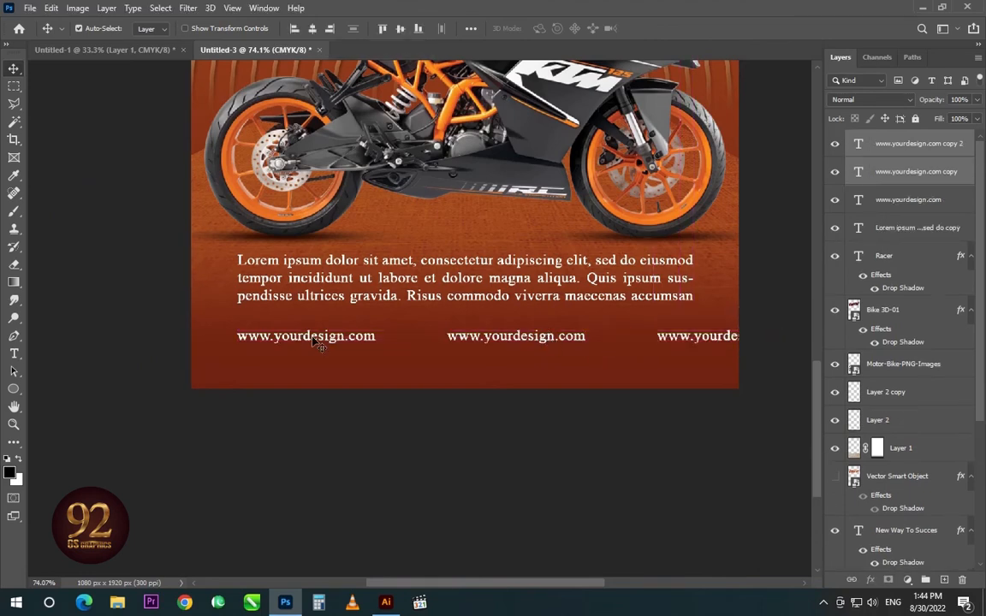
{"action": "left_click", "coordinate": [331, 337], "text": "shift"}
{"action": "left_click_drag", "start_coordinate": [330, 336], "coordinate": [291, 338]}
- Scale the row of three website lines to 92.25% and centre it within the poster's width
{"action": "key", "text": "ctrl+t"}
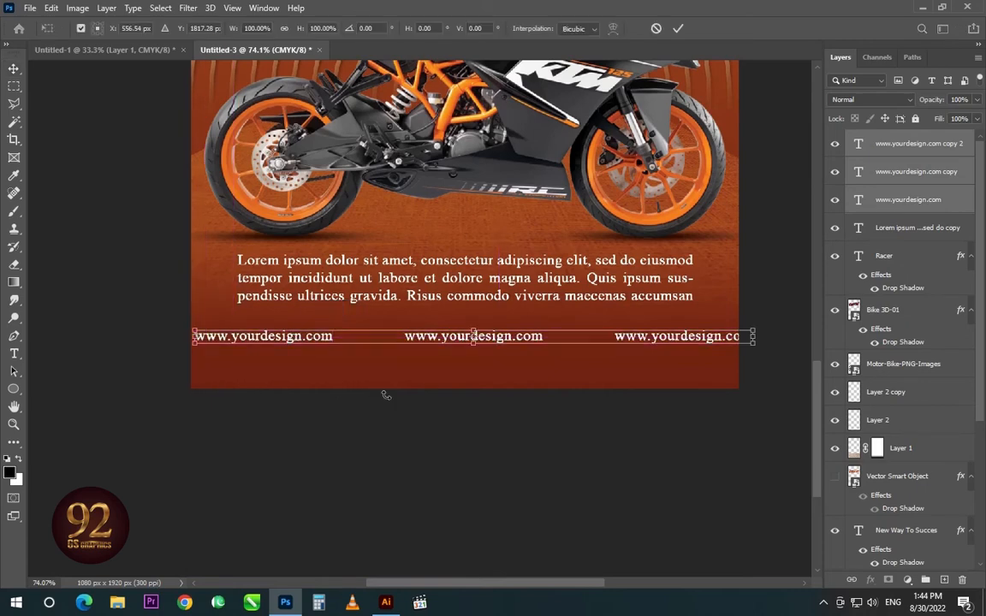
{"action": "left_click_drag", "start_coordinate": [753, 342], "coordinate": [711, 338]}
{"action": "left_click_drag", "start_coordinate": [601, 342], "coordinate": [612, 344]}
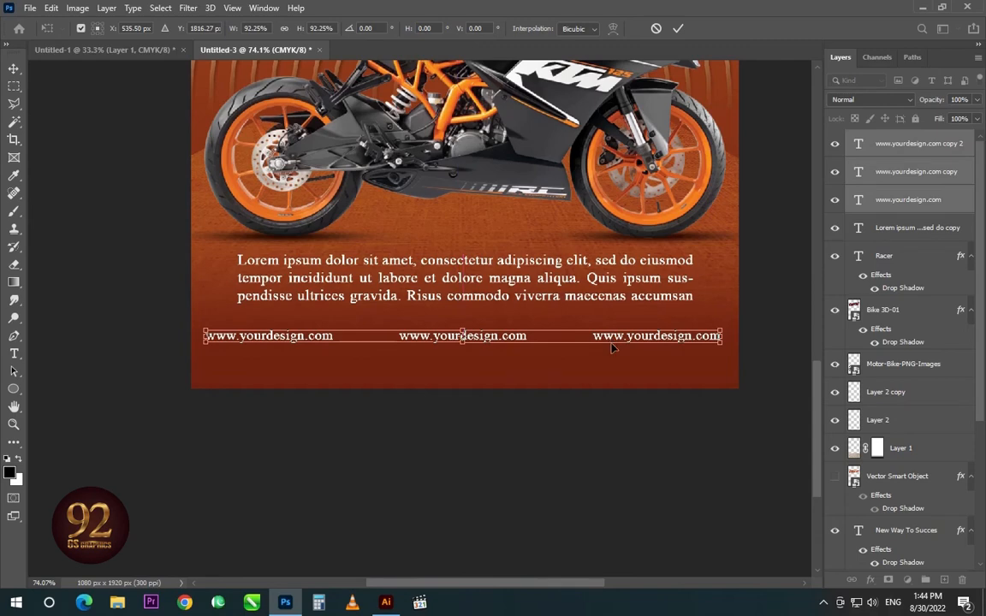
{"action": "key", "text": "Return"}
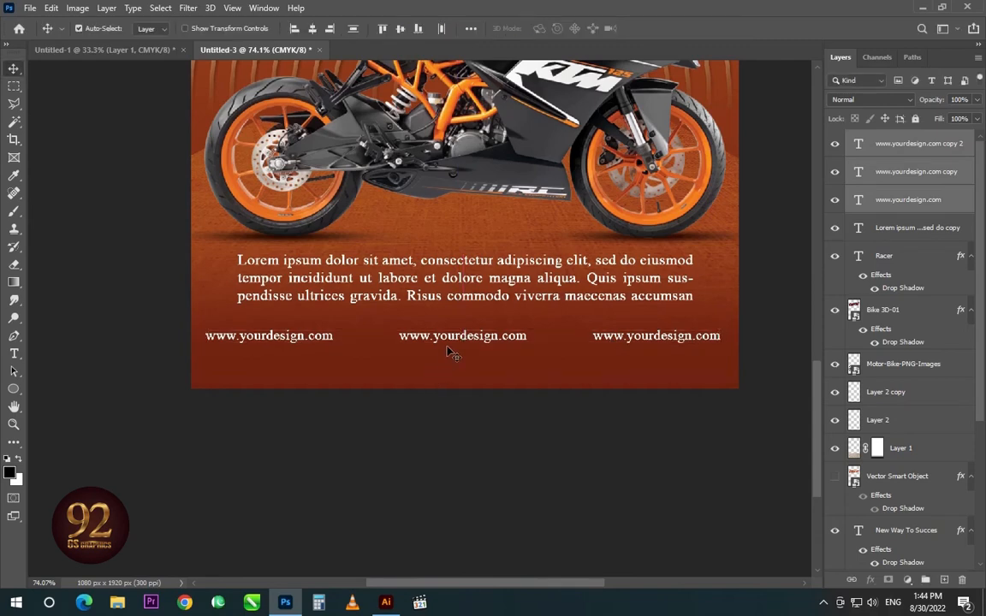
- Lower the row of website lines slightly toward the poster's bottom edge and move the Lorem ipsum paragraph down closer to it
{"action": "key", "text": "Down"}
{"action": "key", "text": "Down"}
{"action": "key", "text": "Down"}
{"action": "key", "text": "Down"}
{"action": "key", "text": "Down"}
{"action": "key", "text": "Down"}
{"action": "key", "text": "Down"}
{"action": "key", "text": "Down"}
{"action": "key", "text": "Down"}
{"action": "key", "text": "Down"}
{"action": "key", "text": "Down"}
{"action": "key", "text": "Down"}
{"action": "key", "text": "Down"}
{"action": "key", "text": "Down"}
{"action": "key", "text": "Down"}
{"action": "key", "text": "Down"}
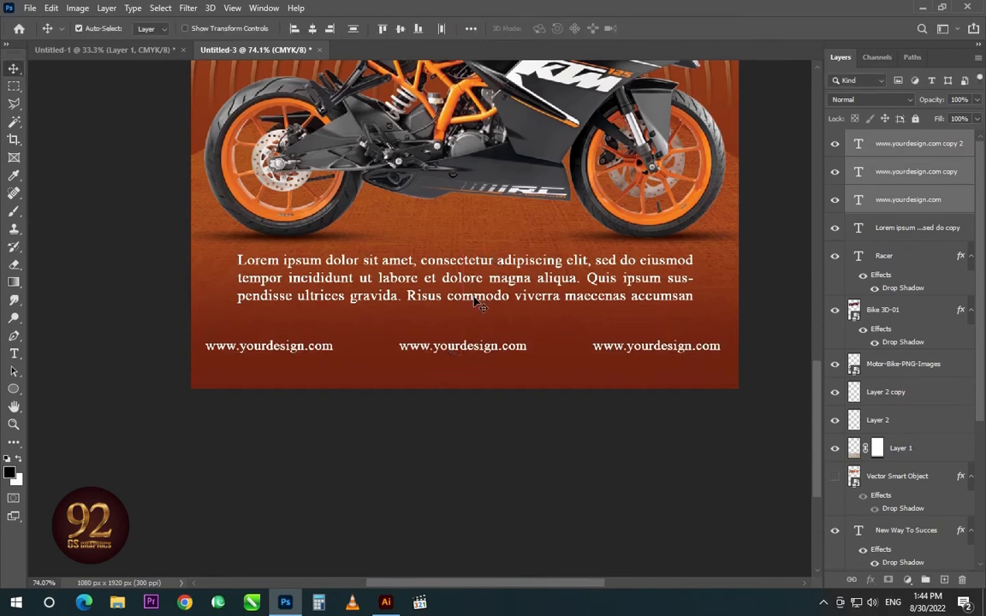
{"action": "left_click_drag", "start_coordinate": [476, 302], "coordinate": [477, 321]}
{"action": "scroll", "coordinate": [475, 279], "scroll_direction": "down", "scroll_amount": 3}
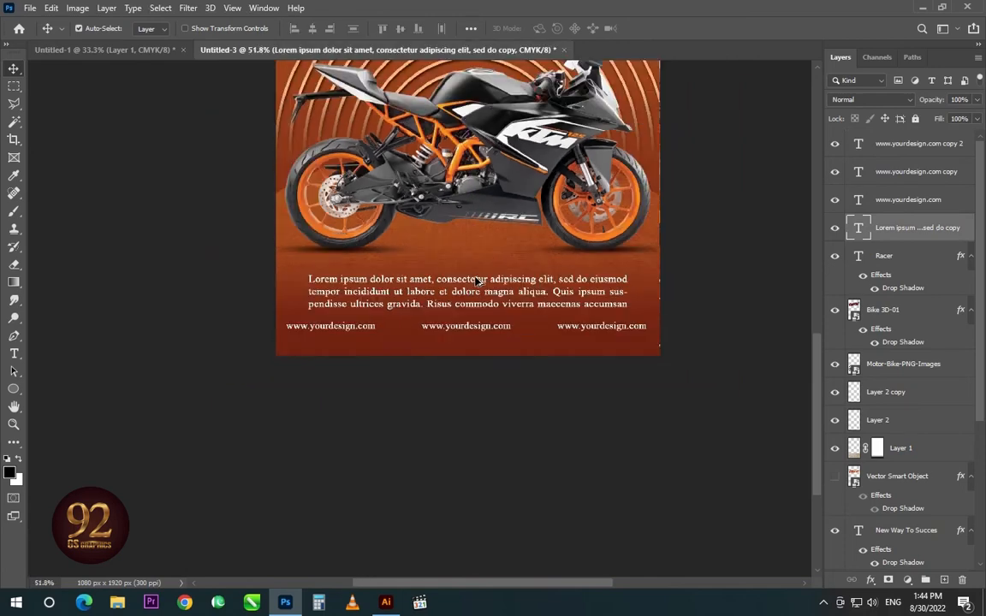
- Set the opacity of the concentric rings layer ssss-01 to 46%
{"action": "scroll", "coordinate": [476, 280], "scroll_direction": "up", "scroll_amount": 6}
{"action": "scroll", "coordinate": [496, 293], "scroll_direction": "down", "scroll_amount": 2}
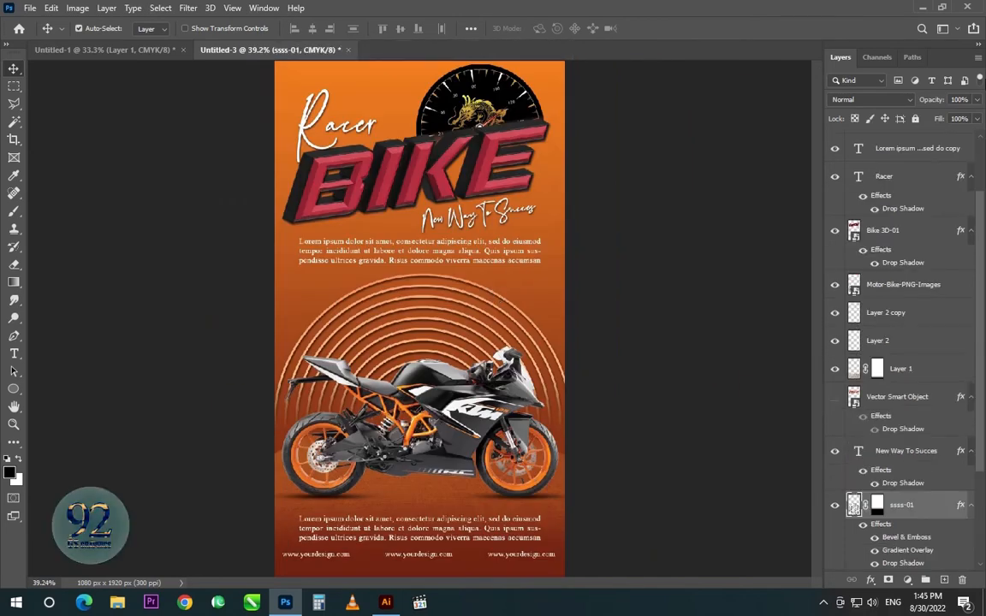
{"action": "left_click", "coordinate": [976, 101]}
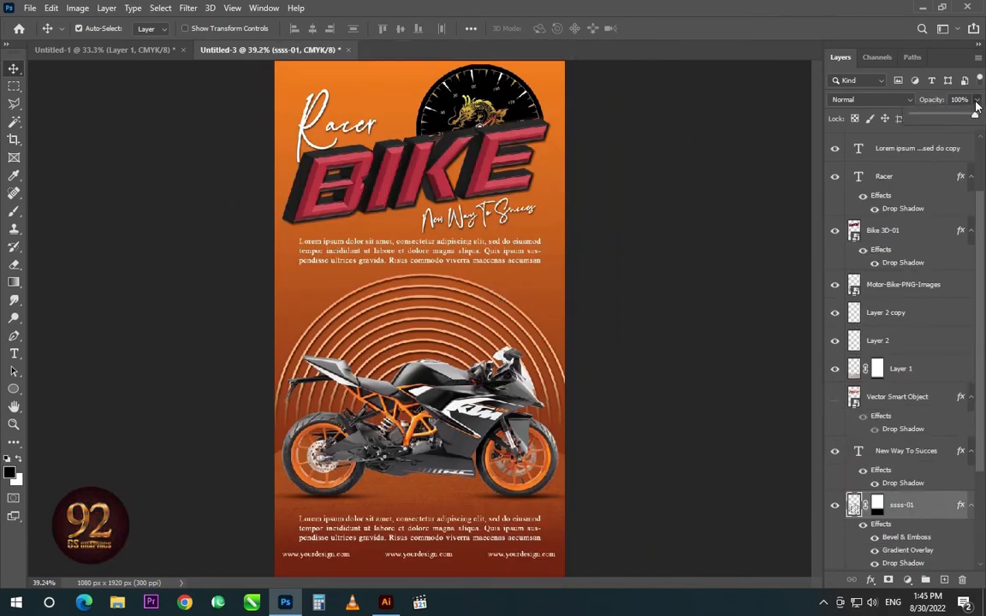
{"action": "left_click", "coordinate": [977, 119]}
{"action": "left_click_drag", "start_coordinate": [927, 139], "coordinate": [983, 144]}
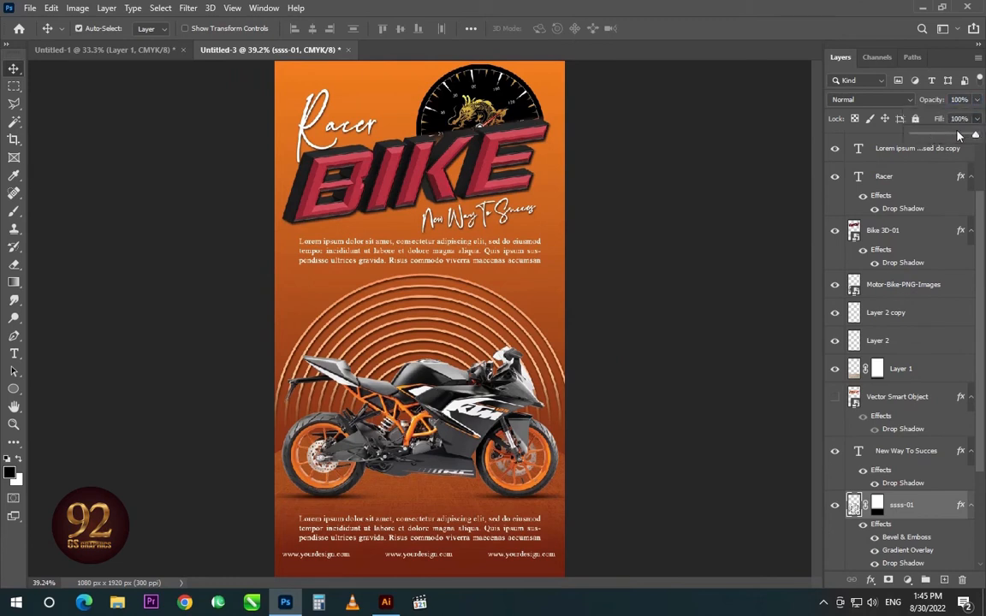
{"action": "left_click", "coordinate": [976, 100]}
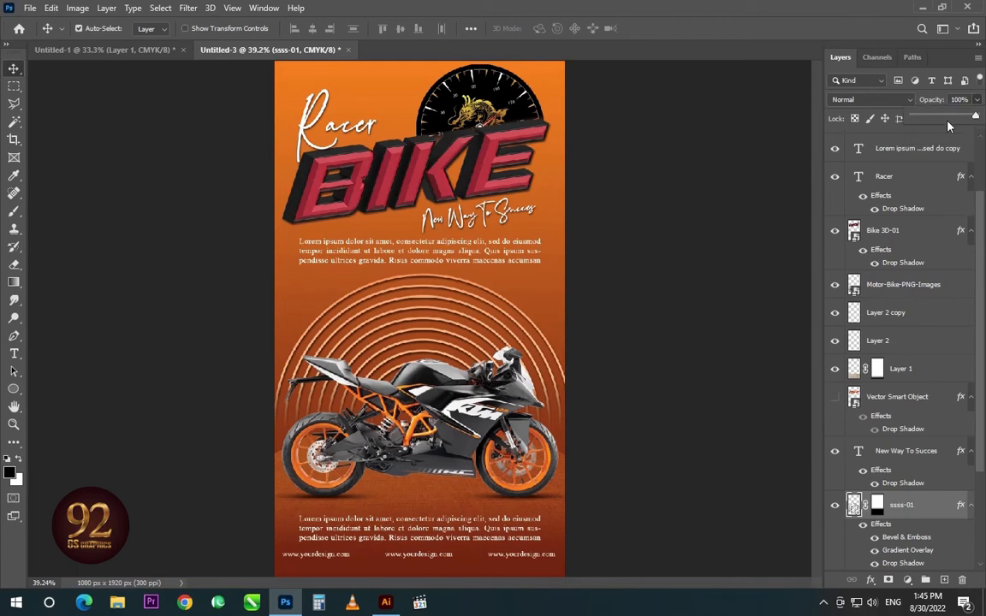
{"action": "left_click_drag", "start_coordinate": [974, 116], "coordinate": [942, 119]}
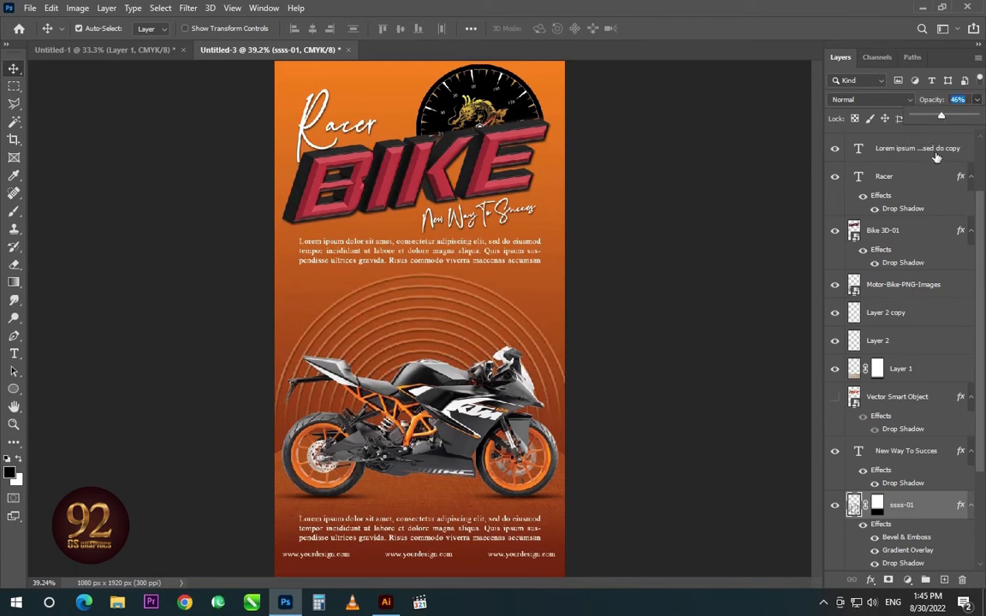
{"action": "left_click", "coordinate": [941, 148]}
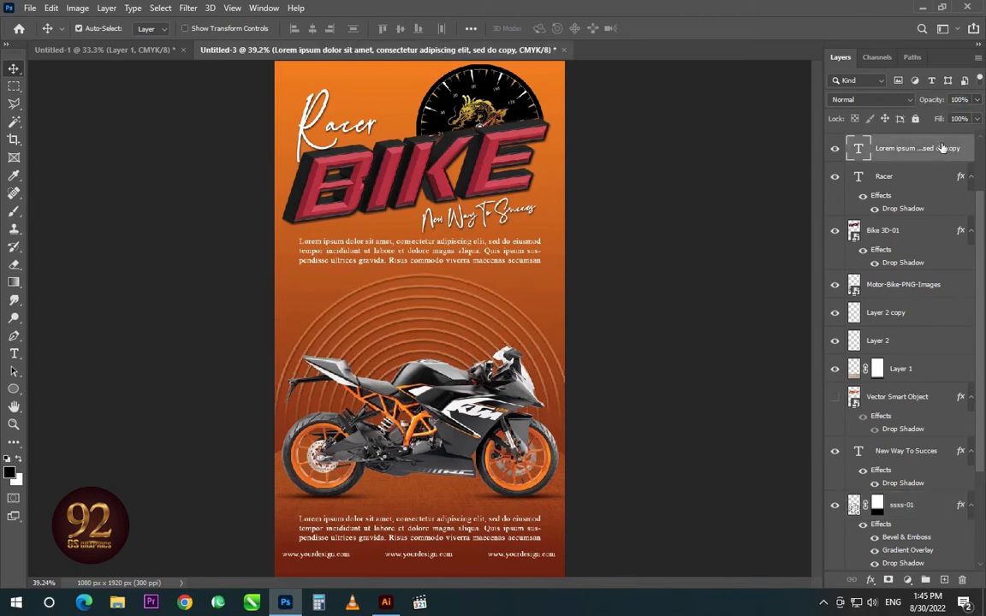
- Open the Bevel & Emboss settings of the rings layer and set the depth to 521%
{"action": "left_click", "coordinate": [486, 297]}
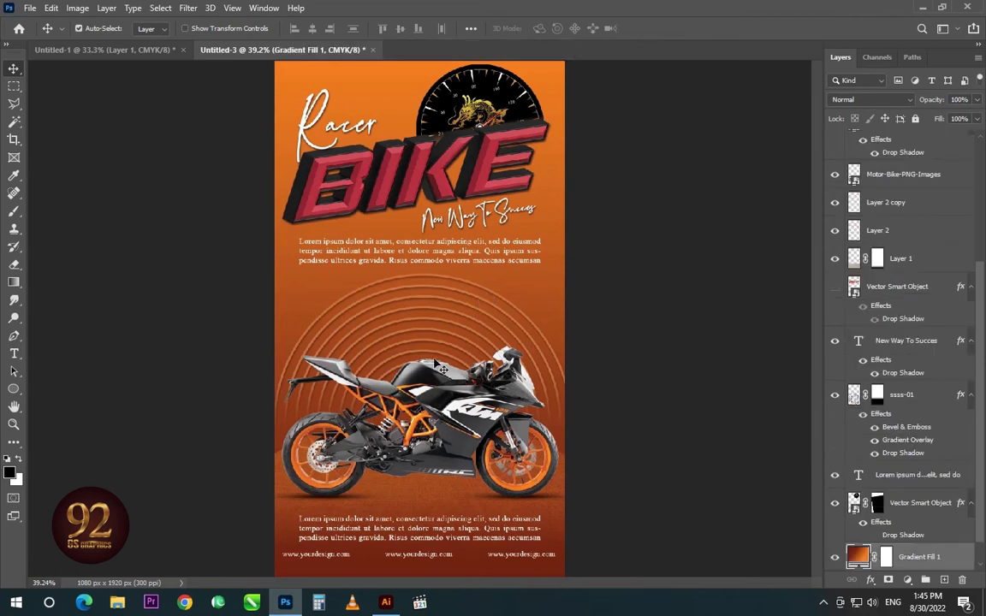
{"action": "left_click", "coordinate": [424, 282]}
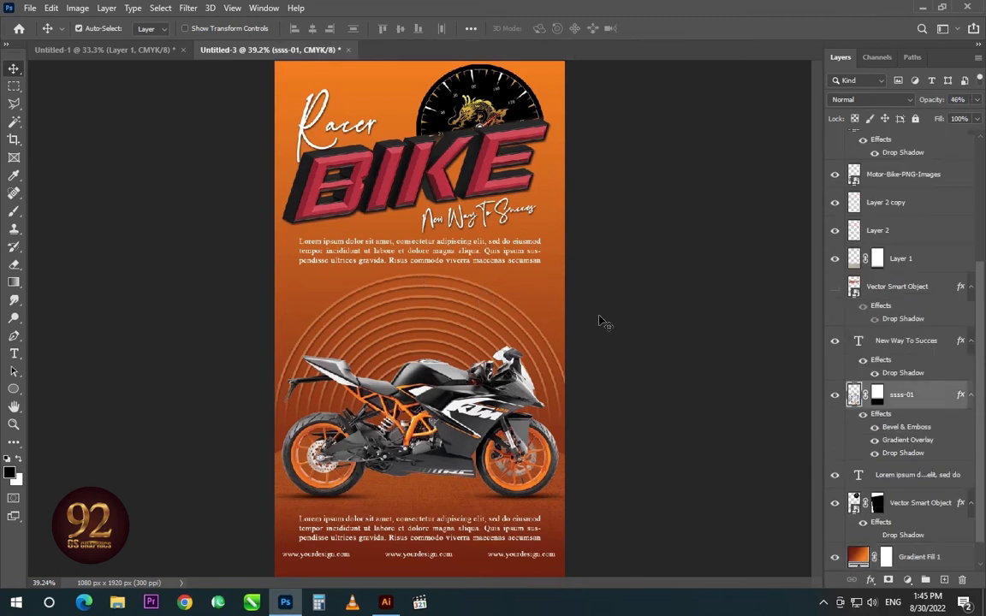
{"action": "double_click", "coordinate": [834, 412]}
{"action": "left_click", "coordinate": [492, 282]}
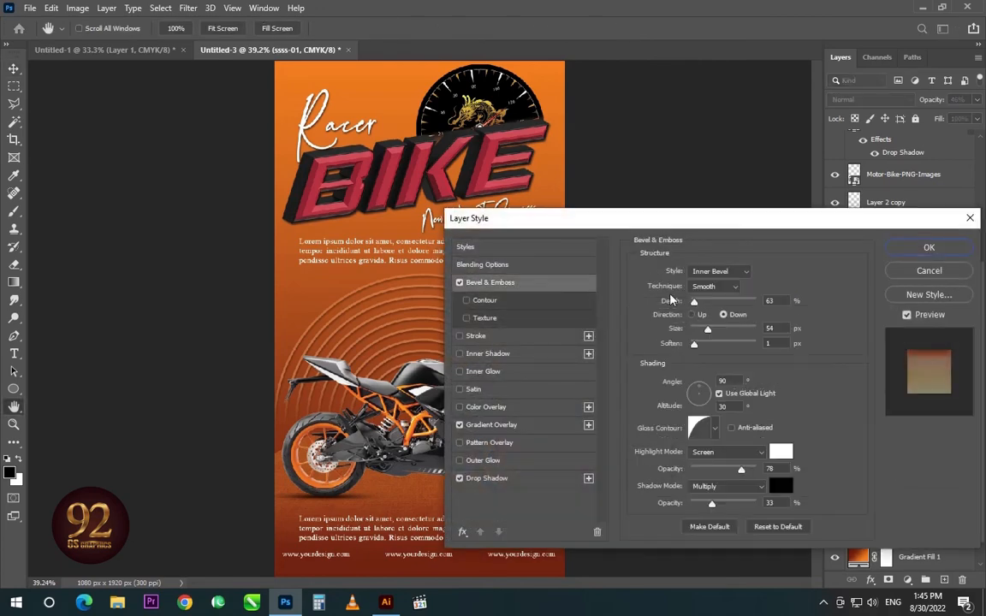
{"action": "left_click_drag", "start_coordinate": [694, 305], "coordinate": [723, 307]}
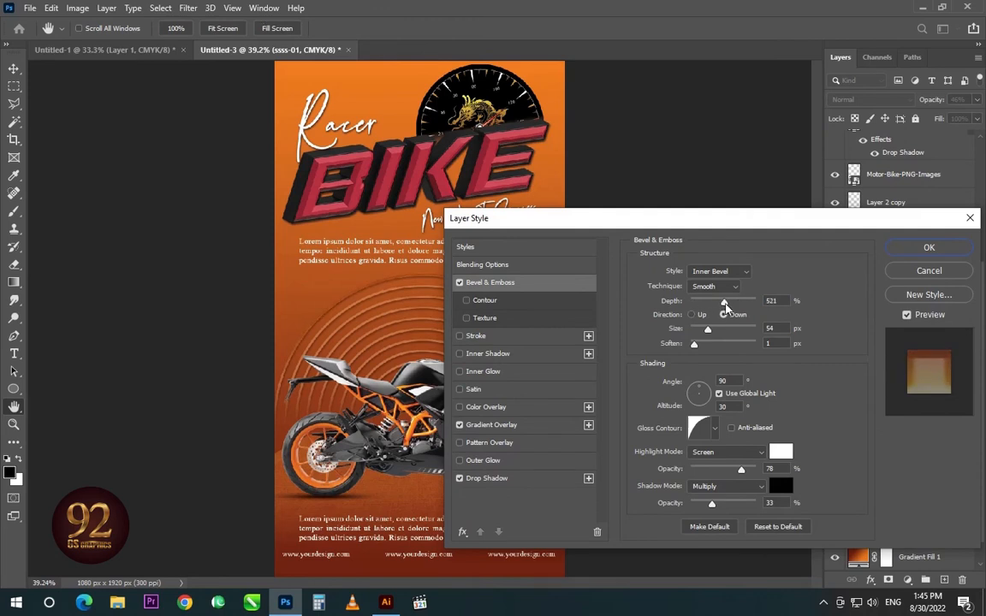
- Try the Outer Bevel and Inner Bevel styles on the rings and settle on the Emboss style
{"action": "left_click", "coordinate": [719, 271]}
{"action": "left_click", "coordinate": [717, 281]}
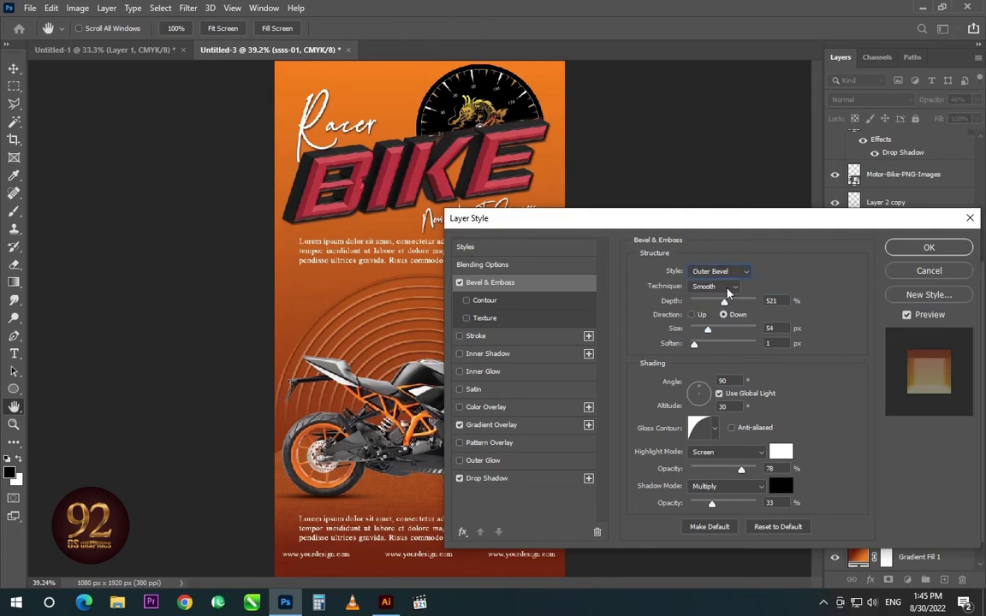
{"action": "left_click", "coordinate": [723, 271]}
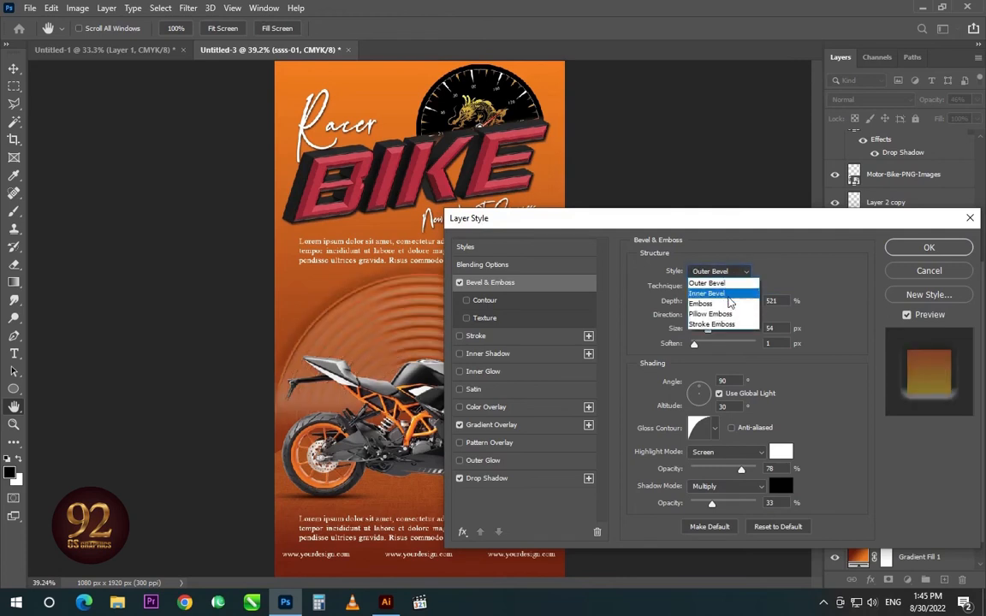
{"action": "left_click", "coordinate": [710, 292]}
{"action": "left_click", "coordinate": [725, 273]}
{"action": "left_click", "coordinate": [723, 305]}
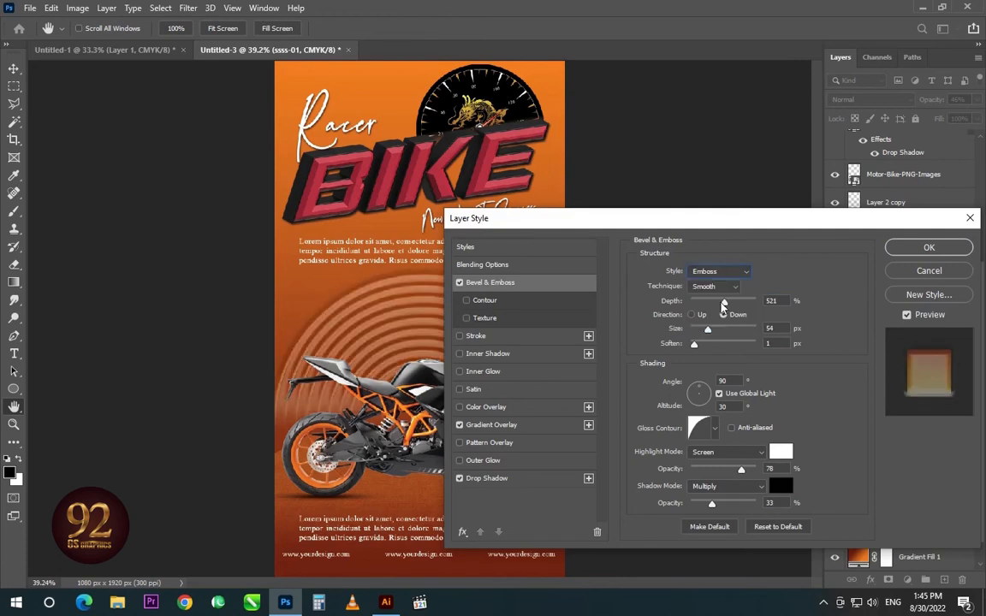
- Set the rings' emboss size to 6 px and soften to 2 px, with the Ring - Double gloss contour
{"action": "left_click_drag", "start_coordinate": [696, 226], "coordinate": [805, 120]}
{"action": "left_click_drag", "start_coordinate": [815, 226], "coordinate": [803, 227]}
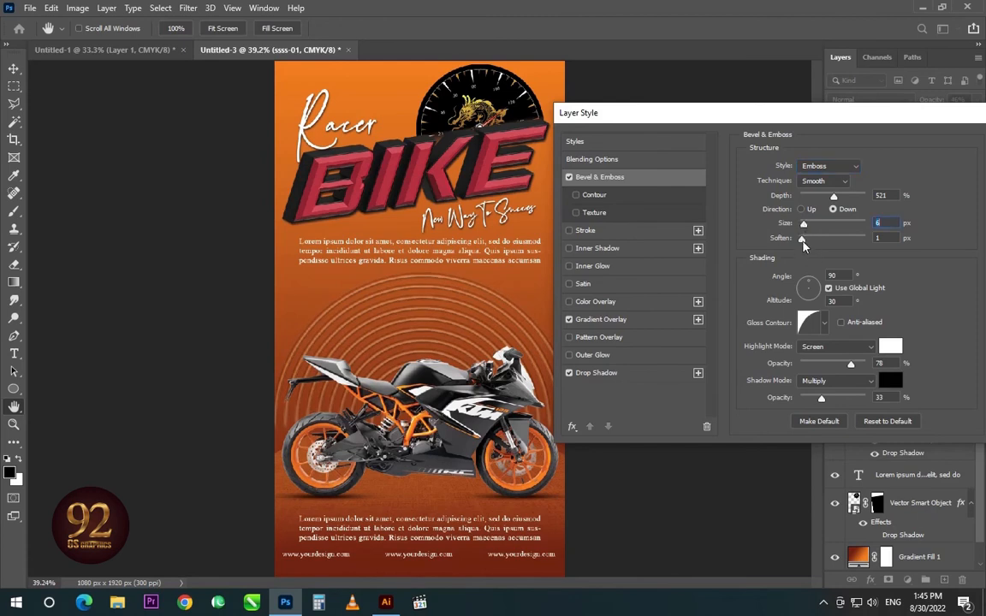
{"action": "mouse_move", "coordinate": [804, 238]}
{"action": "left_mouse_down"}
{"action": "mouse_move", "coordinate": [843, 245]}
{"action": "mouse_move", "coordinate": [810, 243]}
{"action": "left_mouse_up"}
{"action": "left_click", "coordinate": [822, 322]}
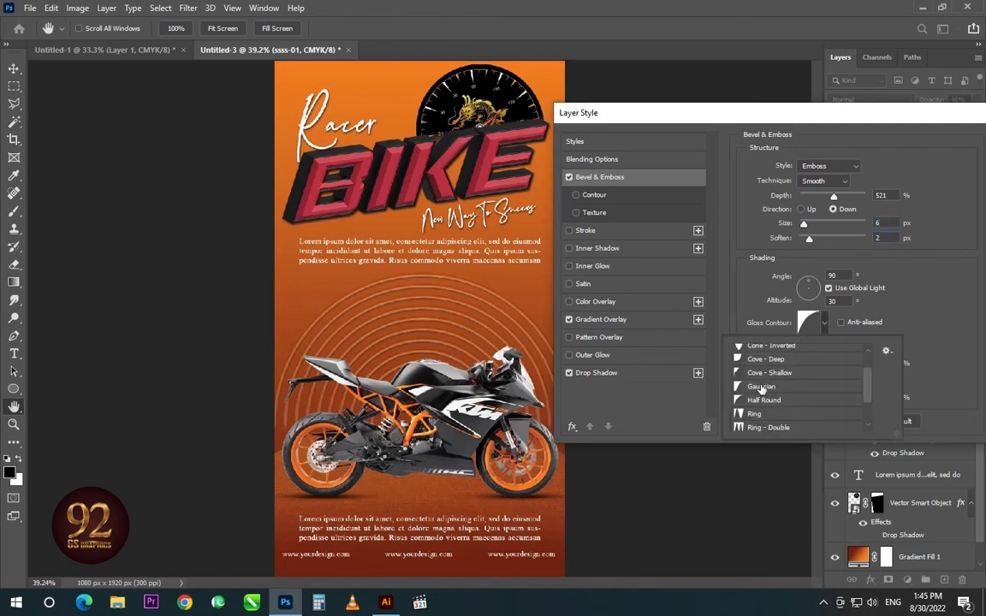
{"action": "left_click", "coordinate": [755, 427]}
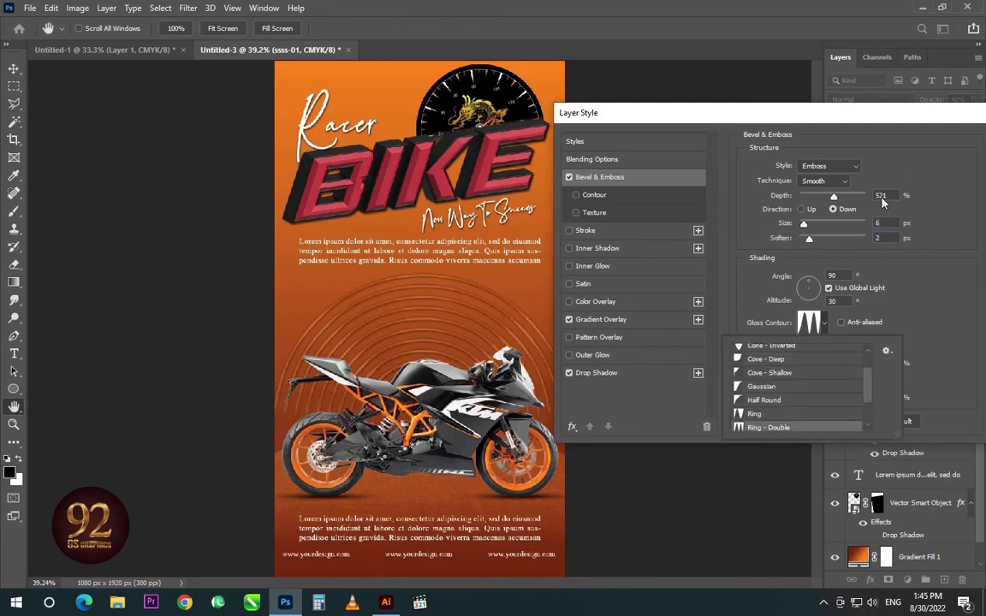
{"action": "left_click_drag", "start_coordinate": [889, 116], "coordinate": [735, 117]}
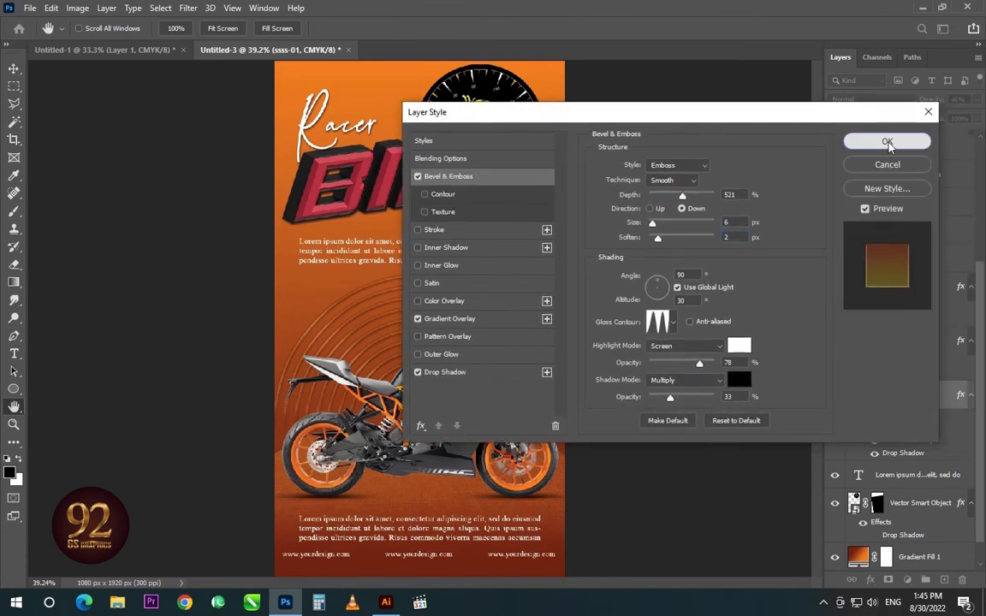
- Apply the Bevel & Emboss settings to the concentric rings layer
{"action": "left_click", "coordinate": [885, 141]}
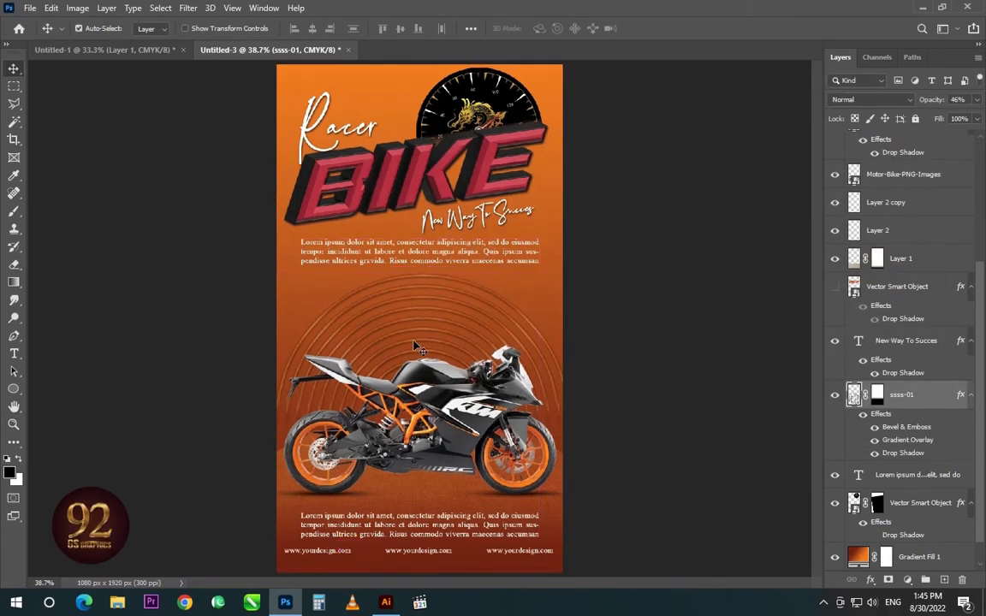
{"action": "scroll", "coordinate": [416, 376], "scroll_direction": "down", "scroll_amount": 1}
{"action": "scroll", "coordinate": [376, 318], "scroll_direction": "up", "scroll_amount": 1}
- Select the speedometer, Racer text, BIKE title, New Way To Succes tagline and upper paragraph together and nudge them slightly downward
{"action": "left_click", "coordinate": [435, 103]}
{"action": "left_click", "coordinate": [340, 129], "text": "shift"}
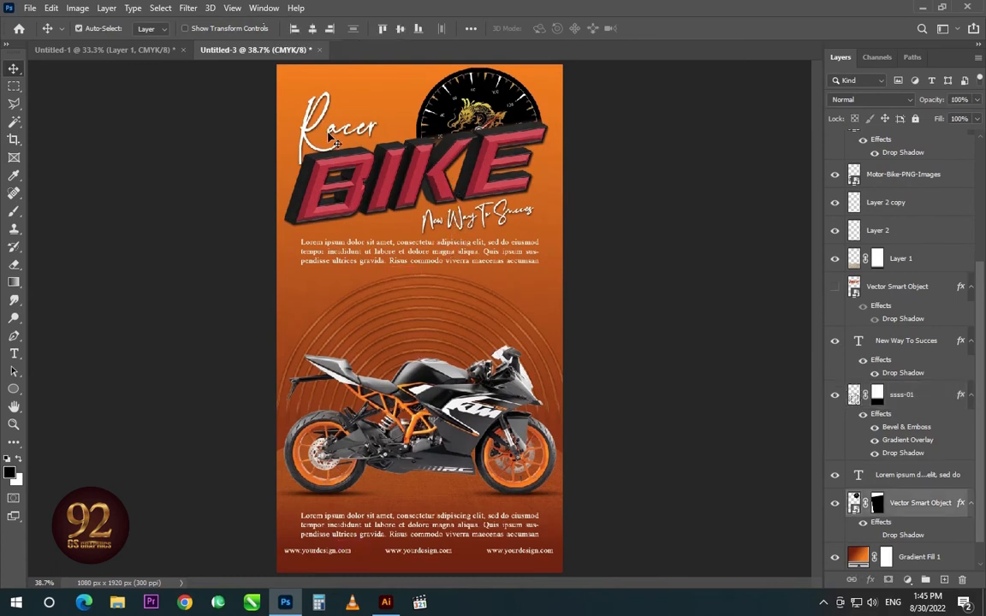
{"action": "left_click", "coordinate": [437, 223], "text": "shift"}
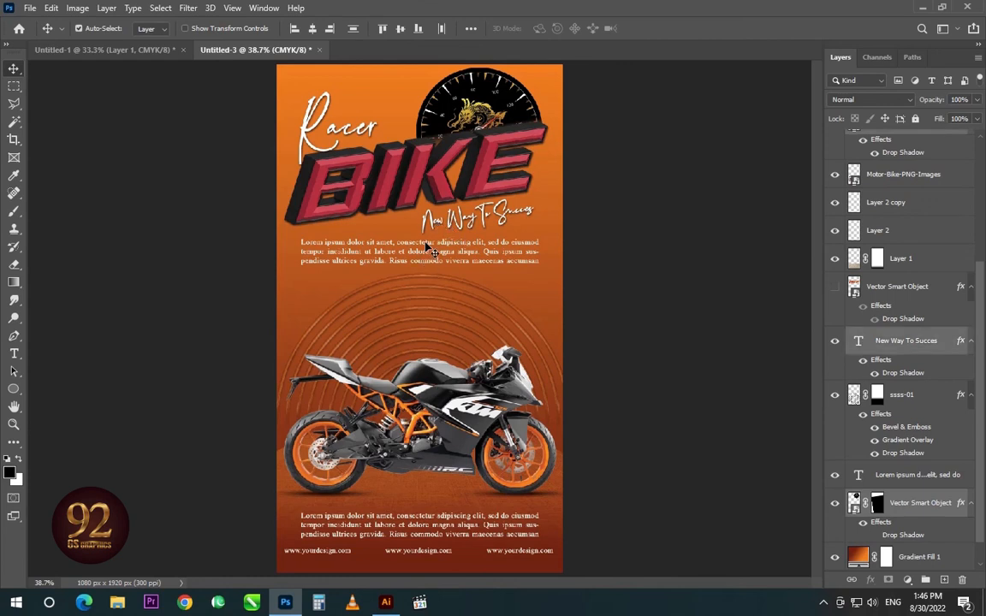
{"action": "left_click", "coordinate": [426, 246], "text": "shift"}
{"action": "key", "text": "ctrl+Down"}
{"action": "key", "text": "ctrl+Down"}
{"action": "key", "text": "ctrl+Down"}
{"action": "key", "text": "ctrl+Down"}
{"action": "key", "text": "ctrl+Down"}
{"action": "key", "text": "ctrl+Down"}
{"action": "key", "text": "ctrl+Down"}
{"action": "key", "text": "ctrl+Down"}
{"action": "key", "text": "ctrl+Down"}
{"action": "key", "text": "ctrl+Down"}
{"action": "key", "text": "ctrl+Down"}
{"action": "key", "text": "ctrl+Down"}
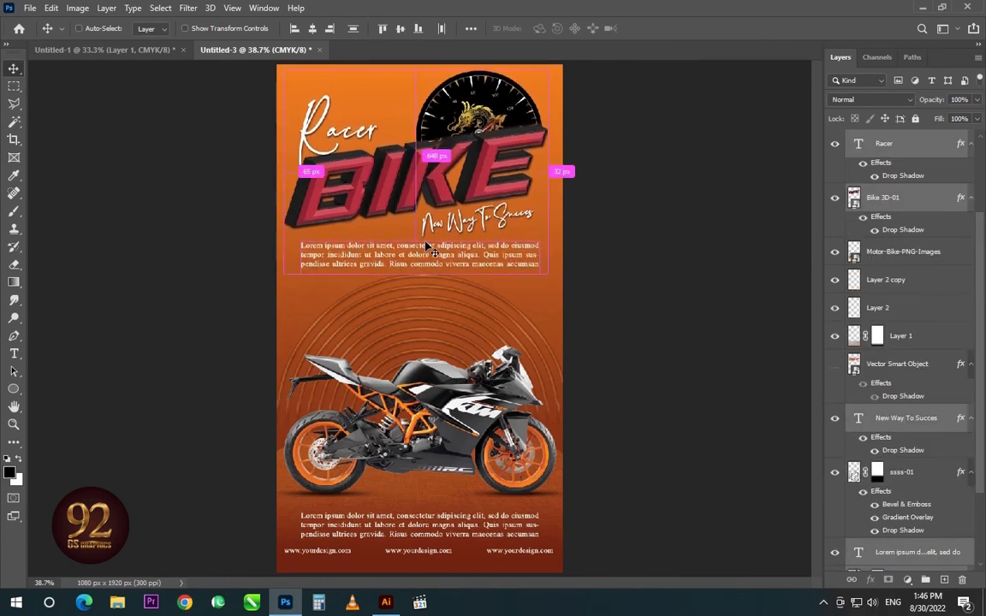
- Scale the selected header elements down around their centre to about 93%
{"action": "key", "text": "ctrl+t"}
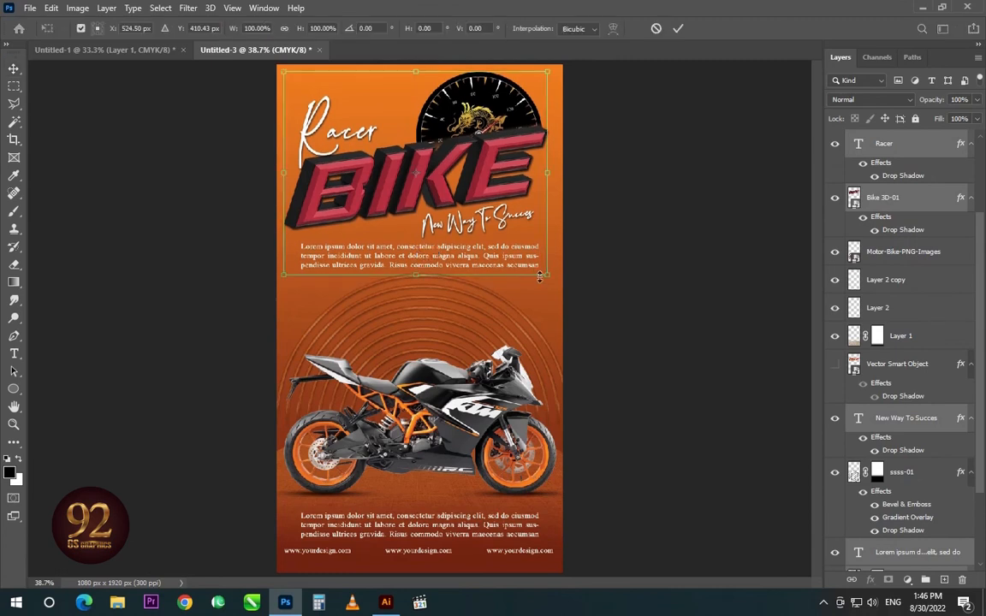
{"action": "left_click_drag", "start_coordinate": [547, 274], "coordinate": [534, 274]}
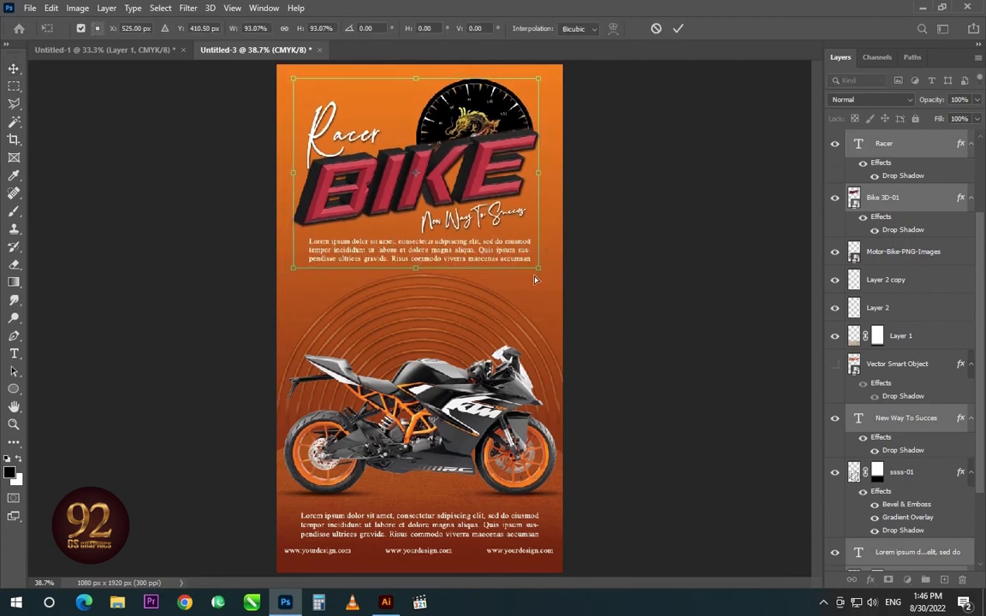
{"action": "key", "text": "Return"}
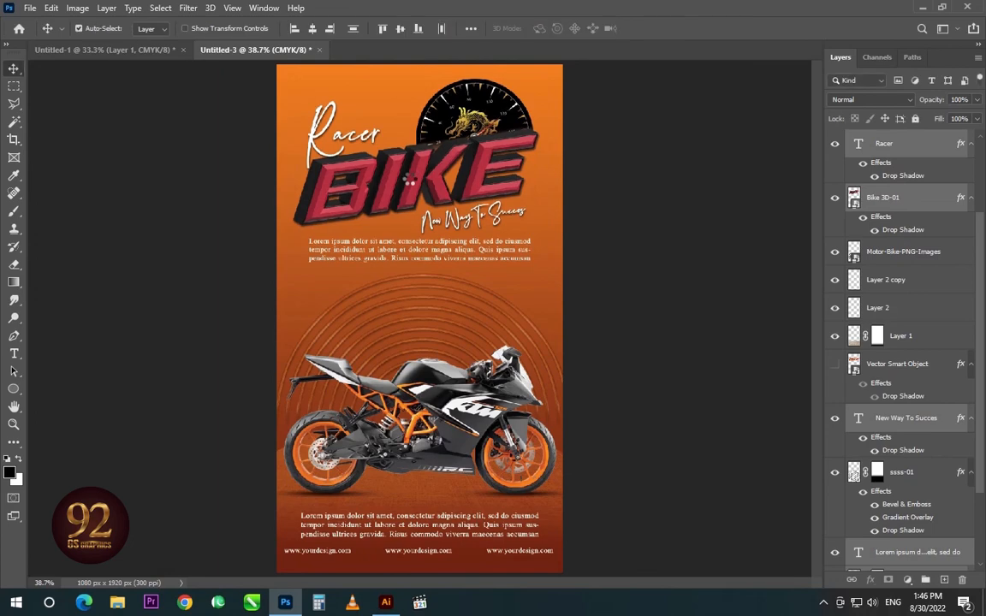
{"action": "scroll", "coordinate": [437, 315], "scroll_direction": "down", "scroll_amount": 1}
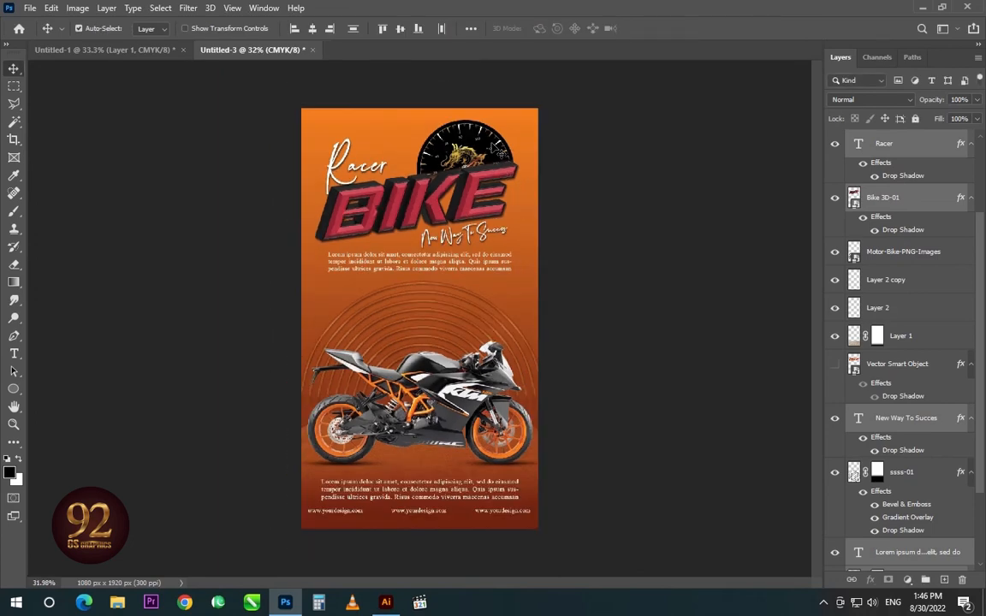
{"action": "left_click_drag", "start_coordinate": [501, 147], "coordinate": [588, 209]}
{"action": "key", "text": "ctrl+z"}
{"action": "left_click_drag", "start_coordinate": [478, 139], "coordinate": [494, 263]}
{"action": "key", "text": "ctrl+z"}
- Duplicate the speedometer below the BIKE title and delete the copy's layer mask
{"action": "left_click_drag", "start_coordinate": [465, 152], "coordinate": [469, 277]}
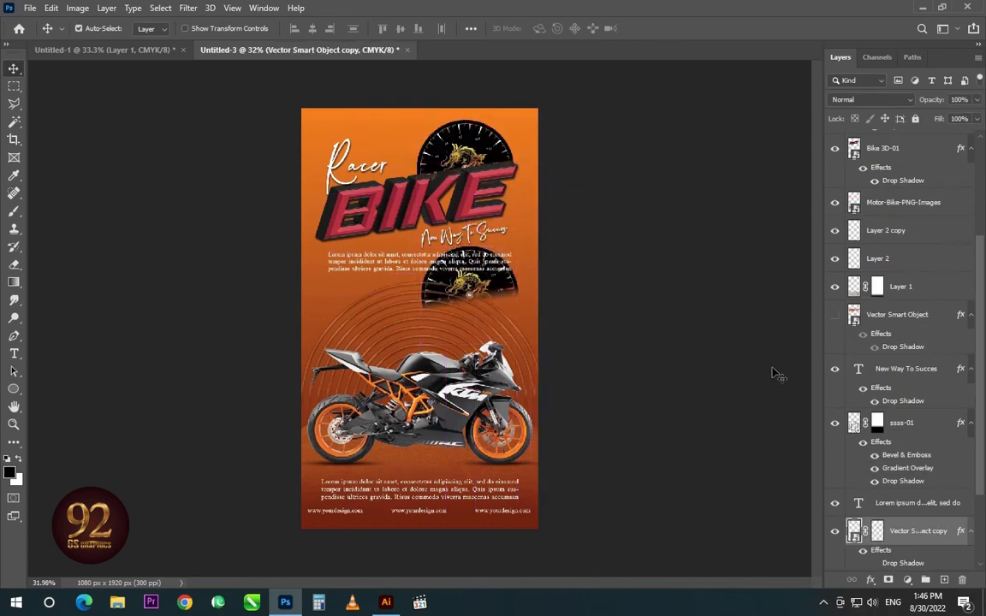
{"action": "right_click", "coordinate": [884, 536]}
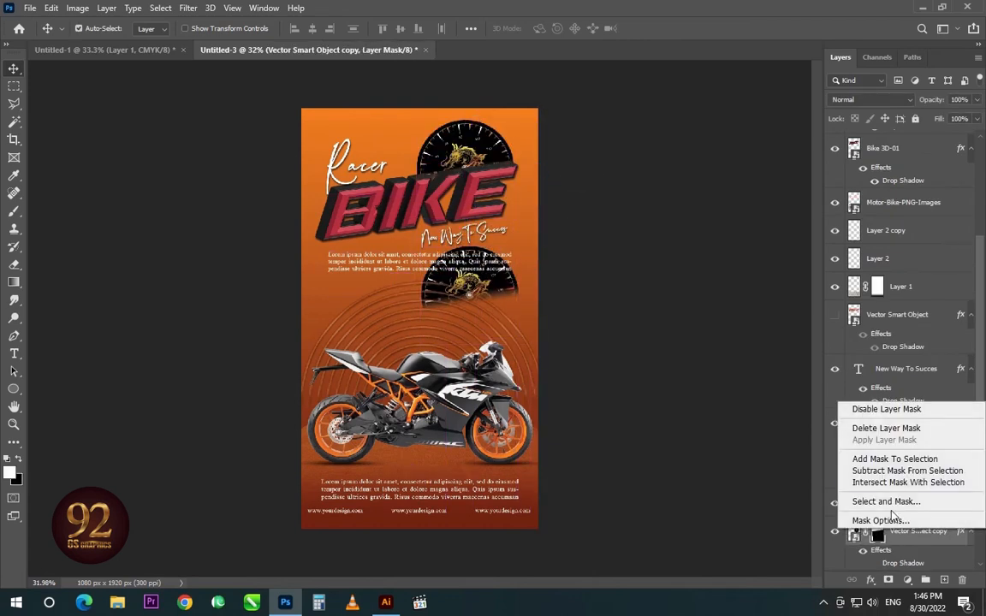
{"action": "left_click", "coordinate": [865, 424]}
- Place the speedometer copy in the poster's upper-left corner behind Racer, rotated to about 152°, using Multiply blending at 18% opacity
{"action": "left_click_drag", "start_coordinate": [514, 272], "coordinate": [372, 131]}
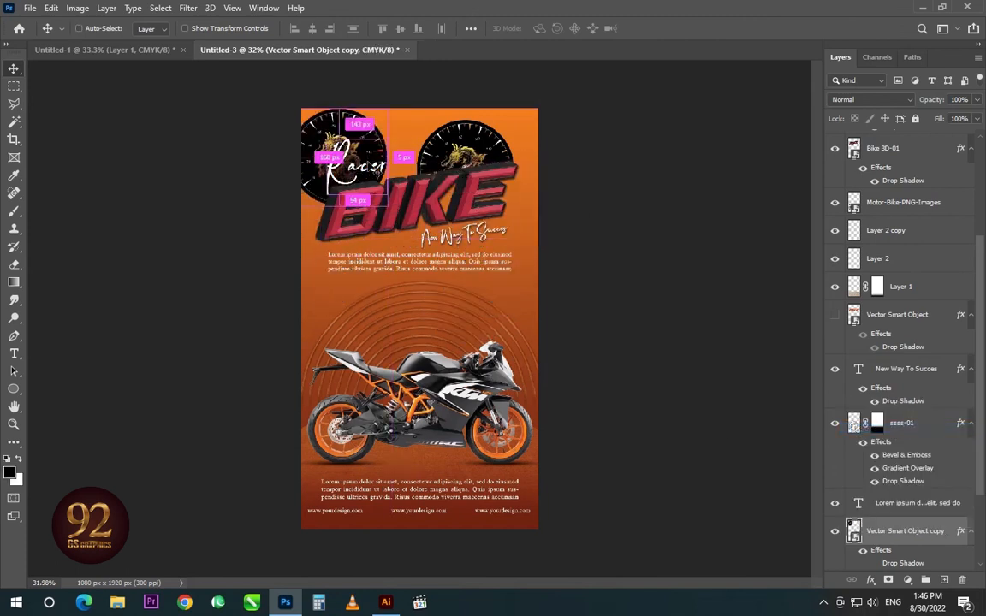
{"action": "key", "text": "ctrl+t"}
{"action": "left_click_drag", "start_coordinate": [410, 84], "coordinate": [435, 299]}
{"action": "left_click_drag", "start_coordinate": [351, 149], "coordinate": [288, 190]}
{"action": "left_click_drag", "start_coordinate": [115, 286], "coordinate": [130, 320]}
{"action": "left_click_drag", "start_coordinate": [356, 137], "coordinate": [360, 138]}
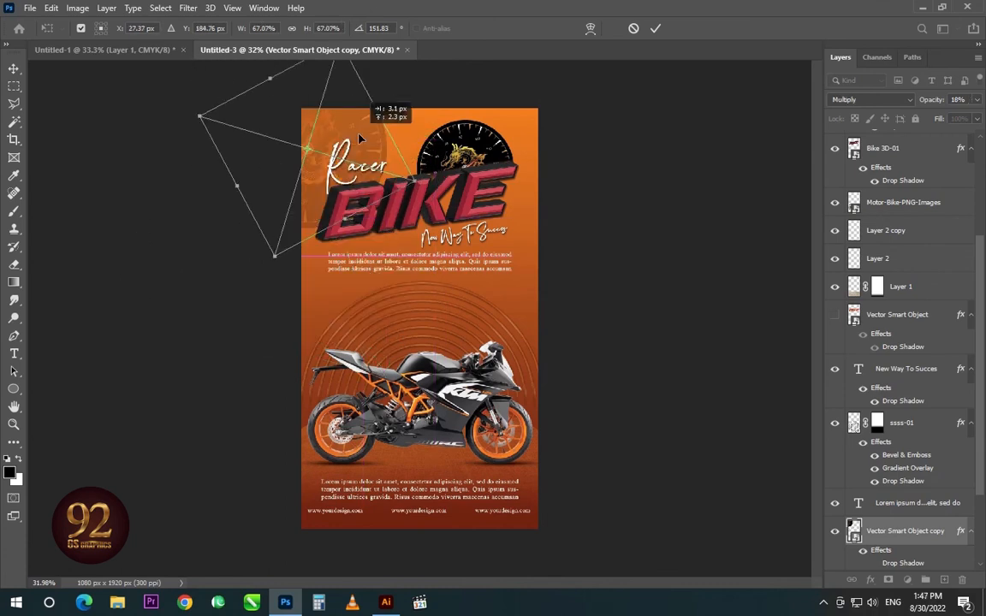
{"action": "key", "text": "Return"}
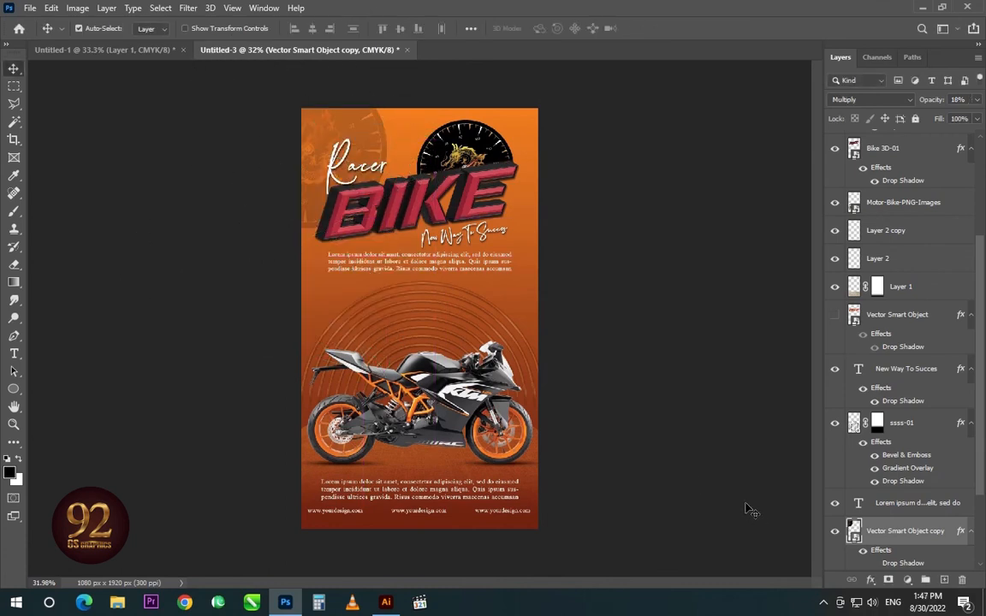
{"action": "left_click", "coordinate": [691, 480]}
- Rotate the original speedometer behind the BIKE title about -4.3° and move it slightly down and to the left
{"action": "scroll", "coordinate": [439, 353], "scroll_direction": "up", "scroll_amount": 1}
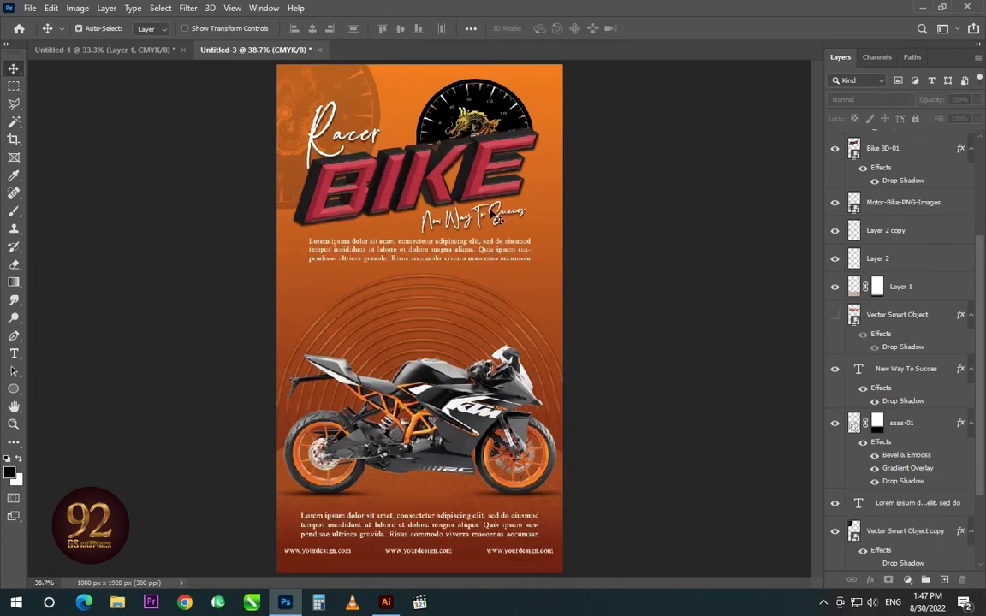
{"action": "scroll", "coordinate": [498, 70], "scroll_direction": "up", "scroll_amount": 7}
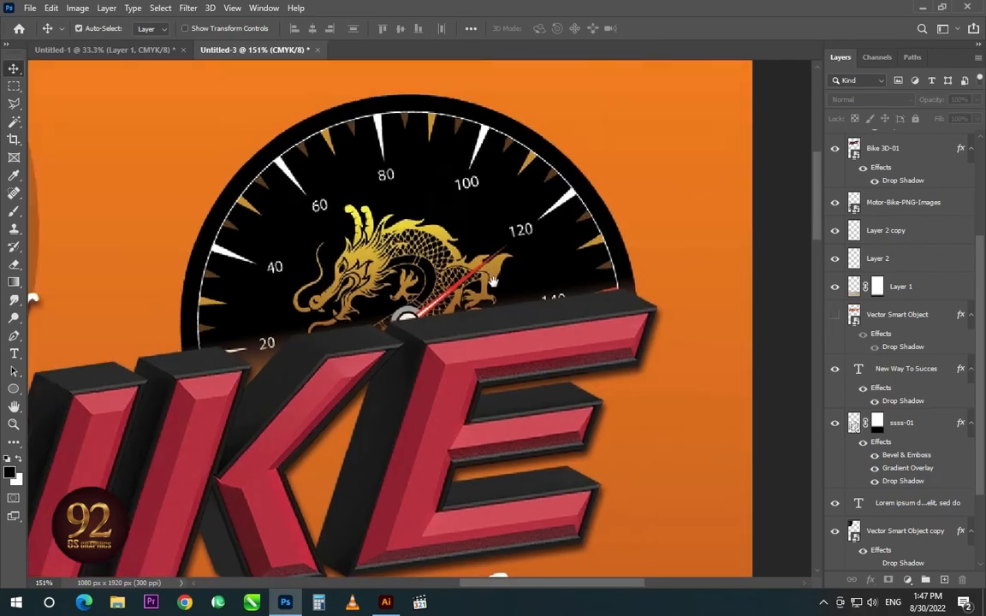
{"action": "left_click", "coordinate": [497, 118], "text": "ctrl"}
{"action": "key", "text": "ctrl+t"}
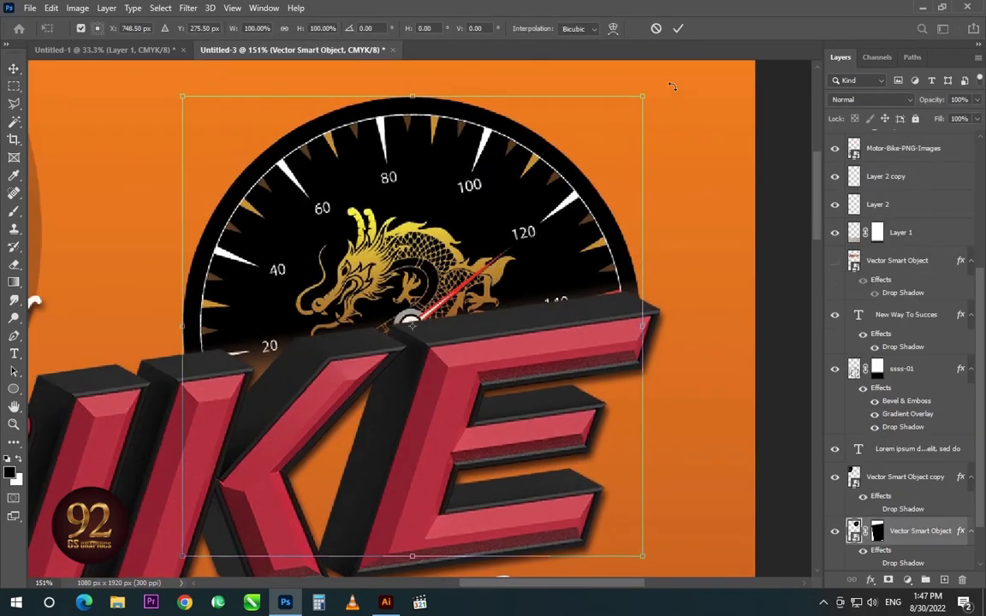
{"action": "left_click_drag", "start_coordinate": [666, 72], "coordinate": [637, 61]}
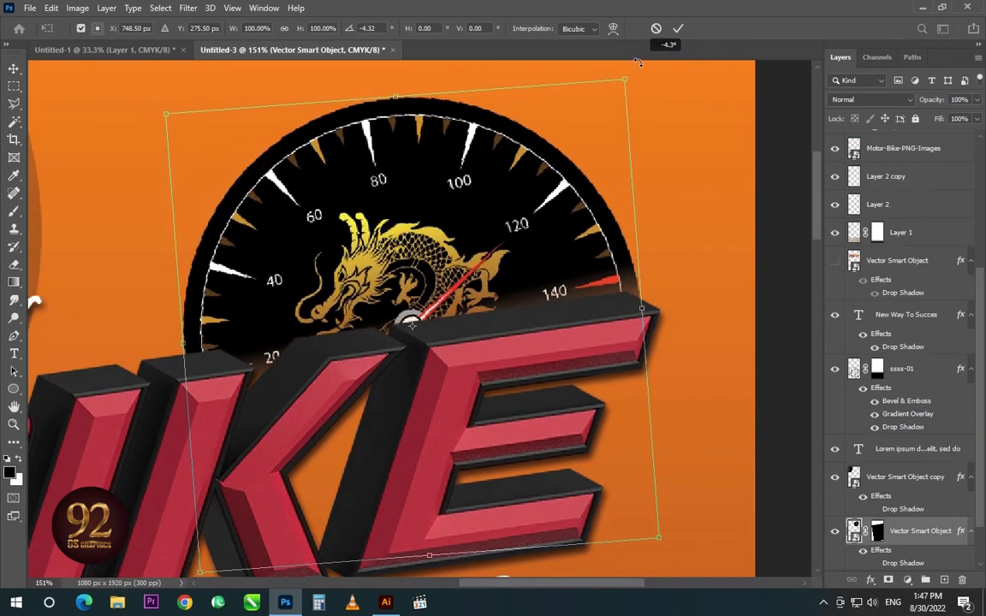
{"action": "mouse_move", "coordinate": [493, 227]}
{"action": "left_mouse_down"}
{"action": "mouse_move", "coordinate": [484, 241]}
{"action": "mouse_move", "coordinate": [491, 226]}
{"action": "mouse_move", "coordinate": [496, 244]}
{"action": "mouse_move", "coordinate": [486, 245]}
{"action": "left_mouse_up"}
{"action": "key", "text": "Return"}
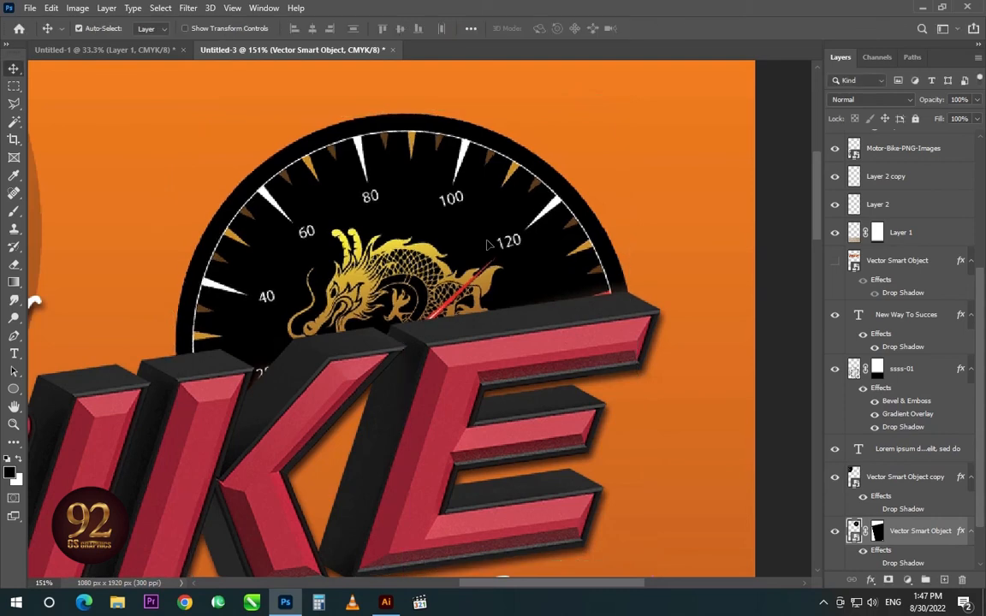
{"action": "key", "text": "ctrl+0"}
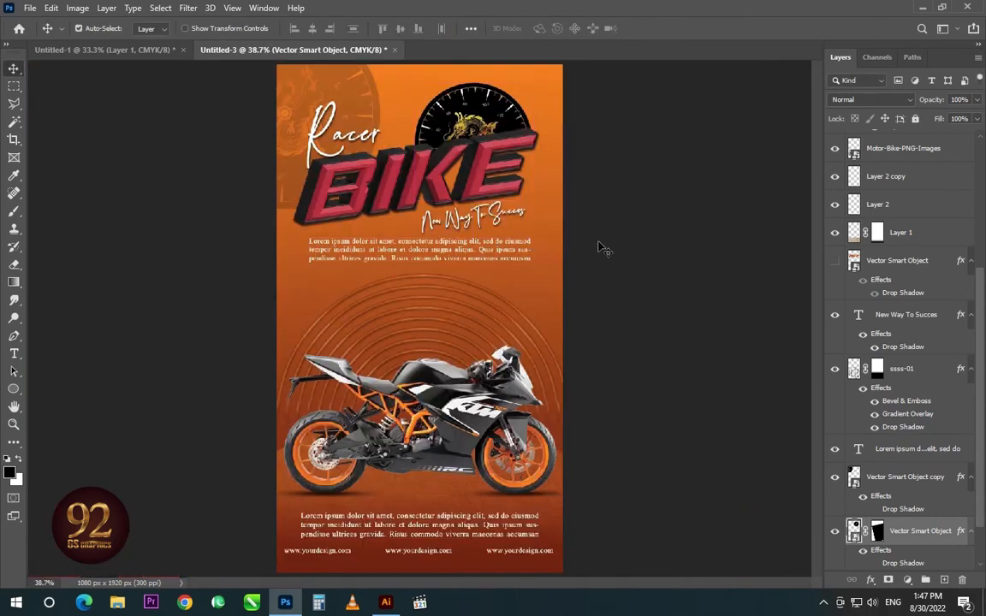
{"action": "left_click", "coordinate": [600, 241]}
- Examine the complete poster with the interface panels temporarily hidden
{"action": "scroll", "coordinate": [496, 261], "scroll_direction": "down", "scroll_amount": 1}
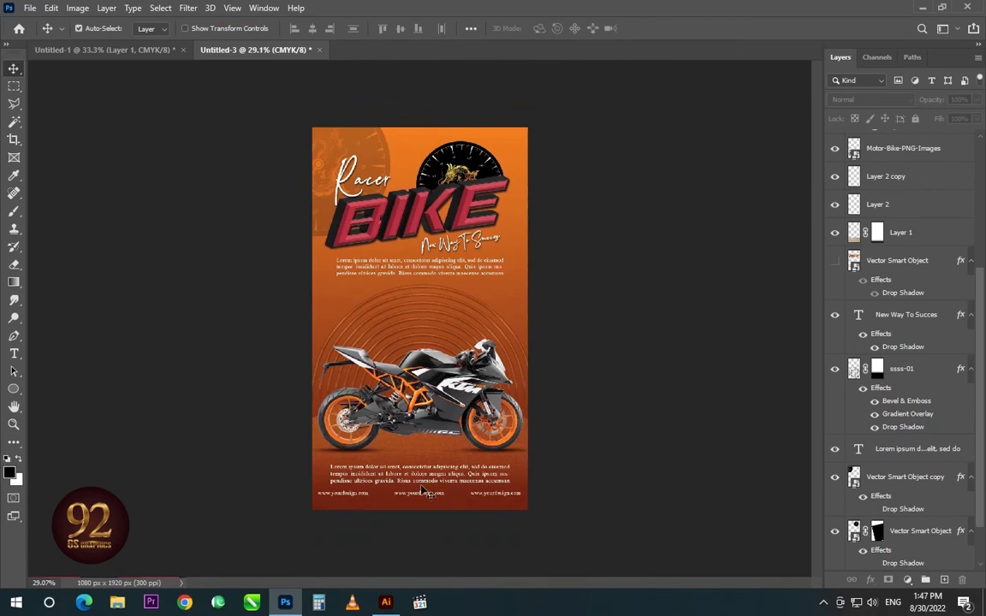
{"action": "scroll", "coordinate": [412, 486], "scroll_direction": "up", "scroll_amount": 1}
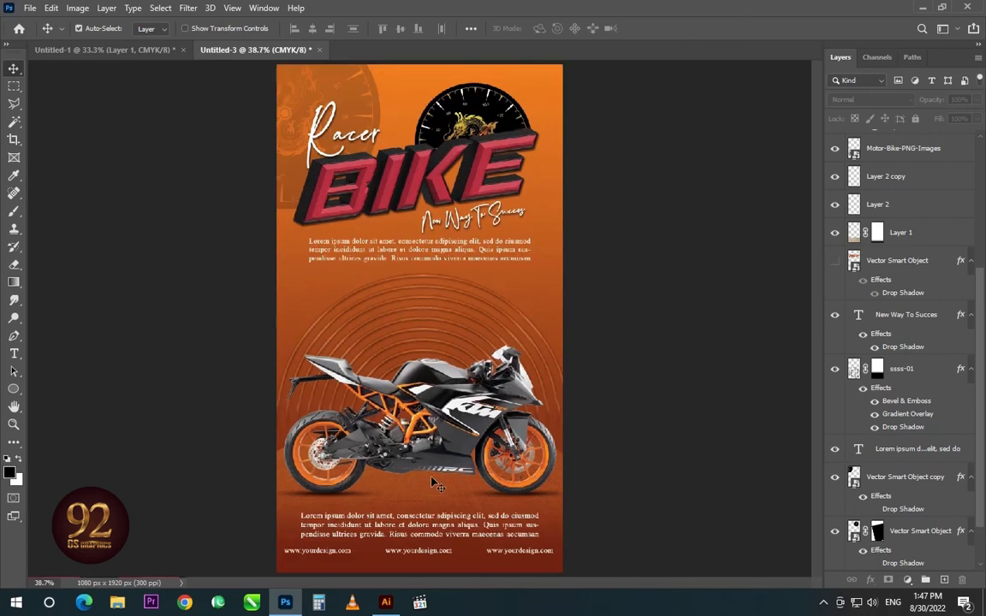
{"action": "key", "text": "Tab"}
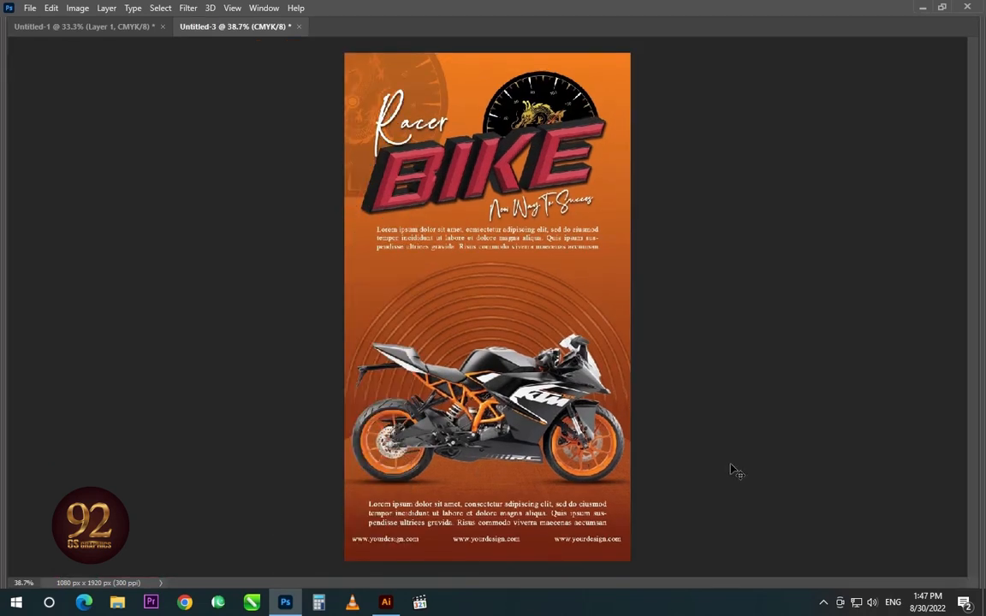
{"action": "key", "text": "Tab"}
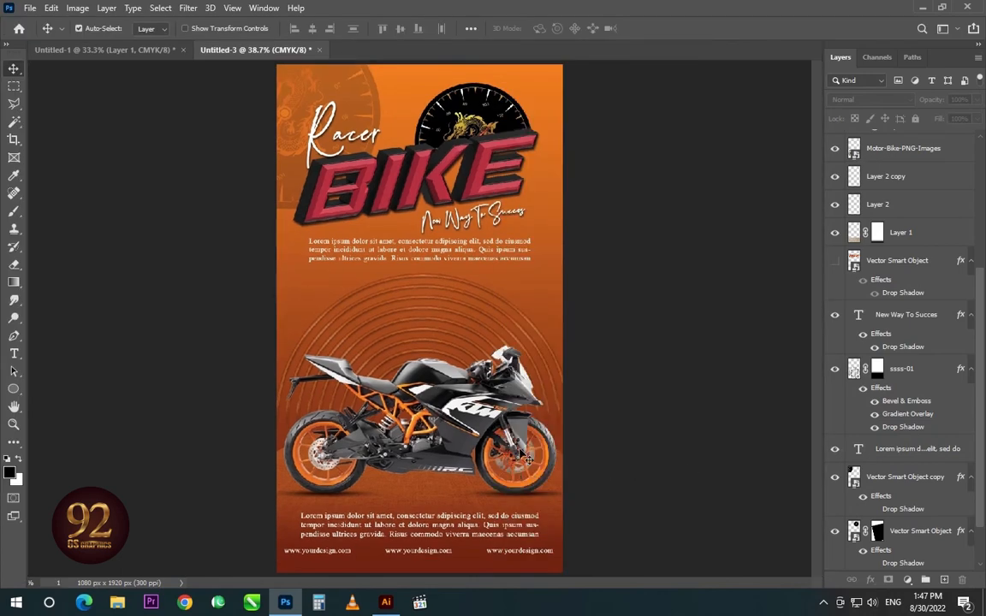